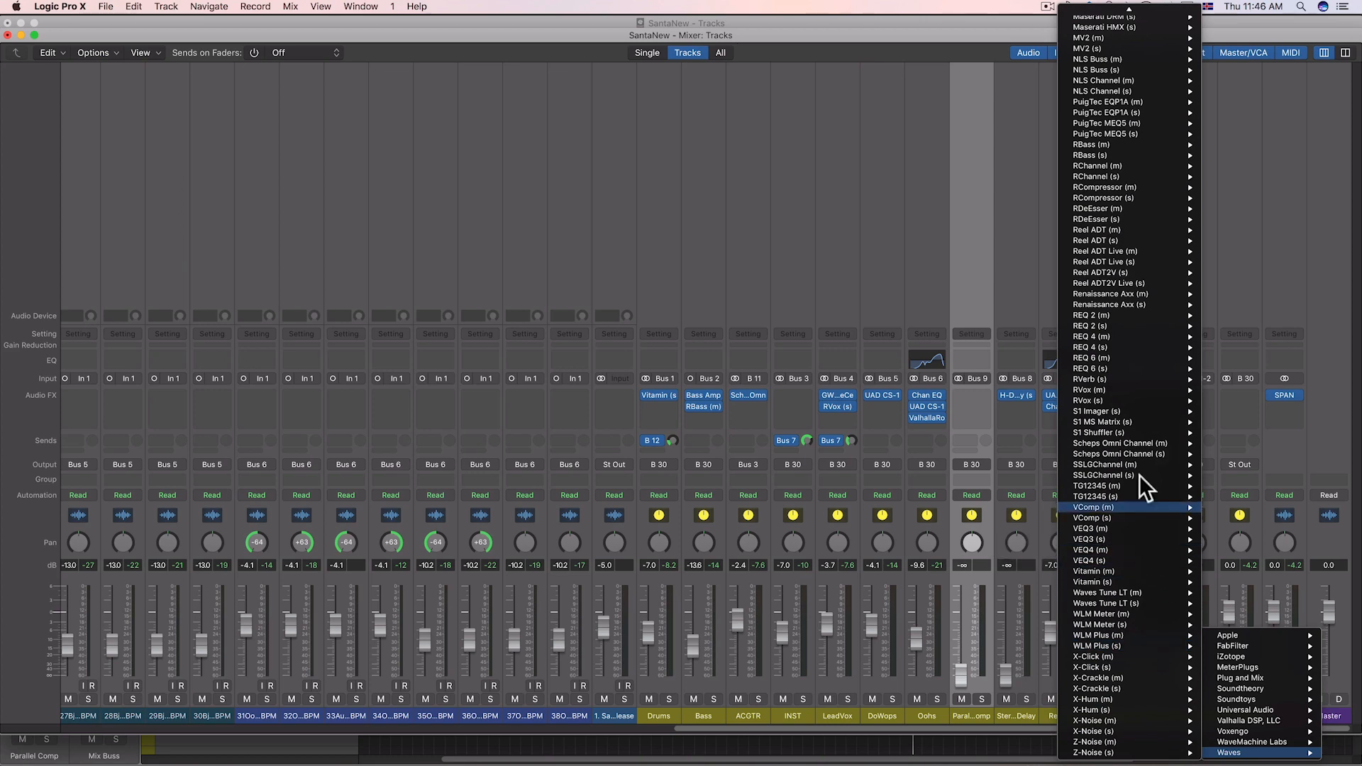
- Insert a stereo Waves S1 Imager (s) on the Stereo Width channel and load its Pensado 3D Width preset
{"action": "mouse_move", "coordinate": [1139, 409]}
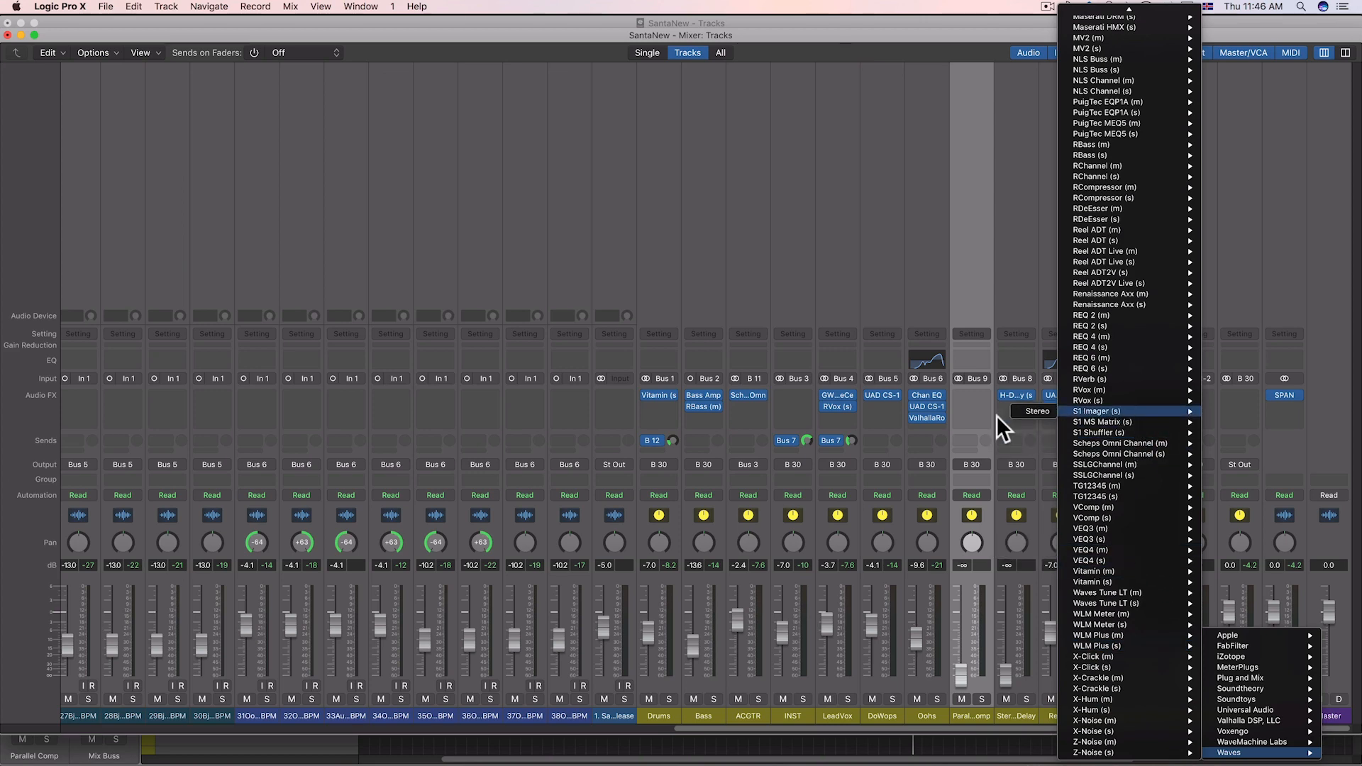
{"action": "left_click", "coordinate": [1031, 411]}
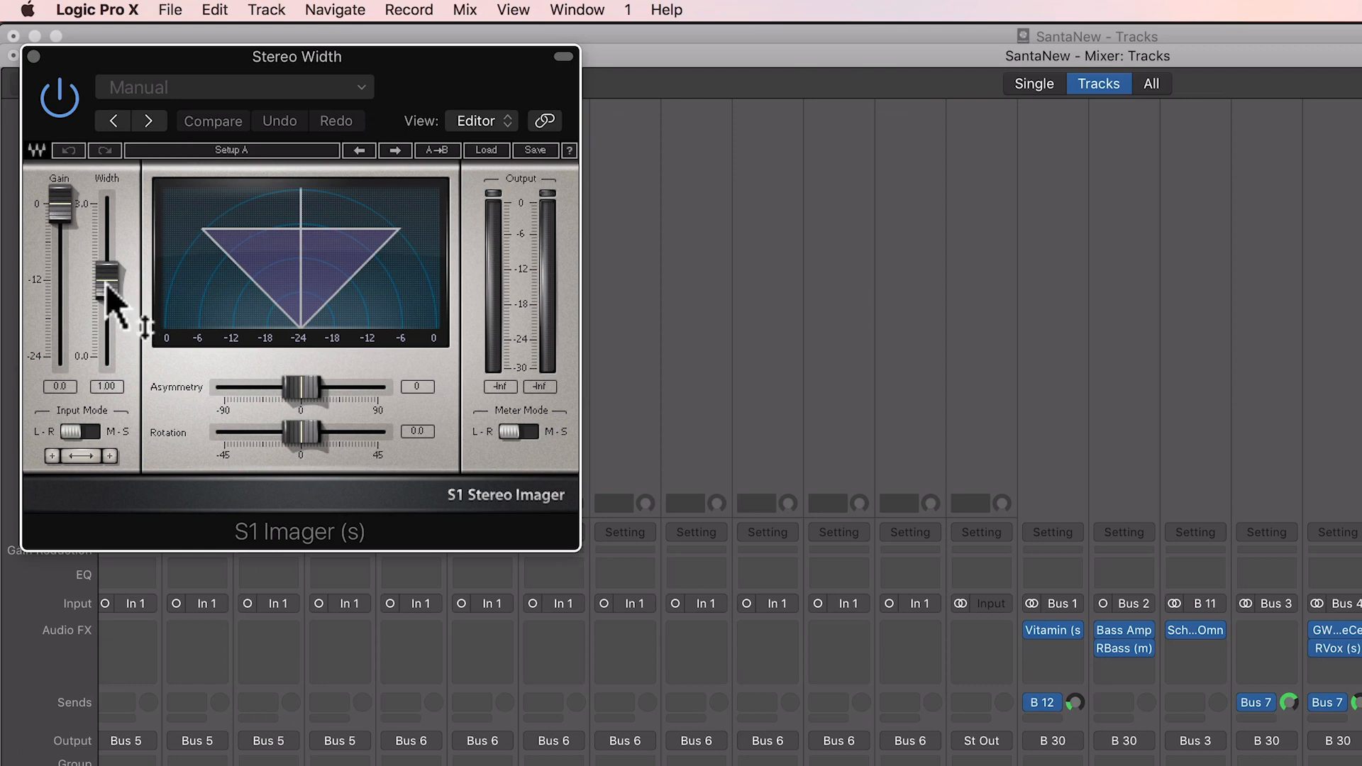
{"action": "mouse_move", "coordinate": [108, 285]}
{"action": "left_mouse_down"}
{"action": "mouse_move", "coordinate": [114, 217]}
{"action": "mouse_move", "coordinate": [107, 315]}
{"action": "mouse_move", "coordinate": [107, 286]}
{"action": "left_mouse_up"}
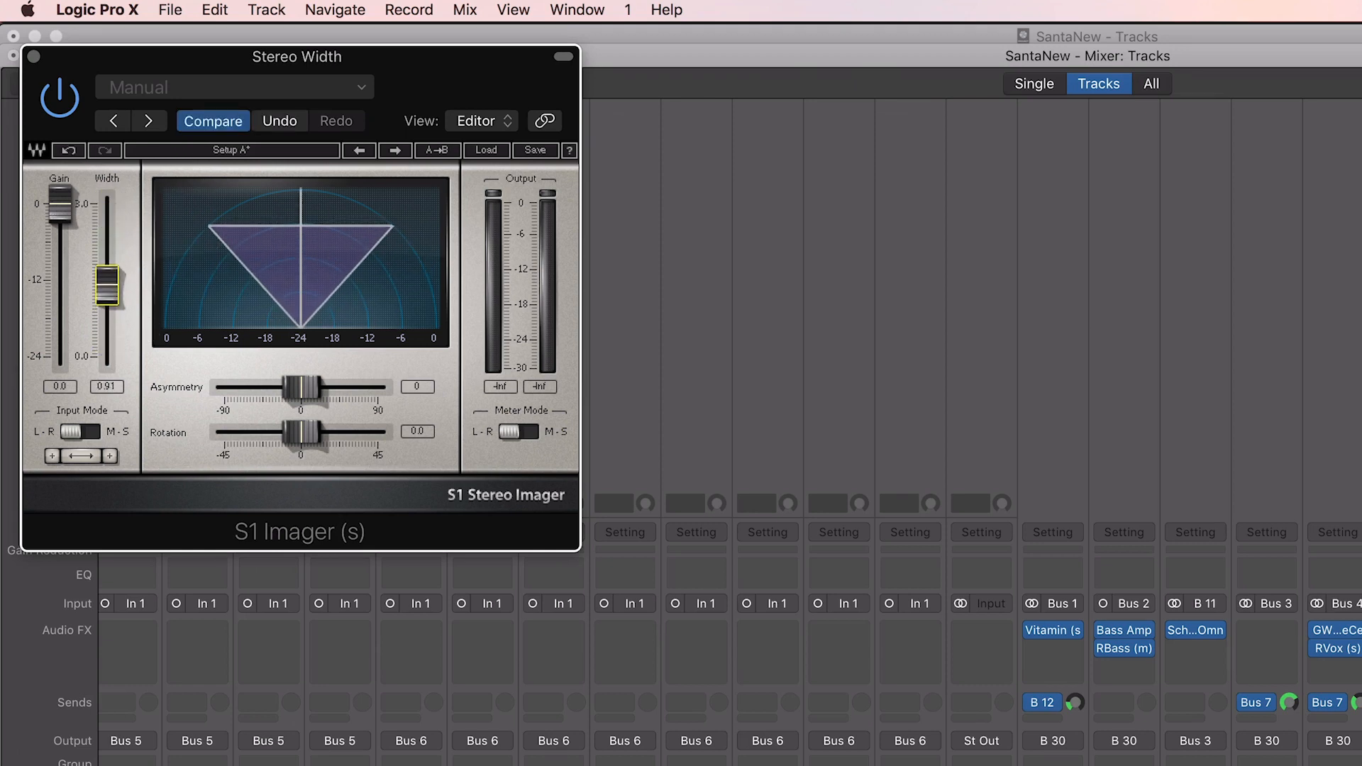
{"action": "left_click", "coordinate": [486, 150]}
{"action": "mouse_move", "coordinate": [596, 351]}
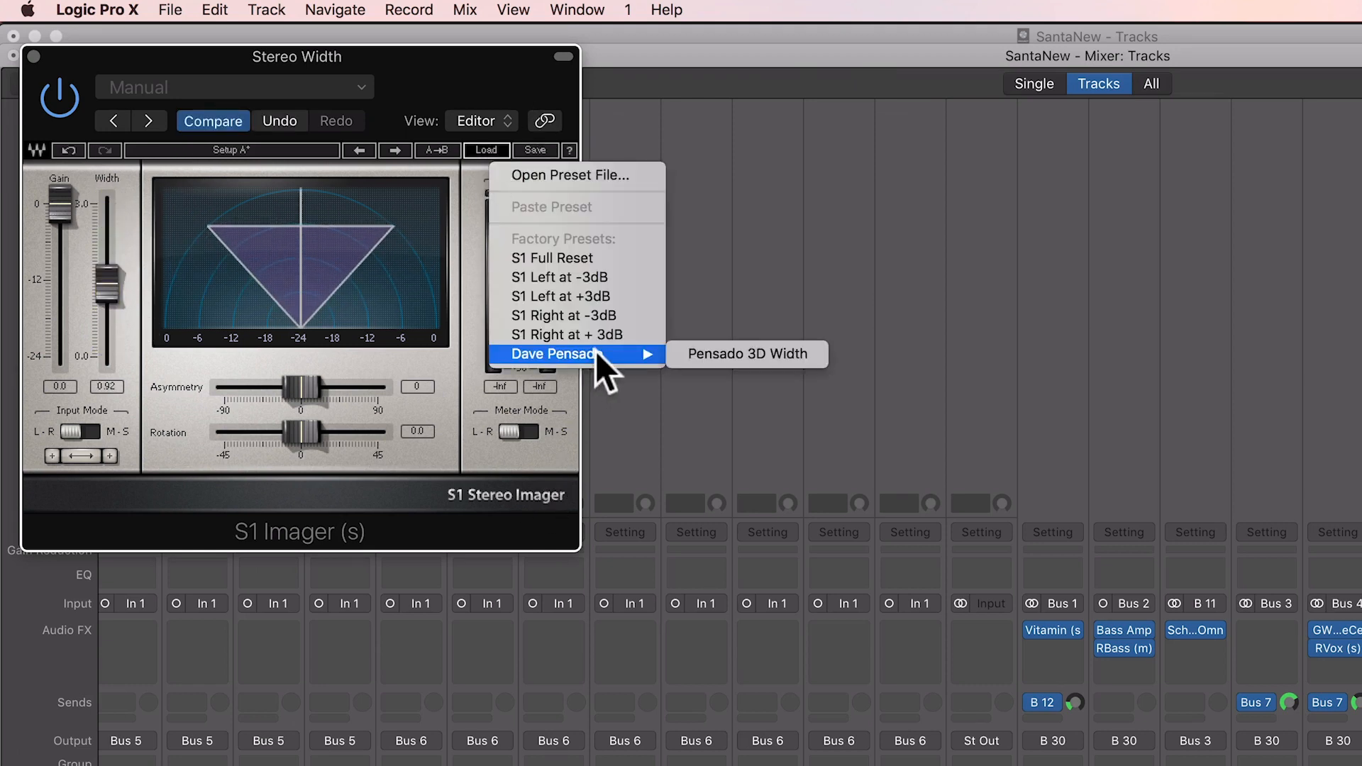
{"action": "left_click", "coordinate": [799, 352]}
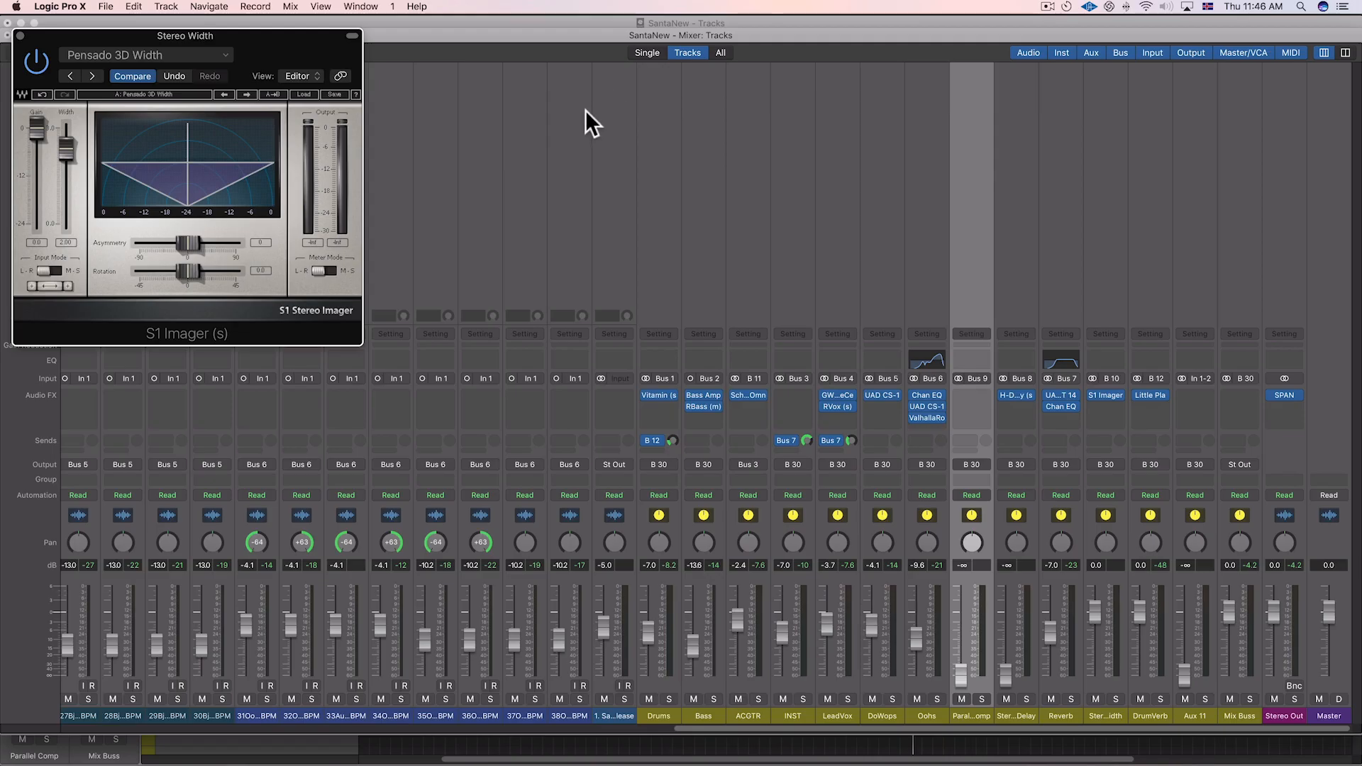
- Insert a stereo UAD Teletronix LA-2A Legacy ahead of the S1 Imager on the Stereo Width channel, and close its window
{"action": "left_click", "coordinate": [1104, 386]}
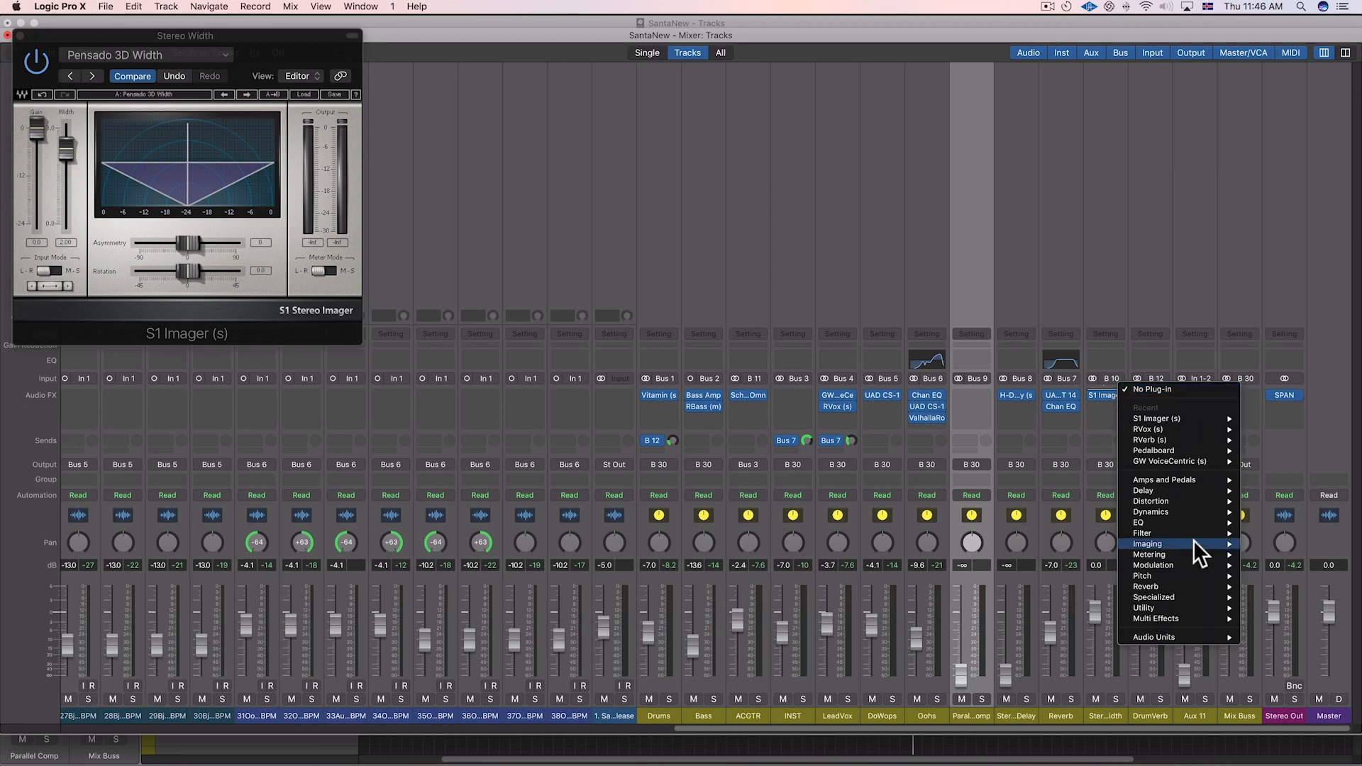
{"action": "mouse_move", "coordinate": [1207, 501]}
{"action": "mouse_move", "coordinate": [1199, 636]}
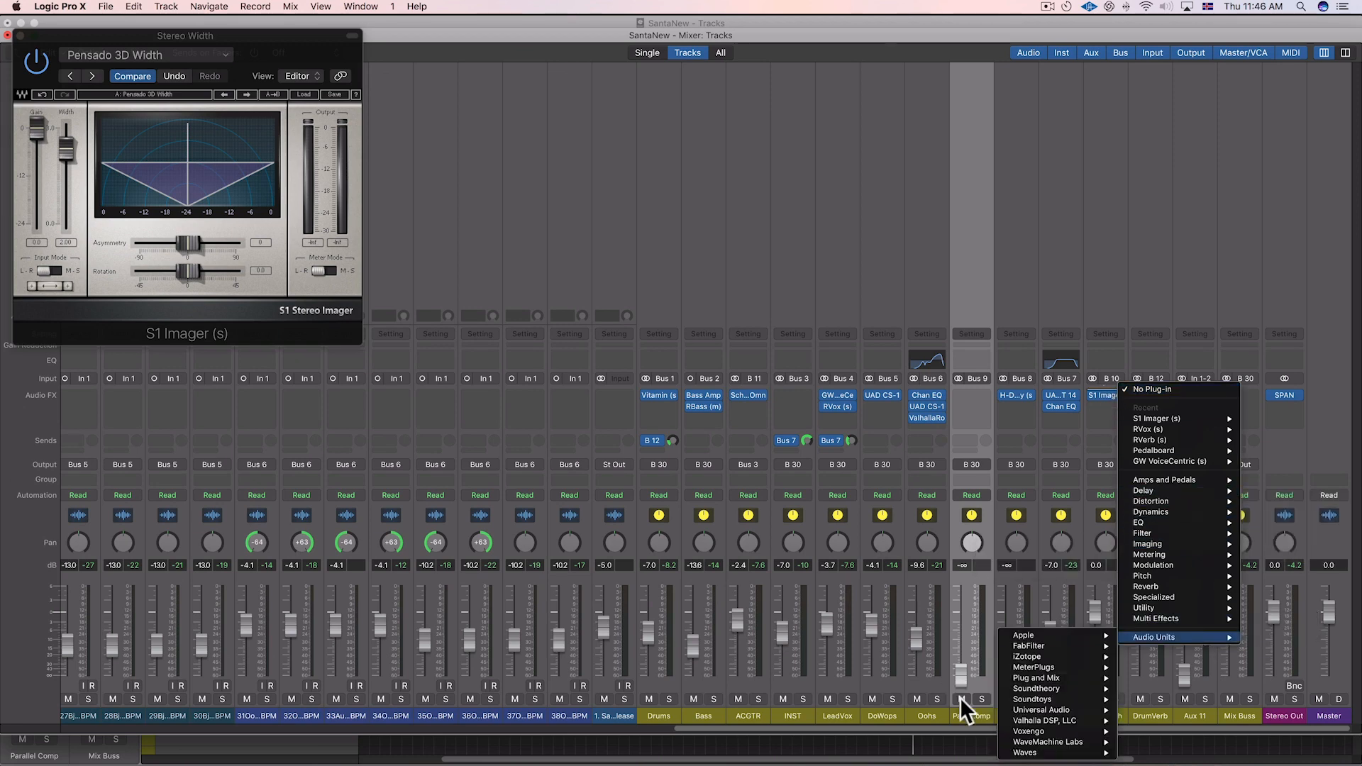
{"action": "mouse_move", "coordinate": [1083, 708]}
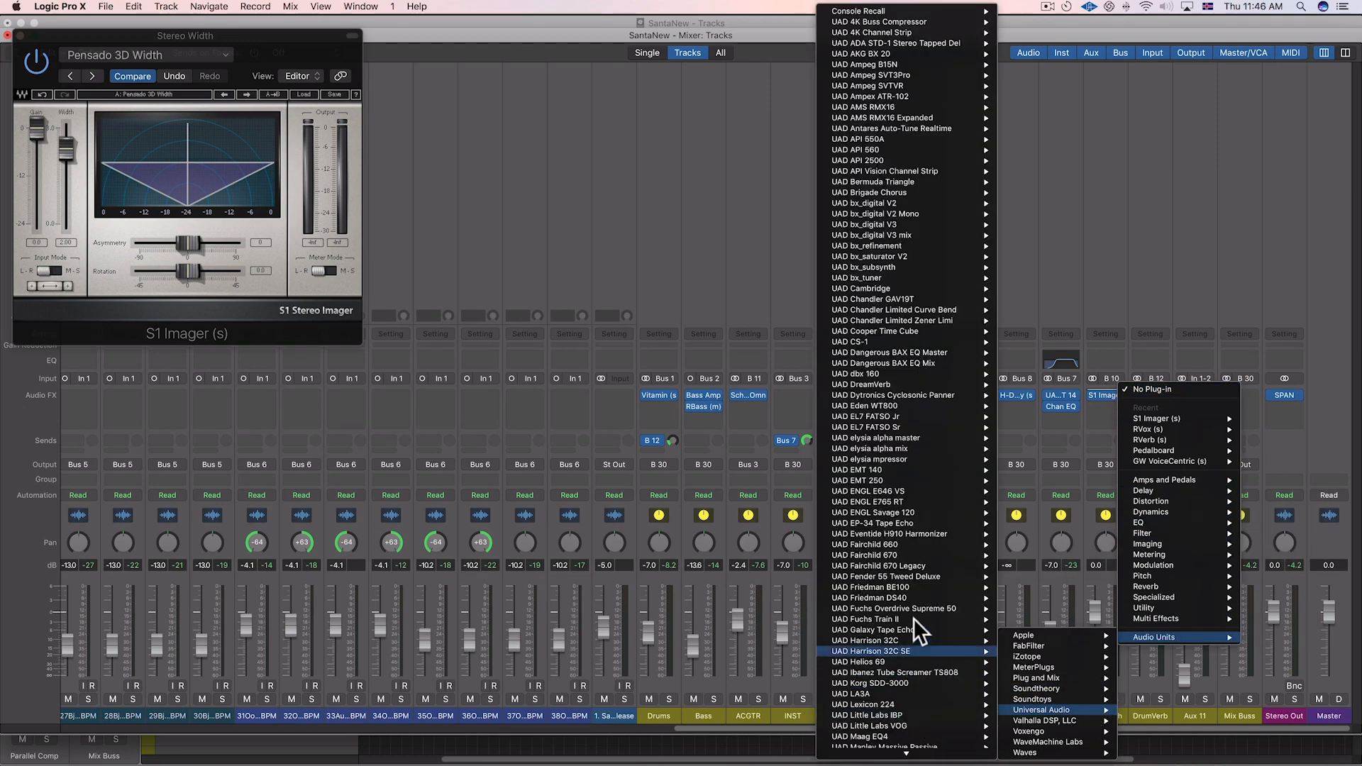
{"action": "scroll", "coordinate": [914, 615], "scroll_direction": "down", "scroll_amount": 10}
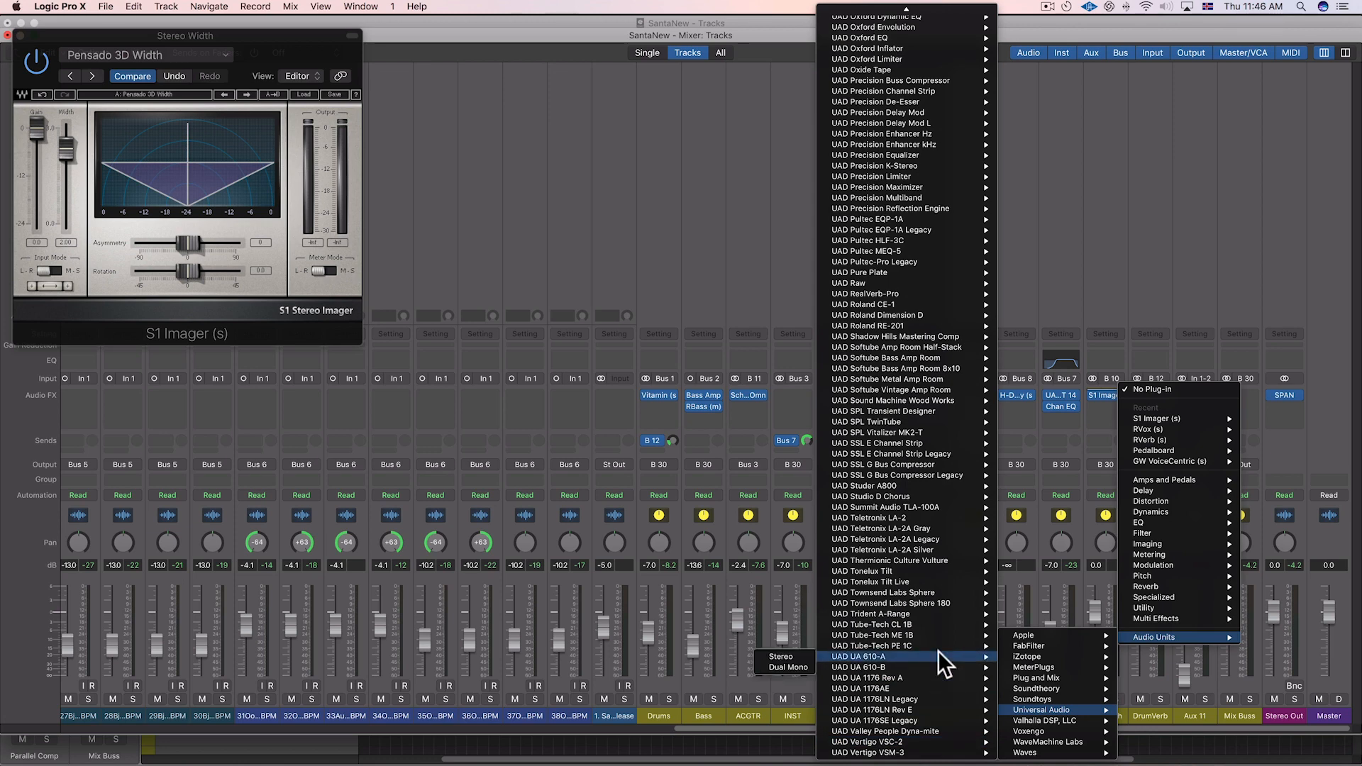
{"action": "mouse_move", "coordinate": [939, 718]}
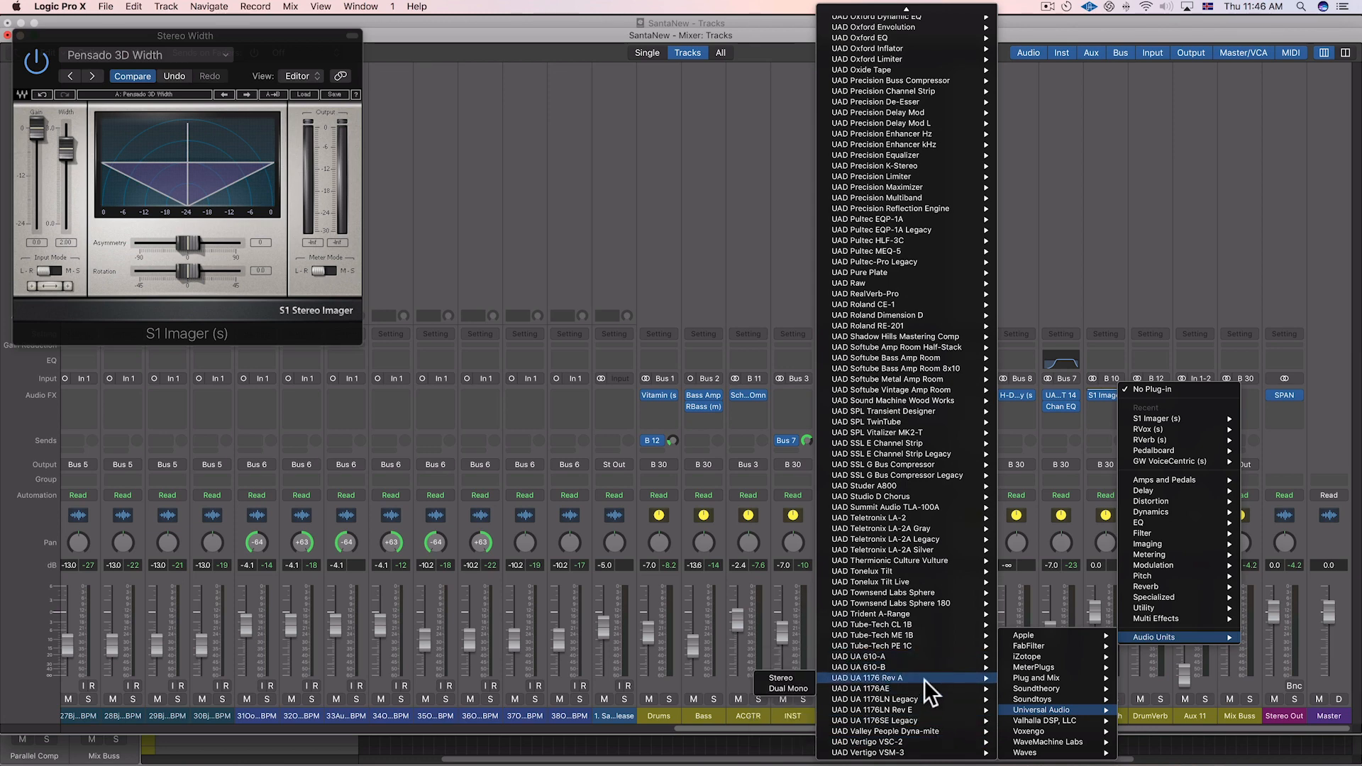
{"action": "mouse_move", "coordinate": [930, 657]}
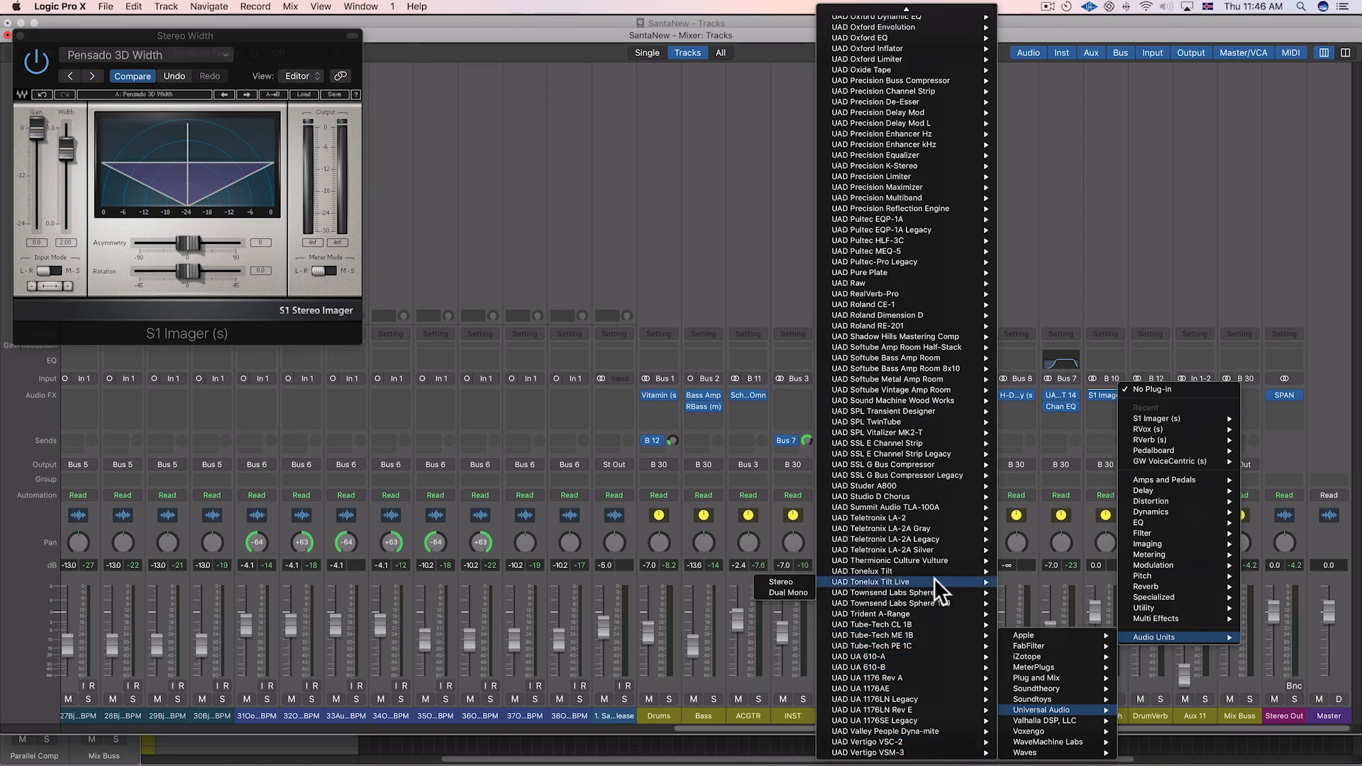
{"action": "mouse_move", "coordinate": [931, 539]}
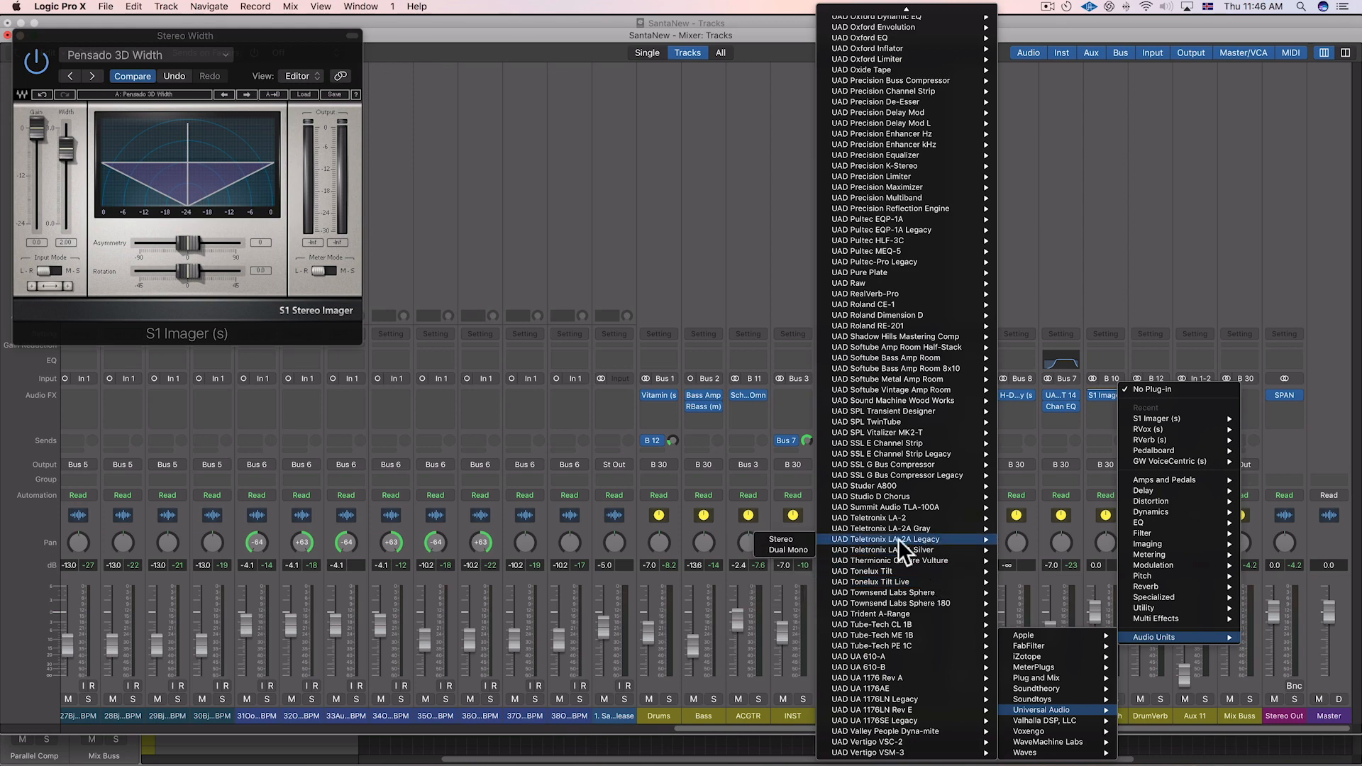
{"action": "left_click", "coordinate": [782, 539]}
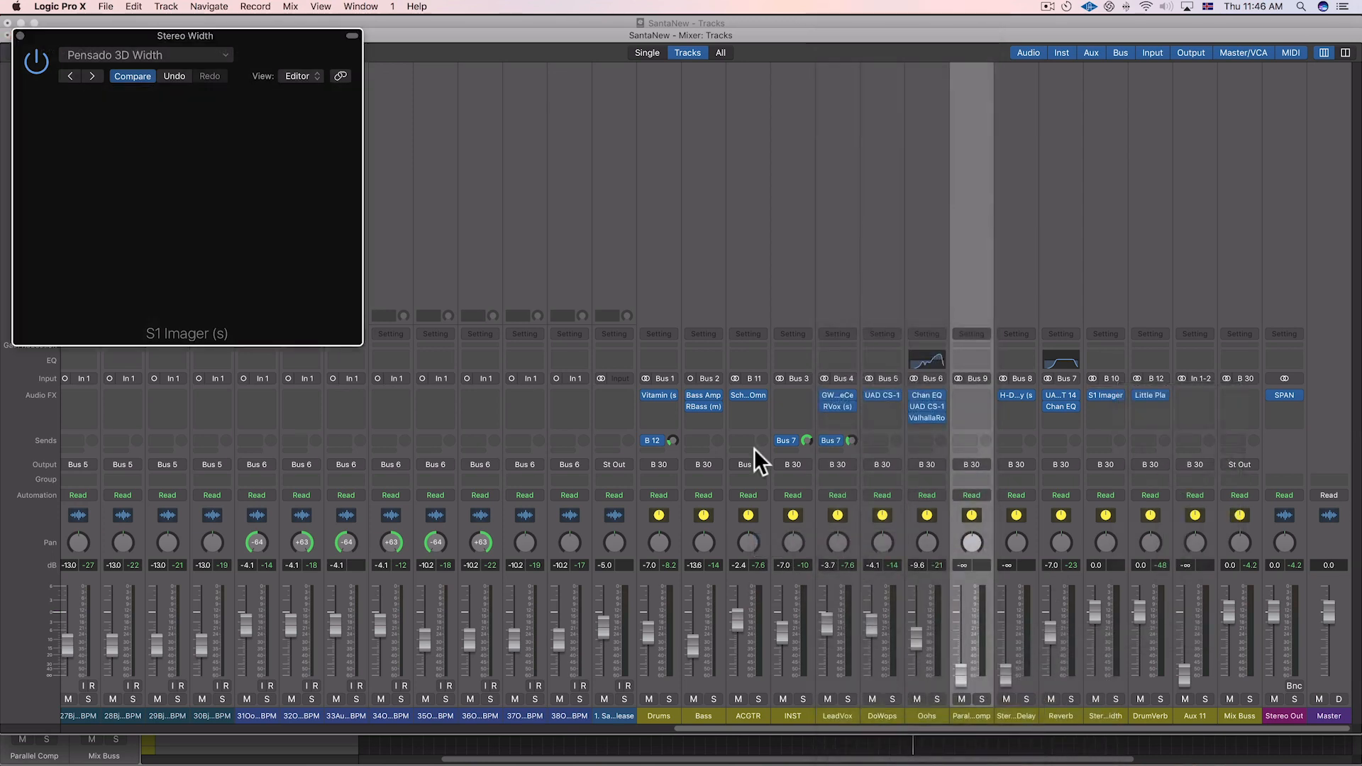
{"action": "left_click_drag", "start_coordinate": [237, 38], "coordinate": [562, 309]}
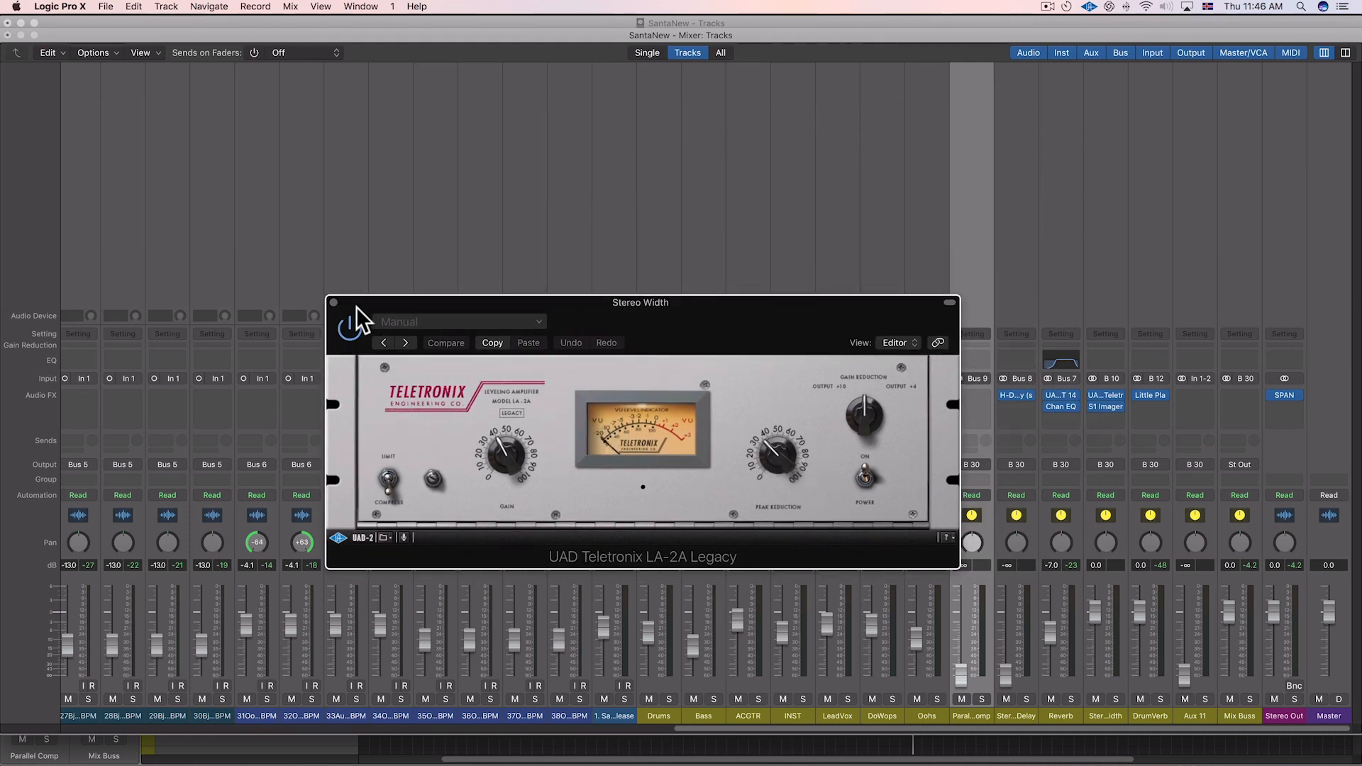
{"action": "left_click", "coordinate": [334, 302]}
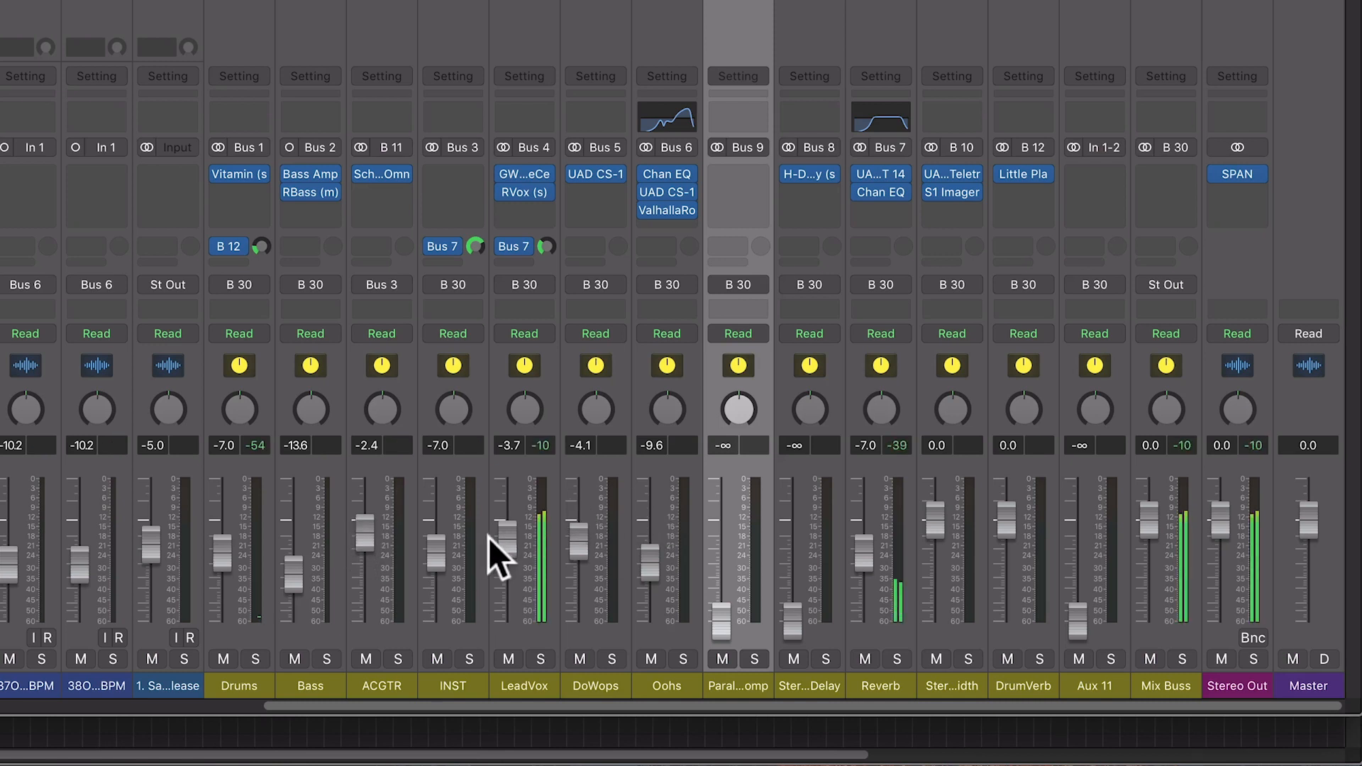
{"action": "left_click", "coordinate": [381, 245]}
{"action": "mouse_move", "coordinate": [416, 366]}
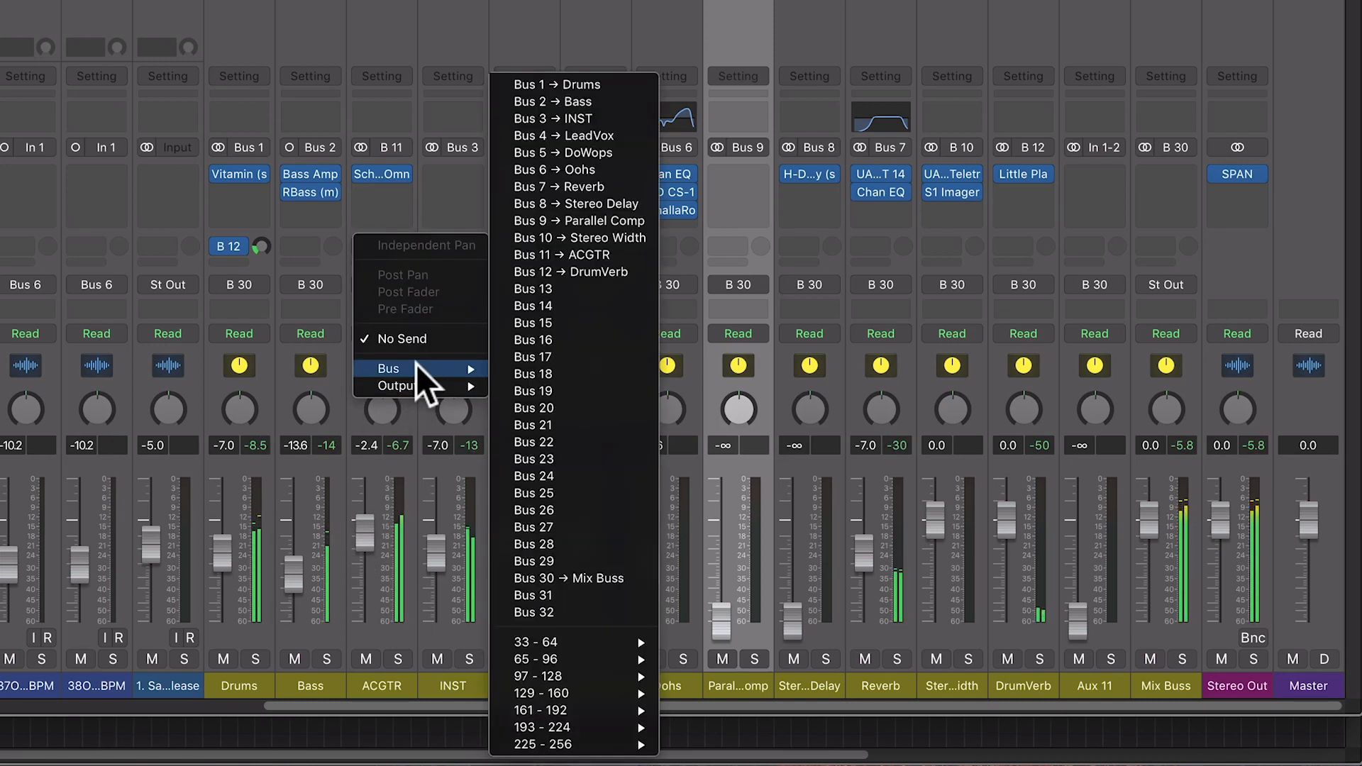
{"action": "left_click", "coordinate": [377, 189]}
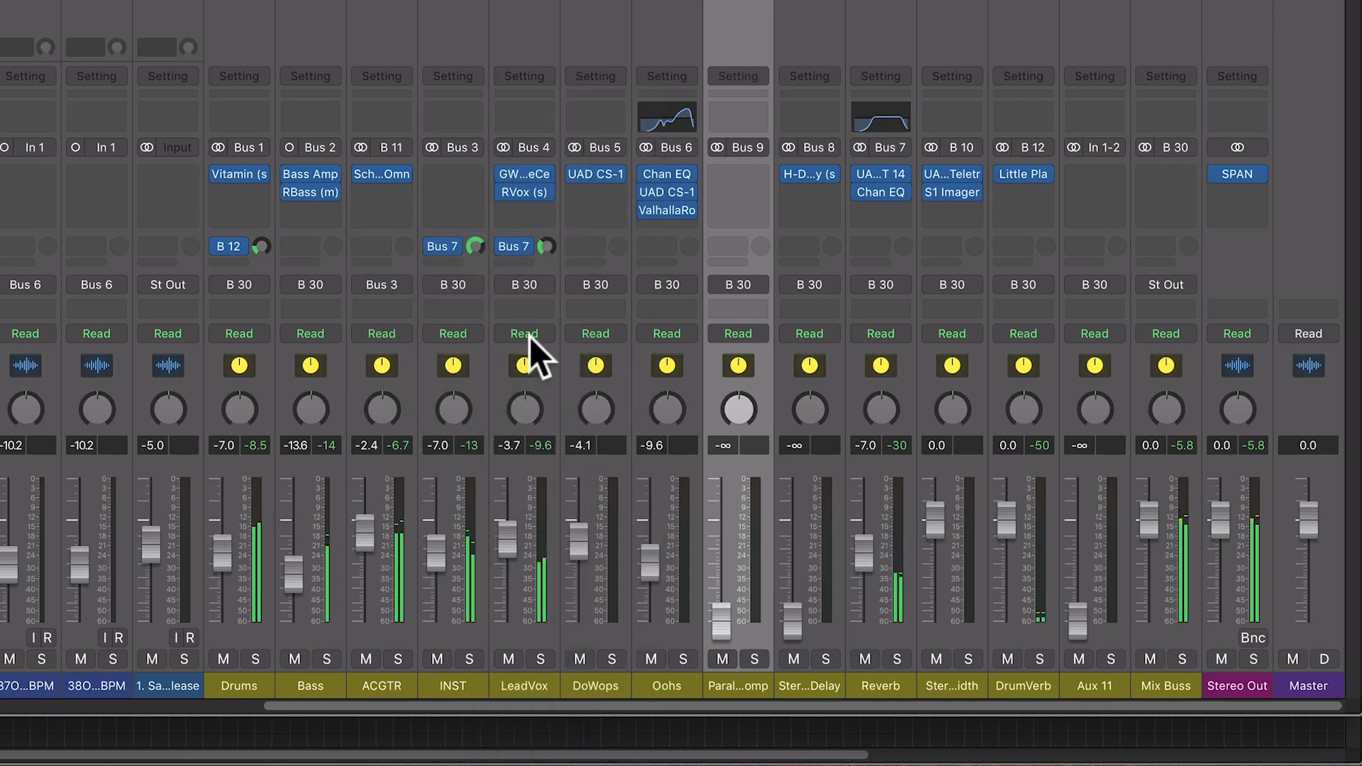
{"action": "left_click", "coordinate": [525, 263]}
{"action": "mouse_move", "coordinate": [582, 391]}
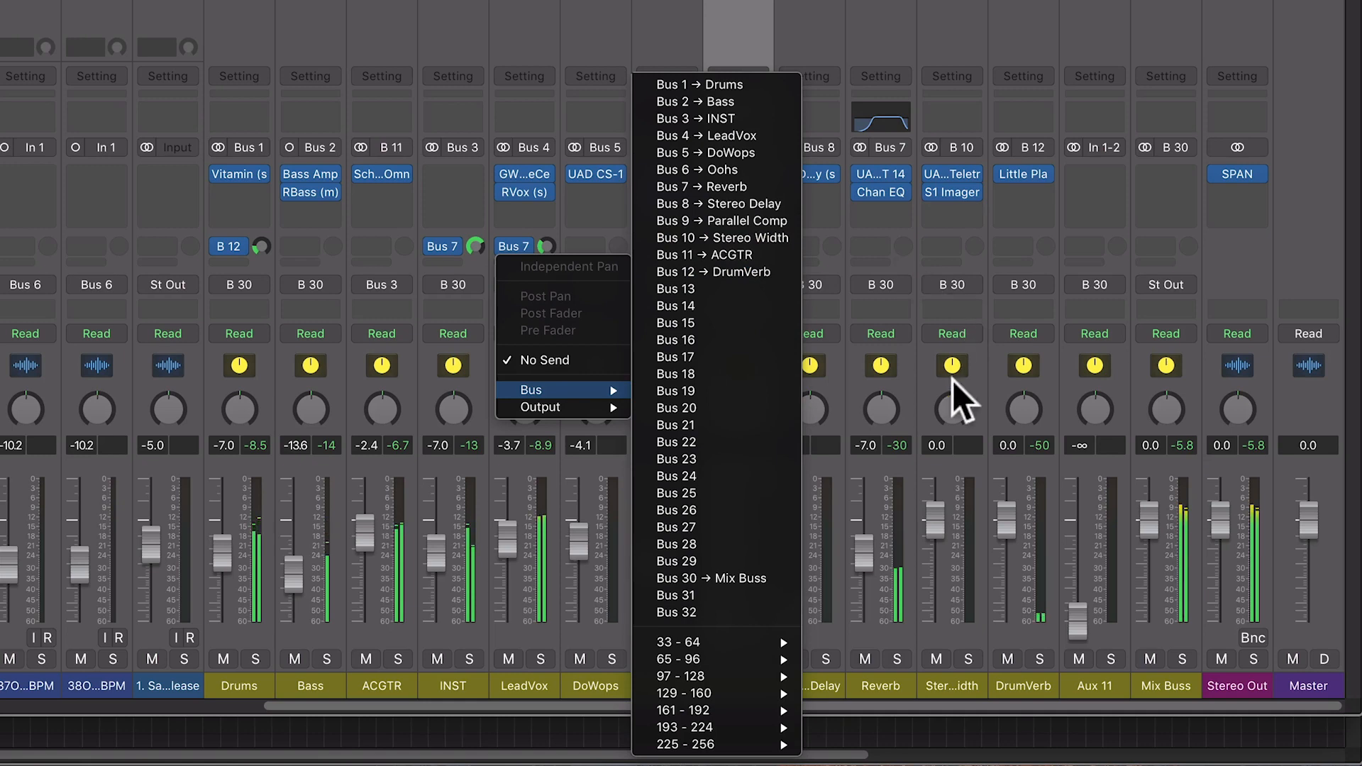
{"action": "left_click", "coordinate": [961, 137]}
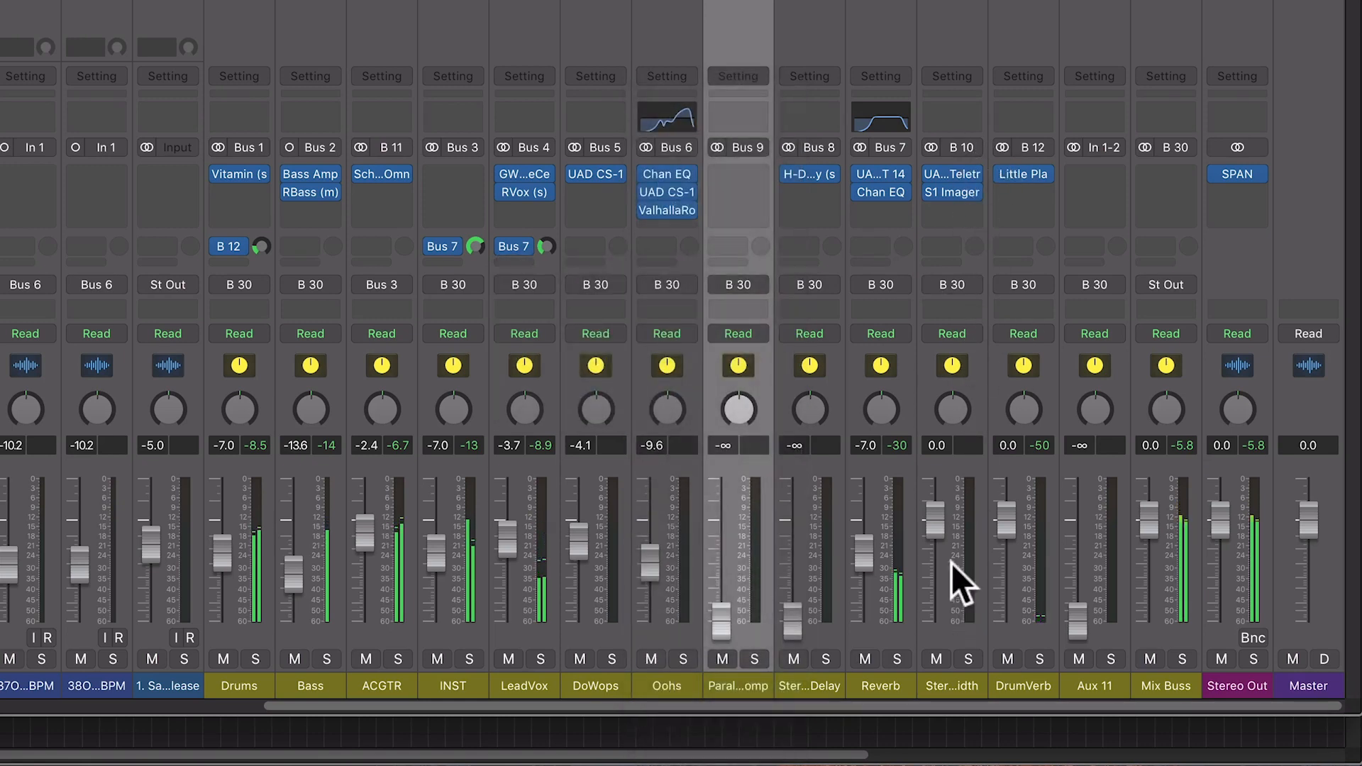
- Add a second send on LeadVox to Bus 10 (Stereo Width), reduce its send level and lower the LeadVox fader to -6.0 dB
{"action": "left_click", "coordinate": [526, 262]}
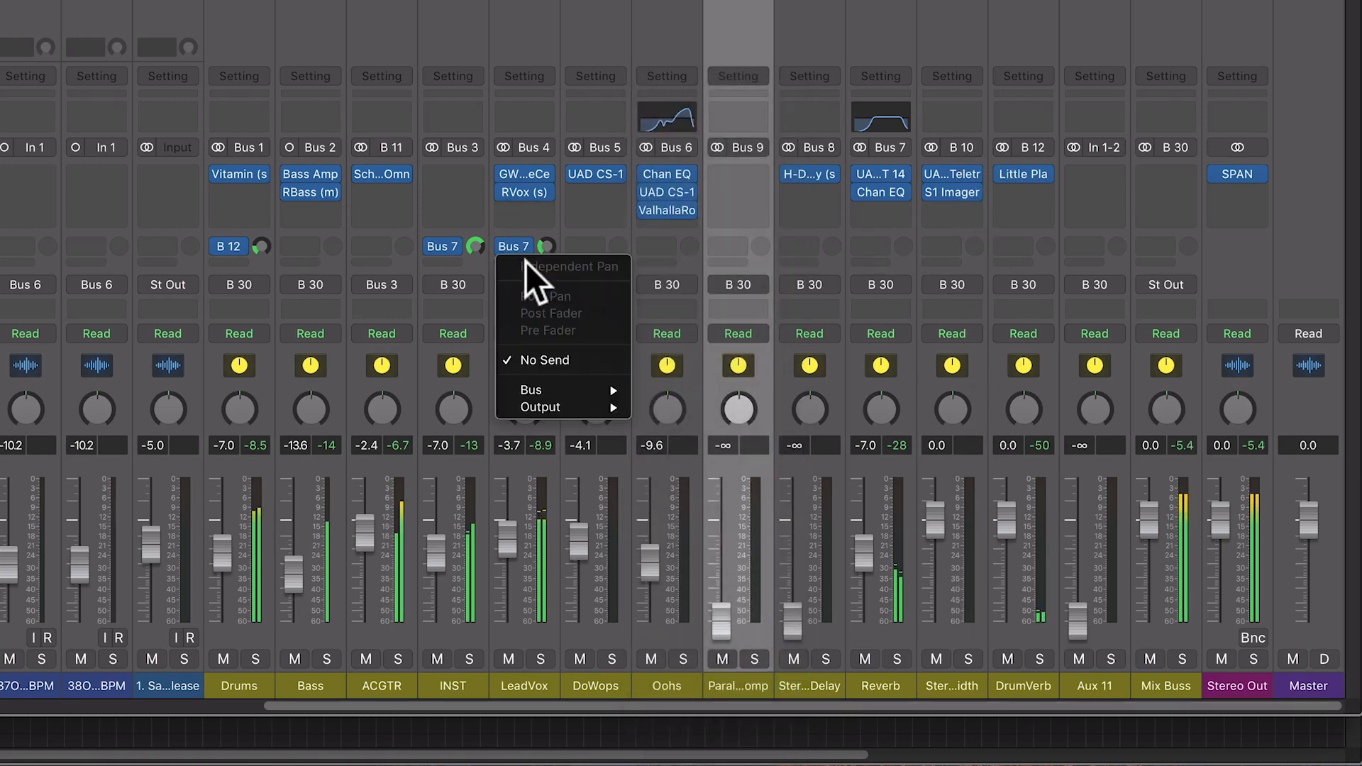
{"action": "mouse_move", "coordinate": [580, 389]}
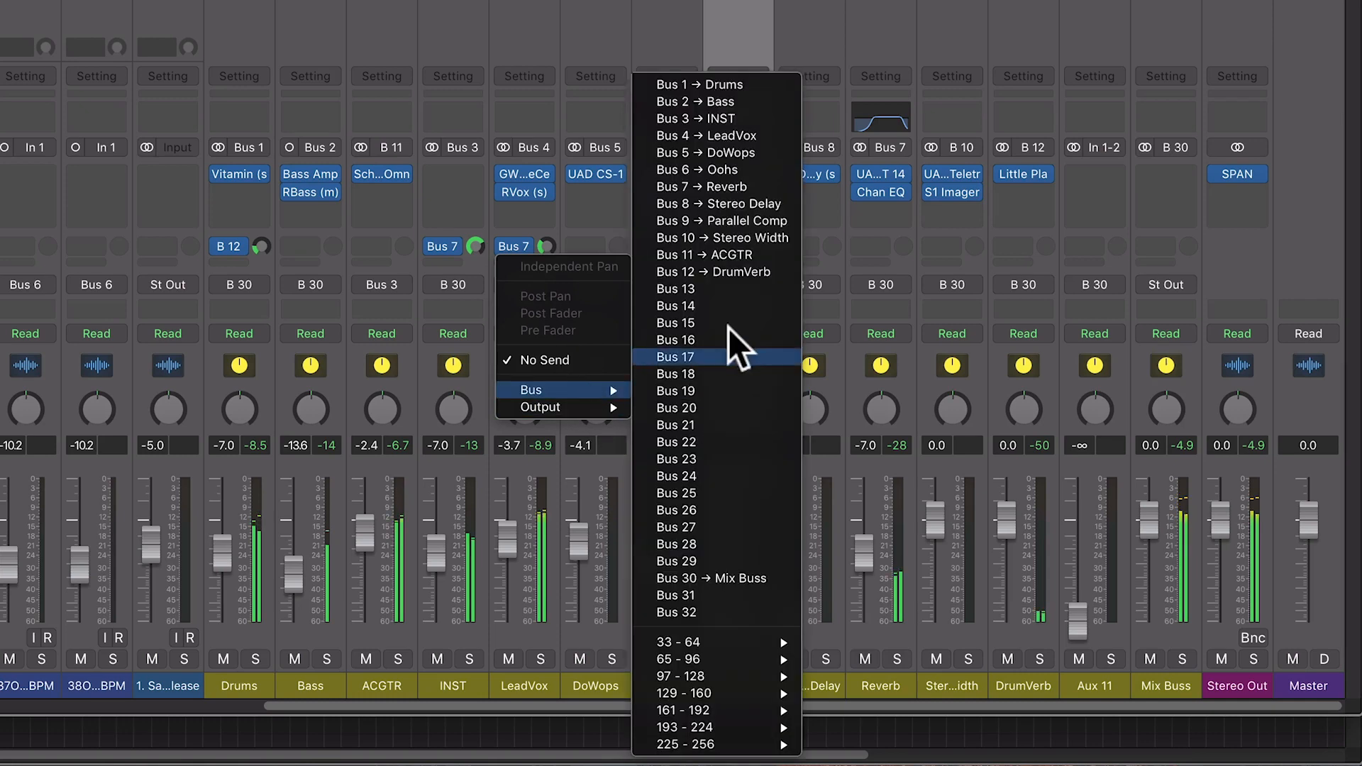
{"action": "left_click", "coordinate": [630, 282]}
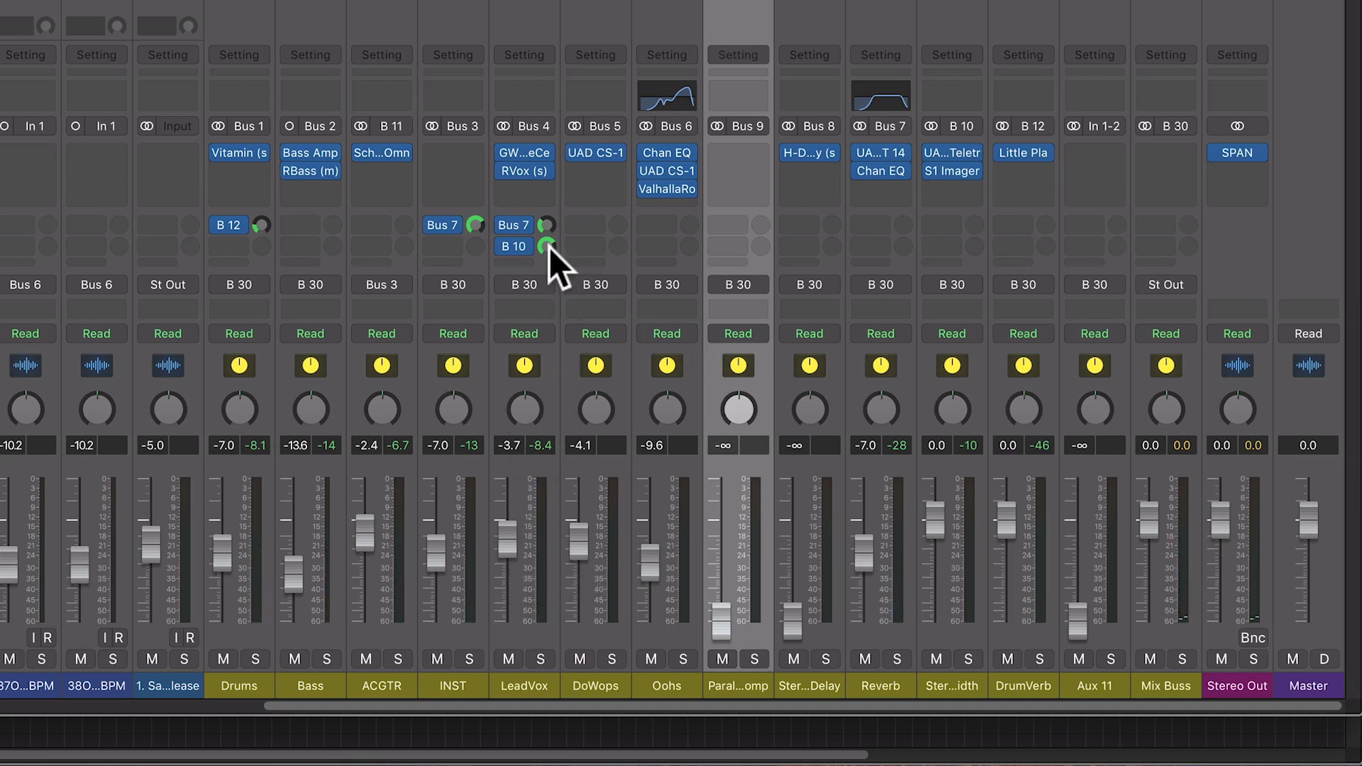
{"action": "left_click_drag", "start_coordinate": [549, 247], "coordinate": [517, 574]}
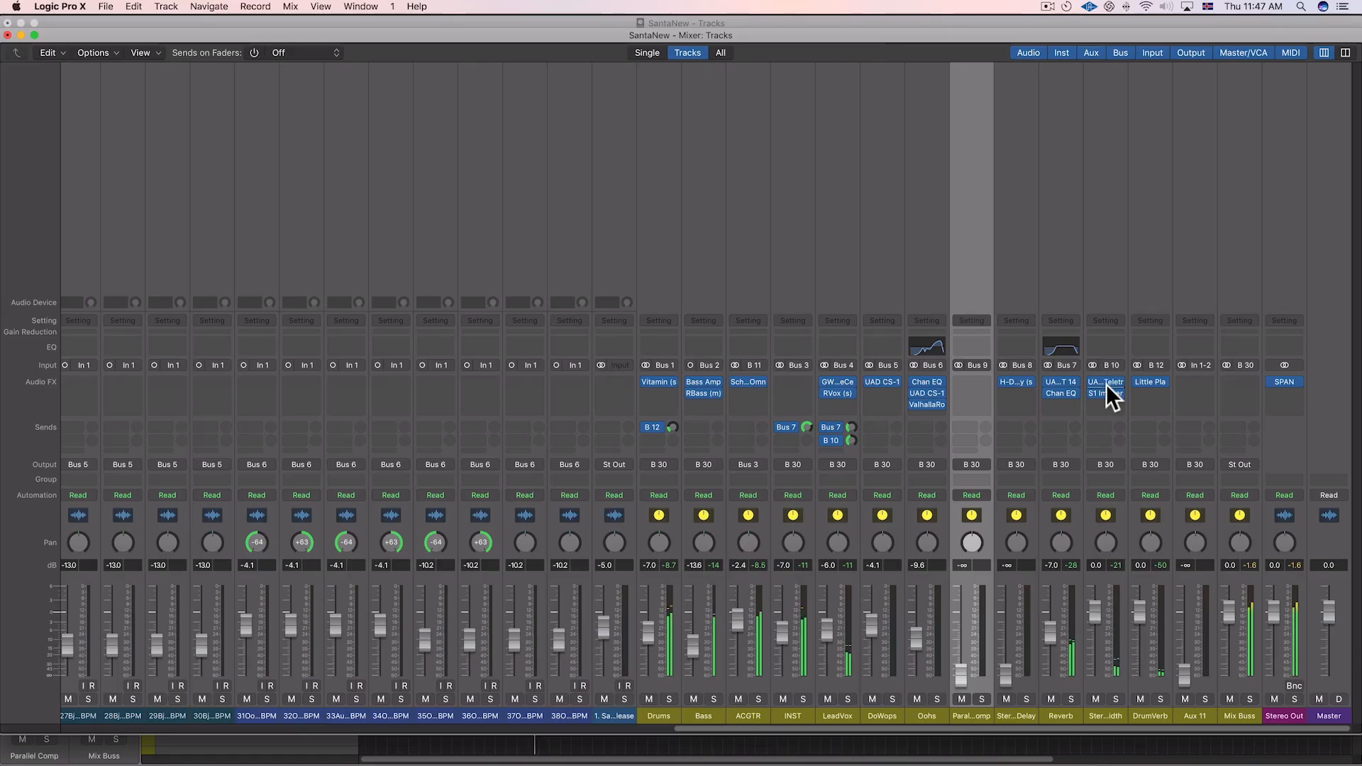
- Raise the peak reduction of the LA-2A compressor on the Stereo Width channel and close the plug-in
{"action": "left_click", "coordinate": [1109, 384]}
{"action": "left_click_drag", "start_coordinate": [772, 459], "coordinate": [772, 455]}
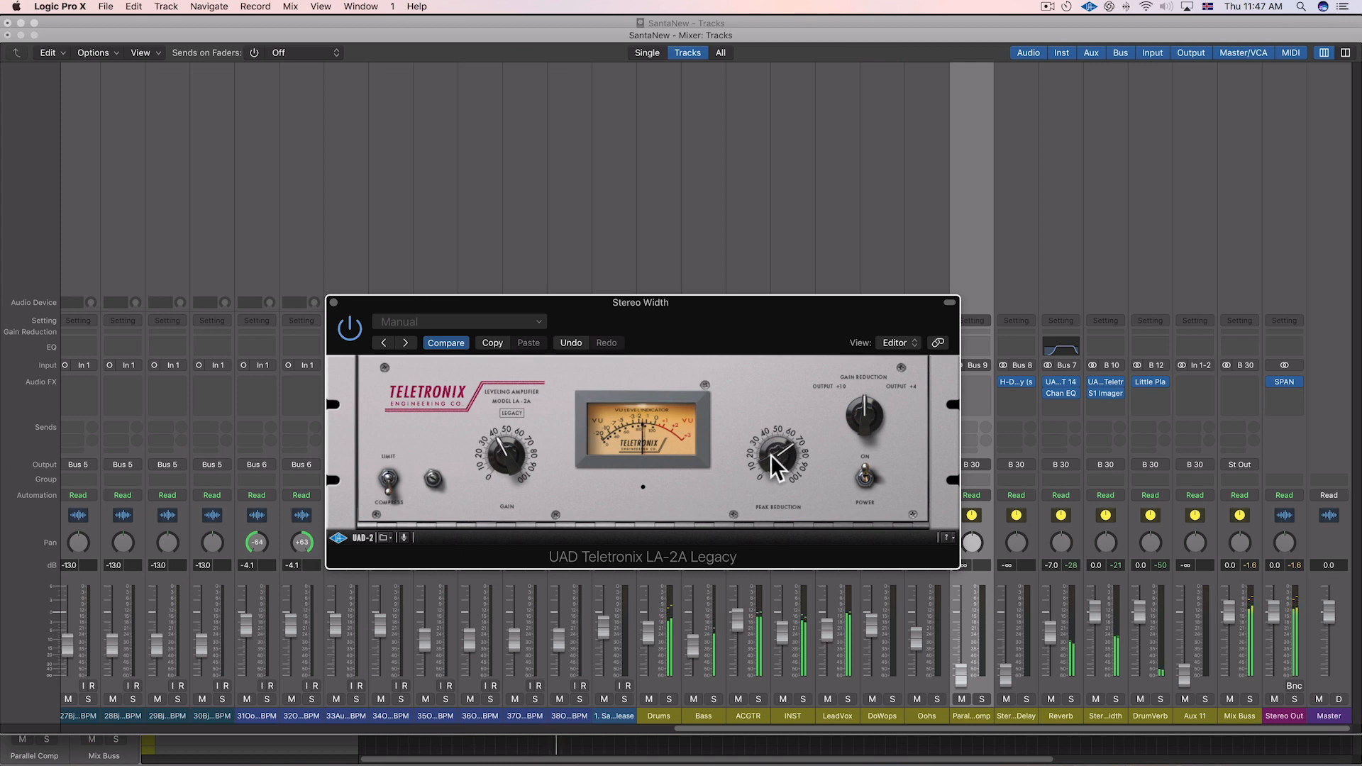
{"action": "left_click", "coordinate": [334, 303]}
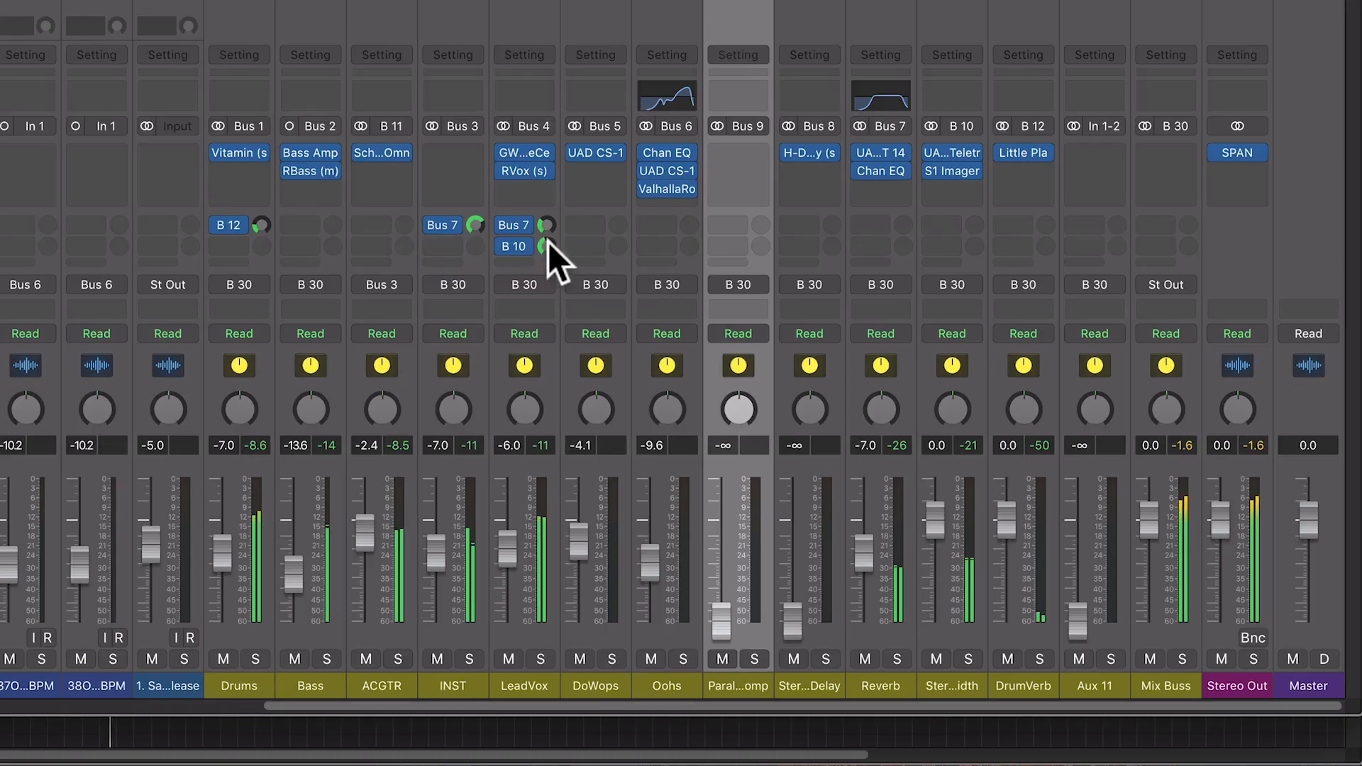
- Audition the widening by bypassing and re-enabling LeadVox's Bus 10 send, and by soloing and unsoloing the Stereo Width channel
{"action": "left_click", "coordinate": [503, 248]}
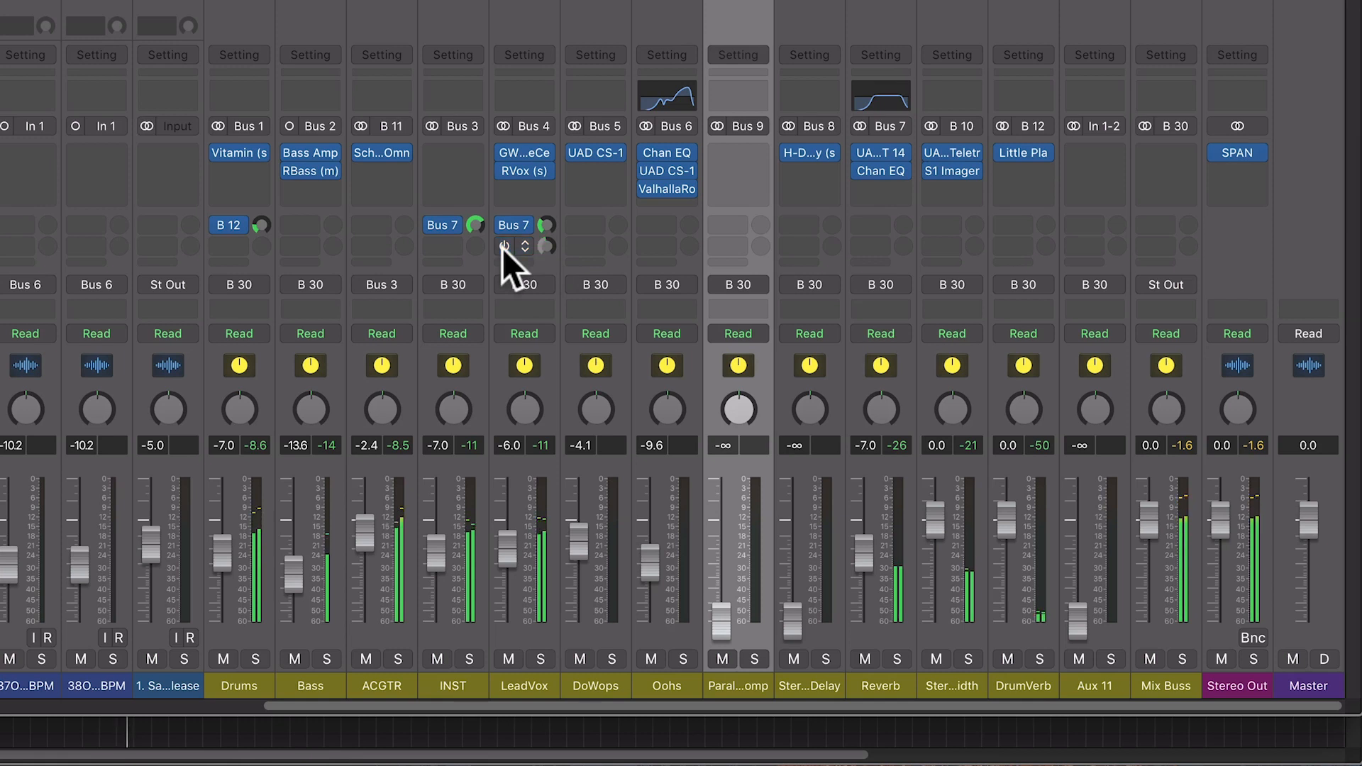
{"action": "left_click", "coordinate": [502, 249]}
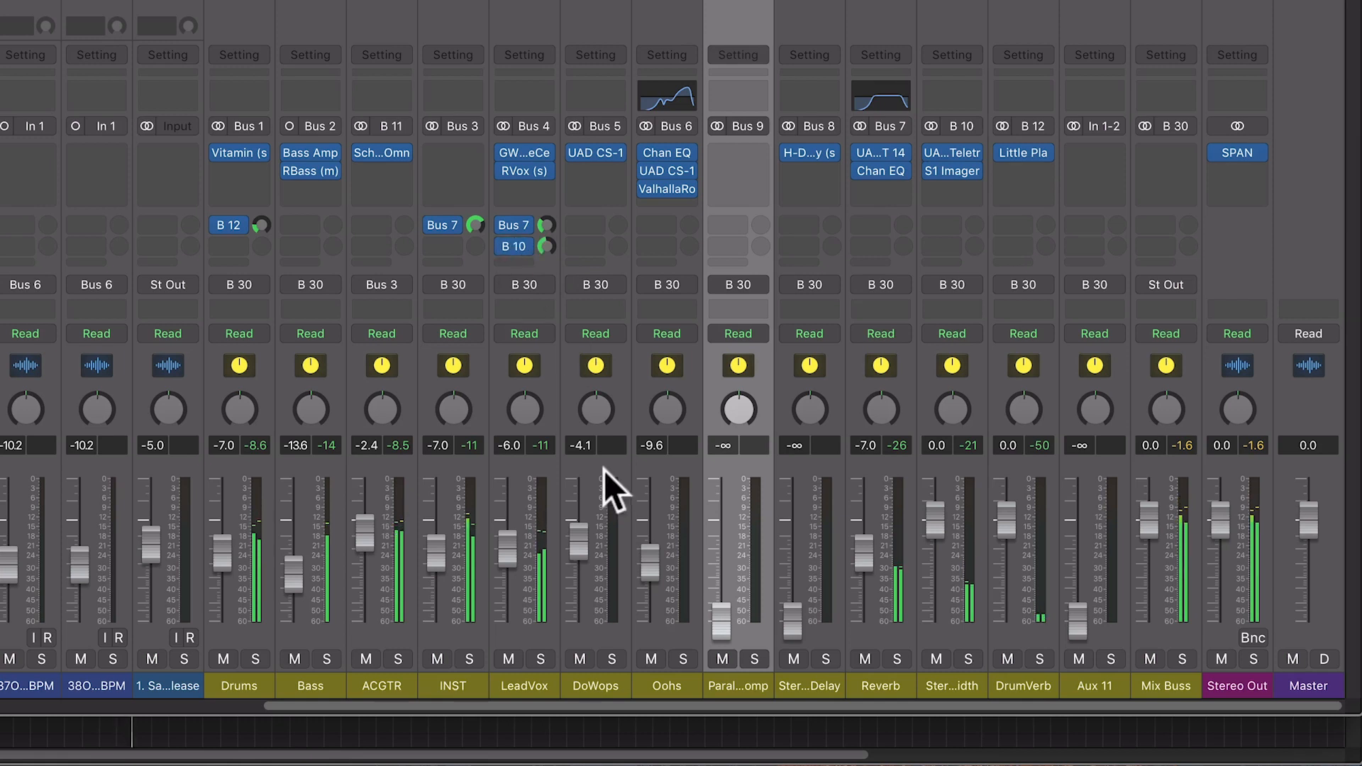
{"action": "left_click", "coordinate": [970, 658]}
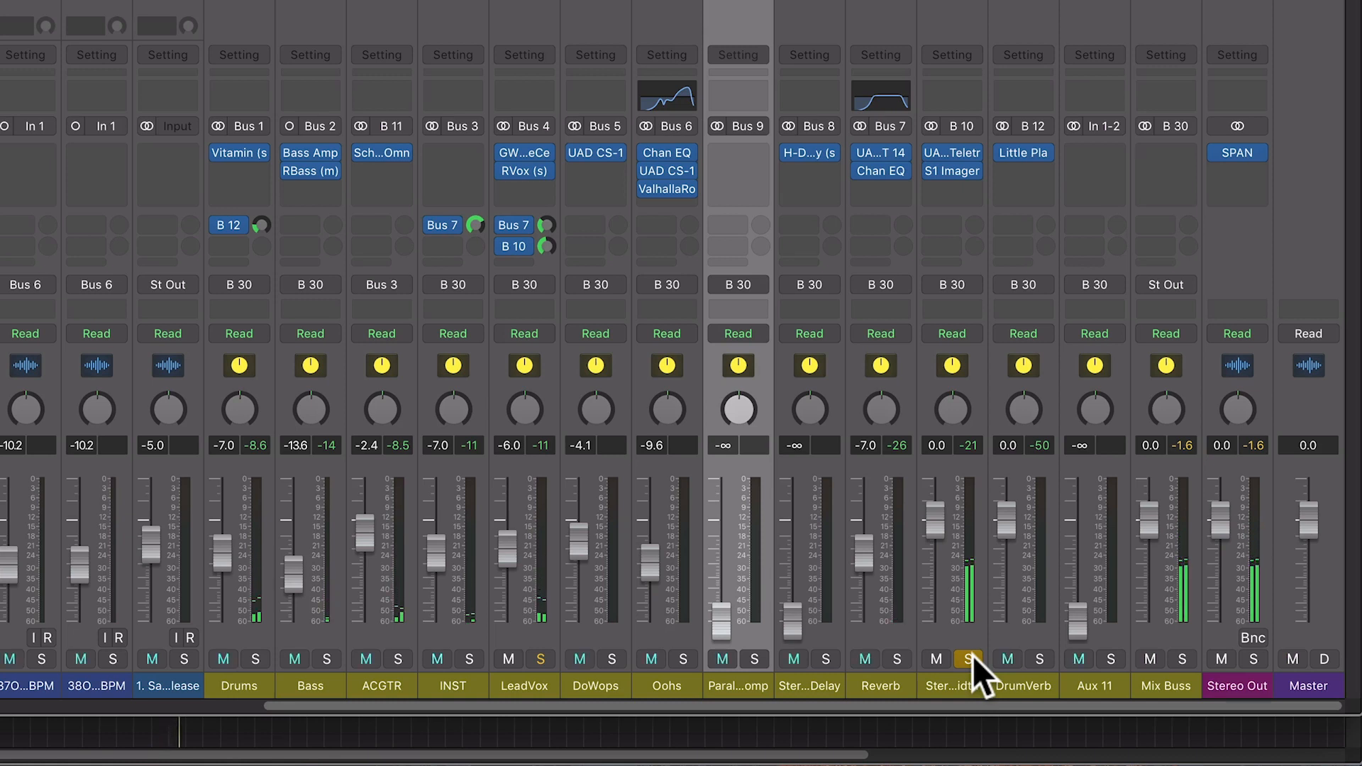
{"action": "left_click", "coordinate": [971, 658]}
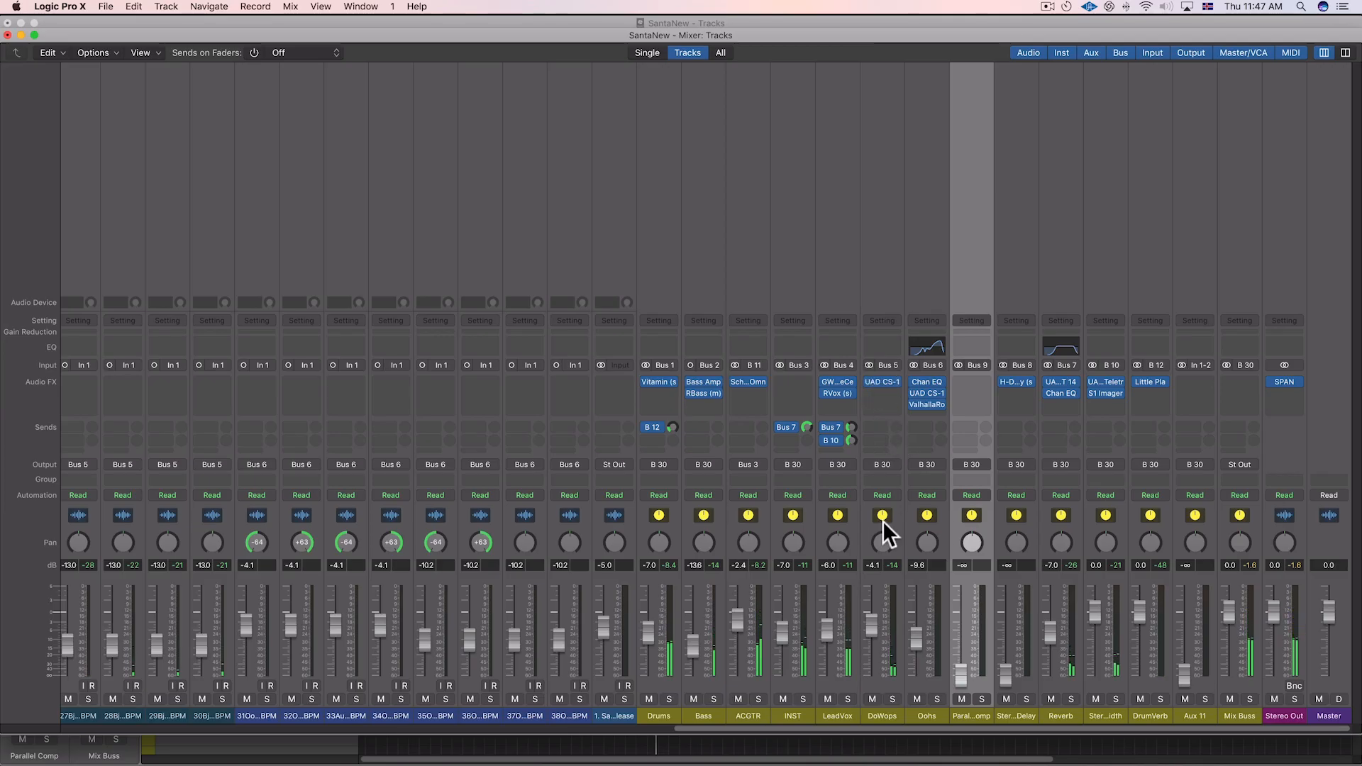
- Switch the DoWops channel to mono and set the Reflector size of its UAD CS-1 to 1.2 ms during playback
{"action": "left_click", "coordinate": [884, 383]}
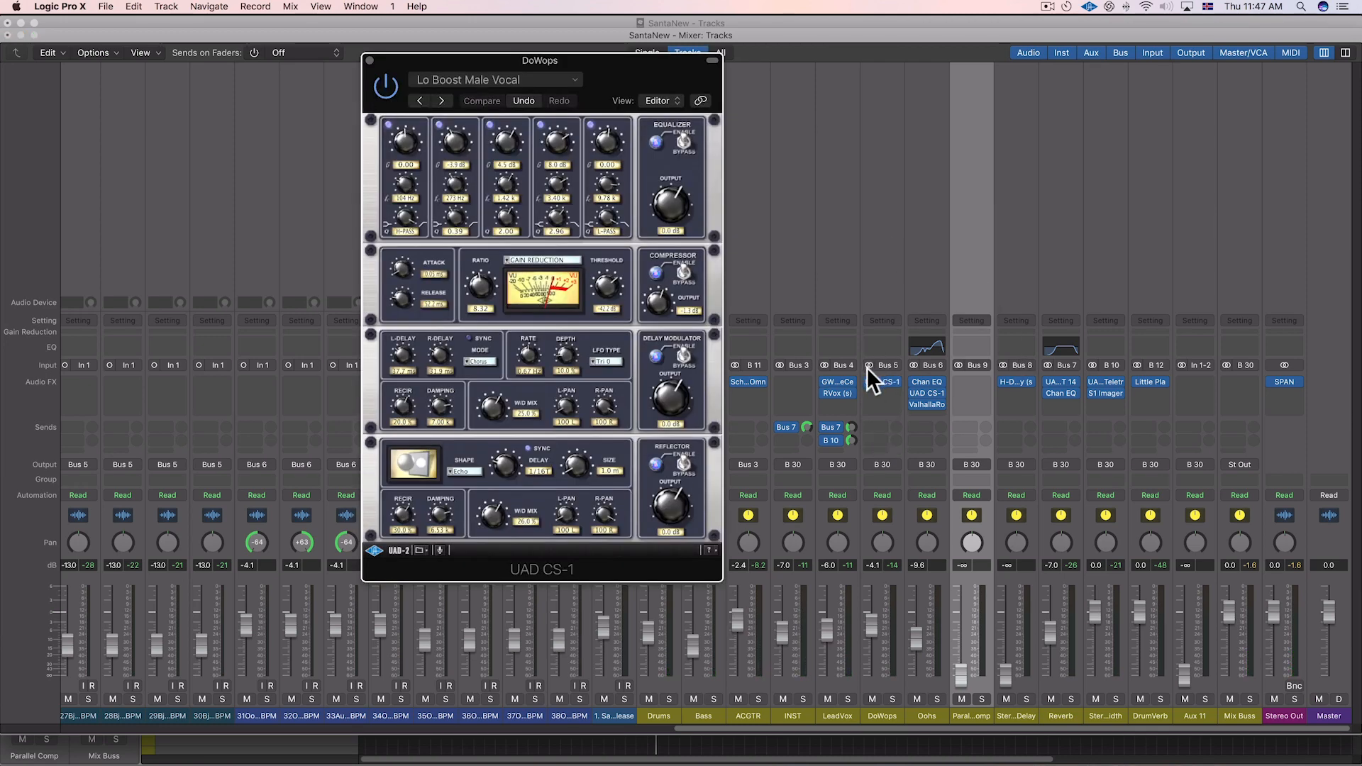
{"action": "left_click", "coordinate": [867, 364]}
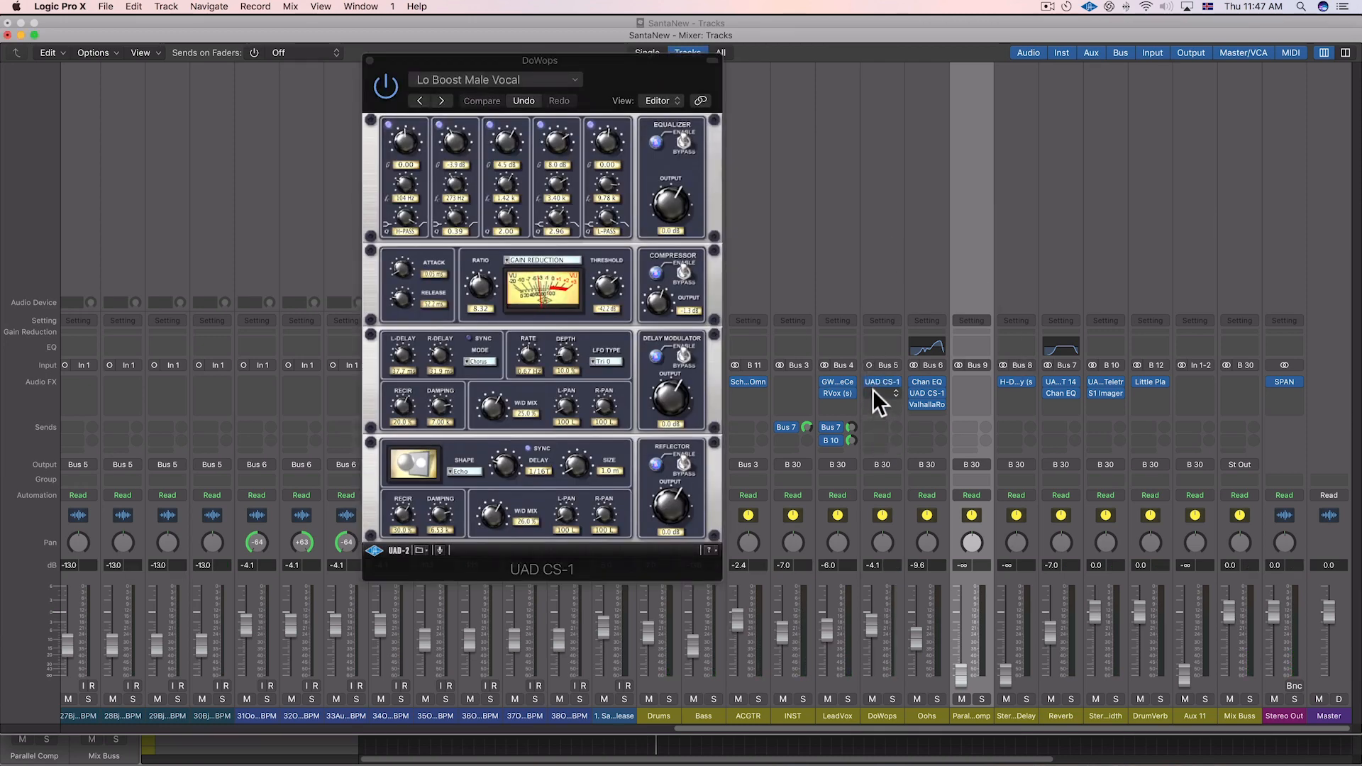
{"action": "key", "text": "space"}
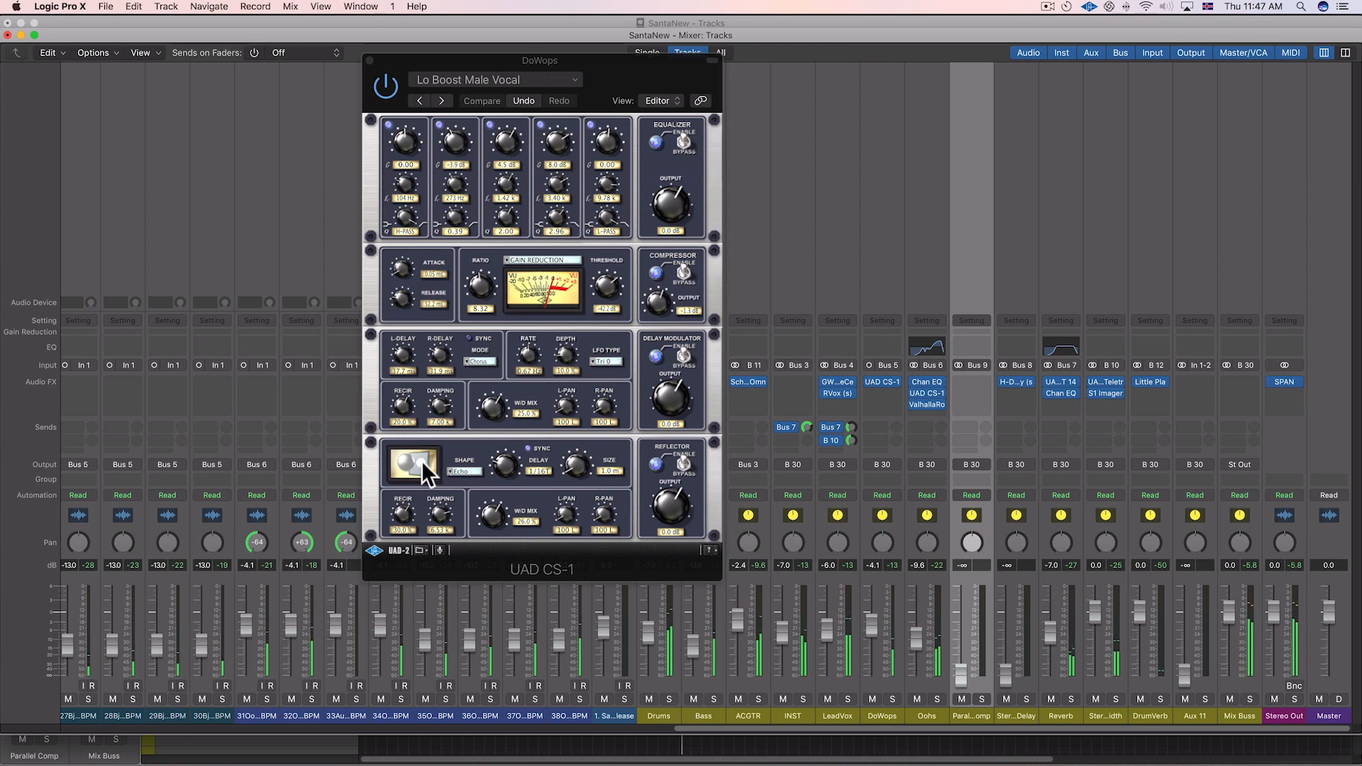
{"action": "left_click_drag", "start_coordinate": [573, 467], "coordinate": [572, 449]}
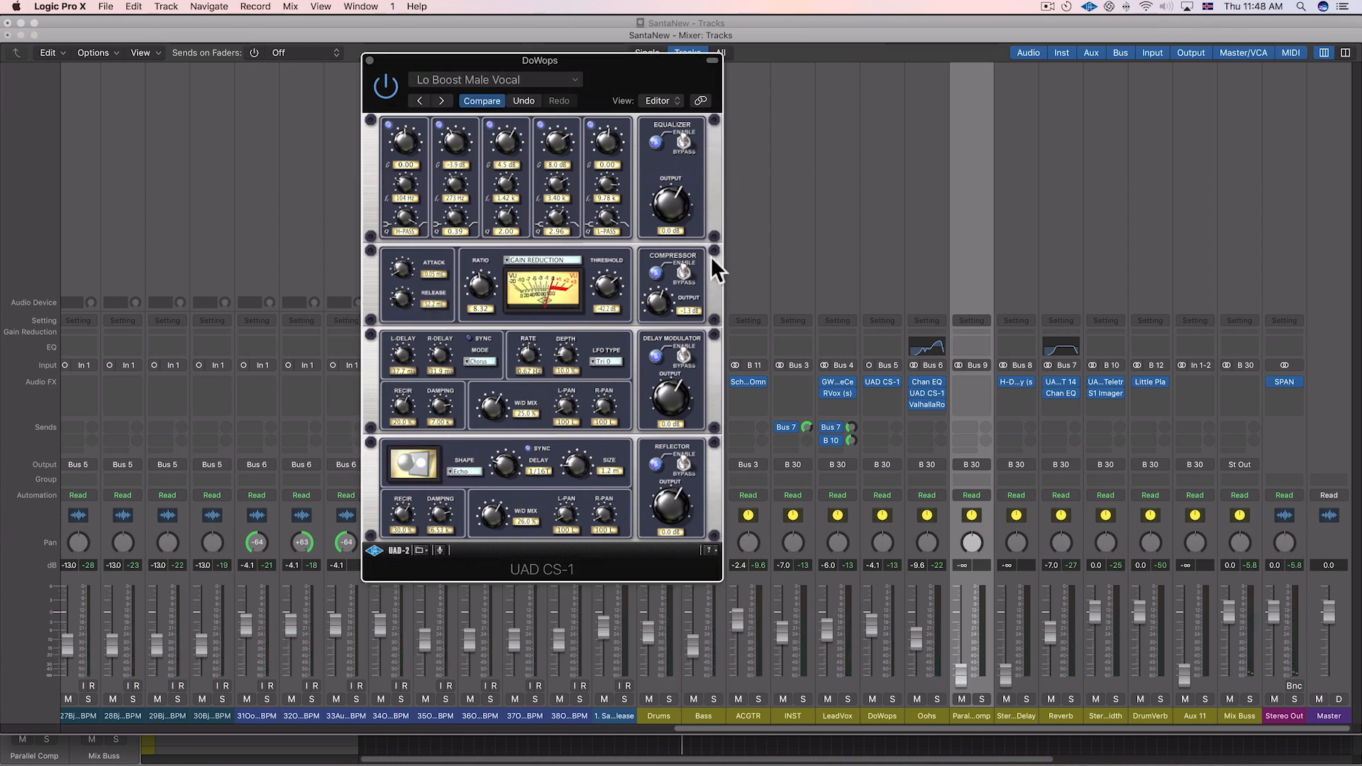
{"action": "left_click", "coordinate": [369, 60]}
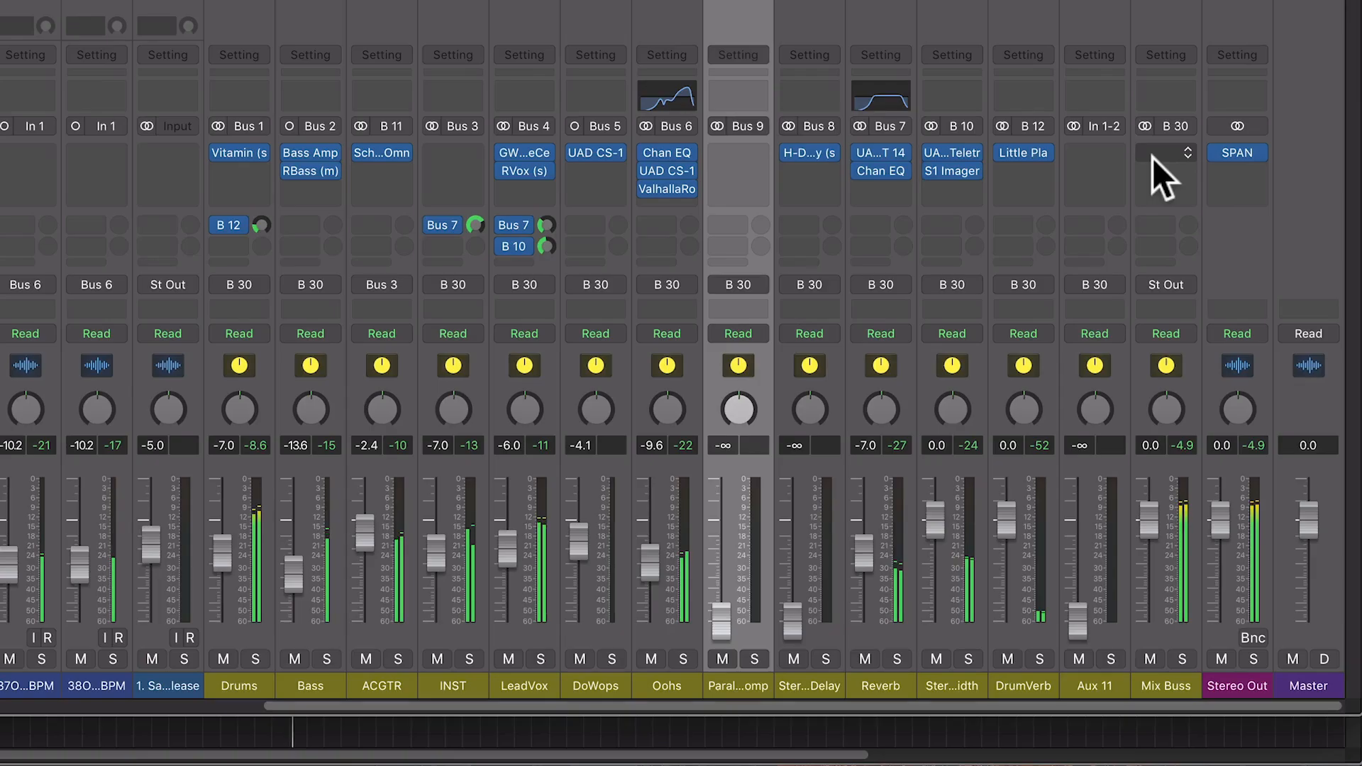
{"action": "left_click", "coordinate": [738, 222]}
{"action": "left_click", "coordinate": [660, 202]}
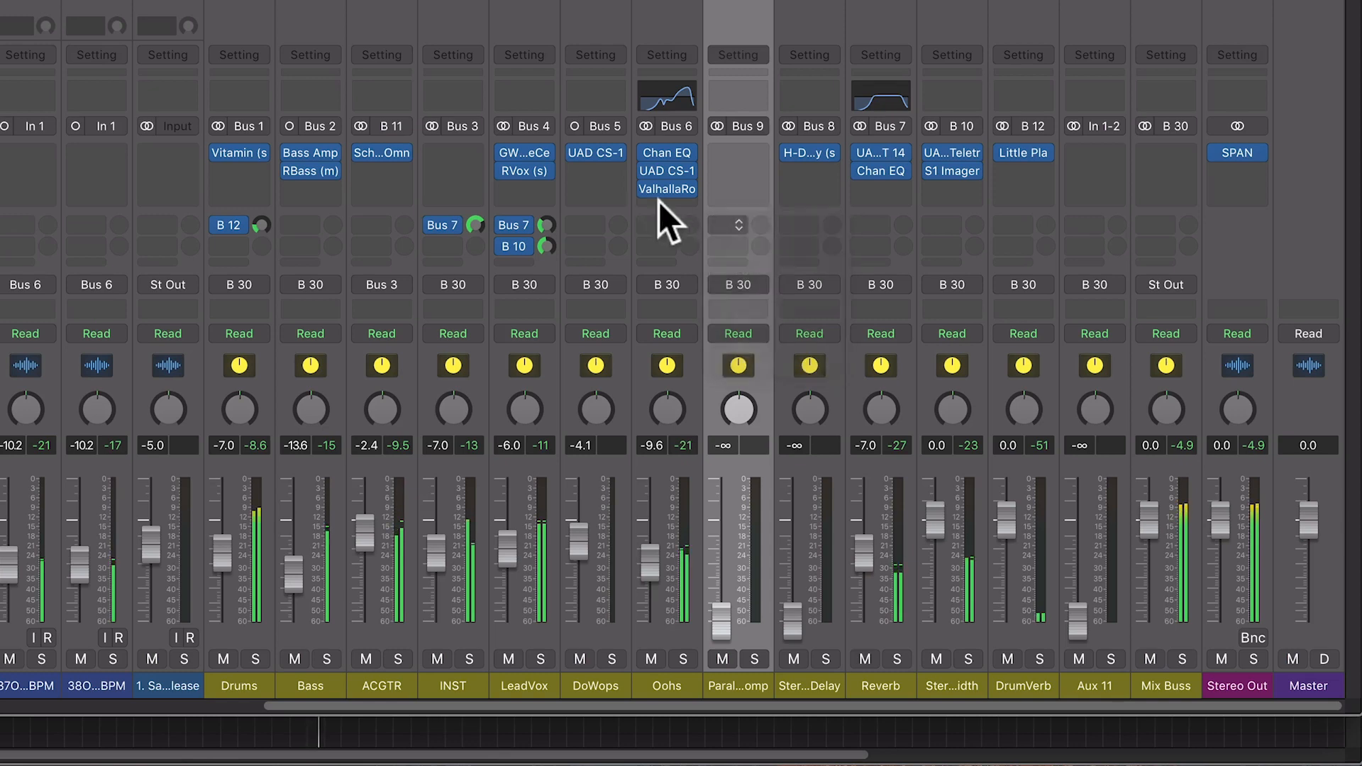
- Add a send on the Oohs channel to Bus 10 (Stereo Width) at the default send level and resume playback
{"action": "left_click", "coordinate": [656, 237]}
{"action": "mouse_move", "coordinate": [688, 347]}
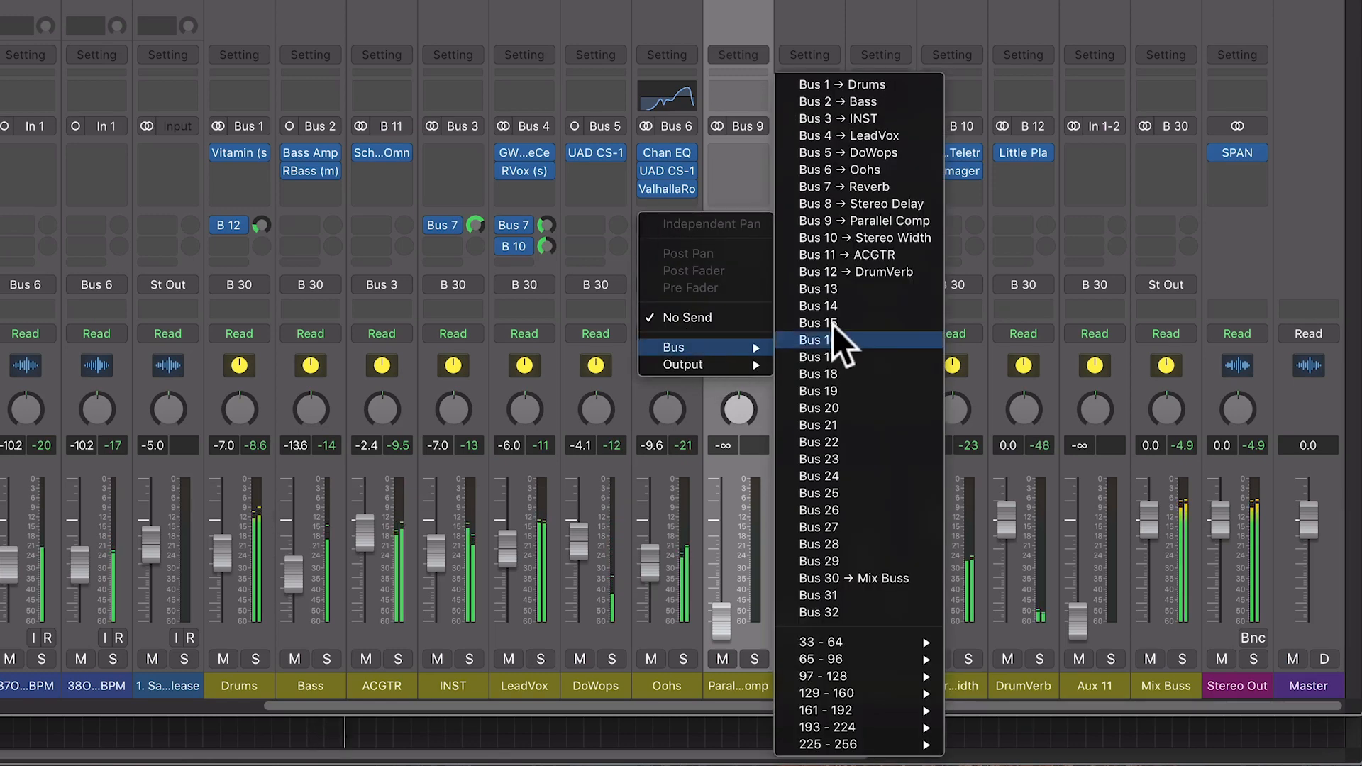
{"action": "left_click", "coordinate": [882, 249]}
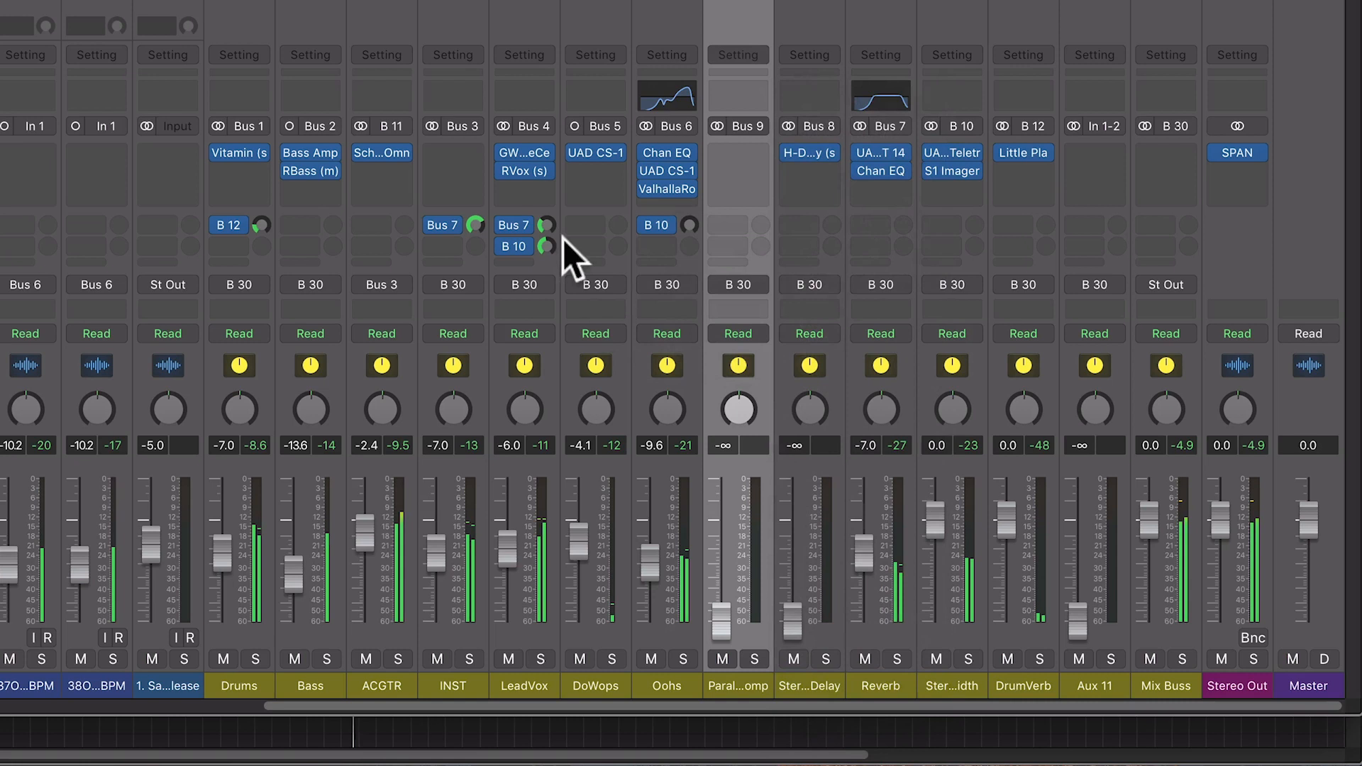
{"action": "left_click", "coordinate": [688, 225], "text": "alt"}
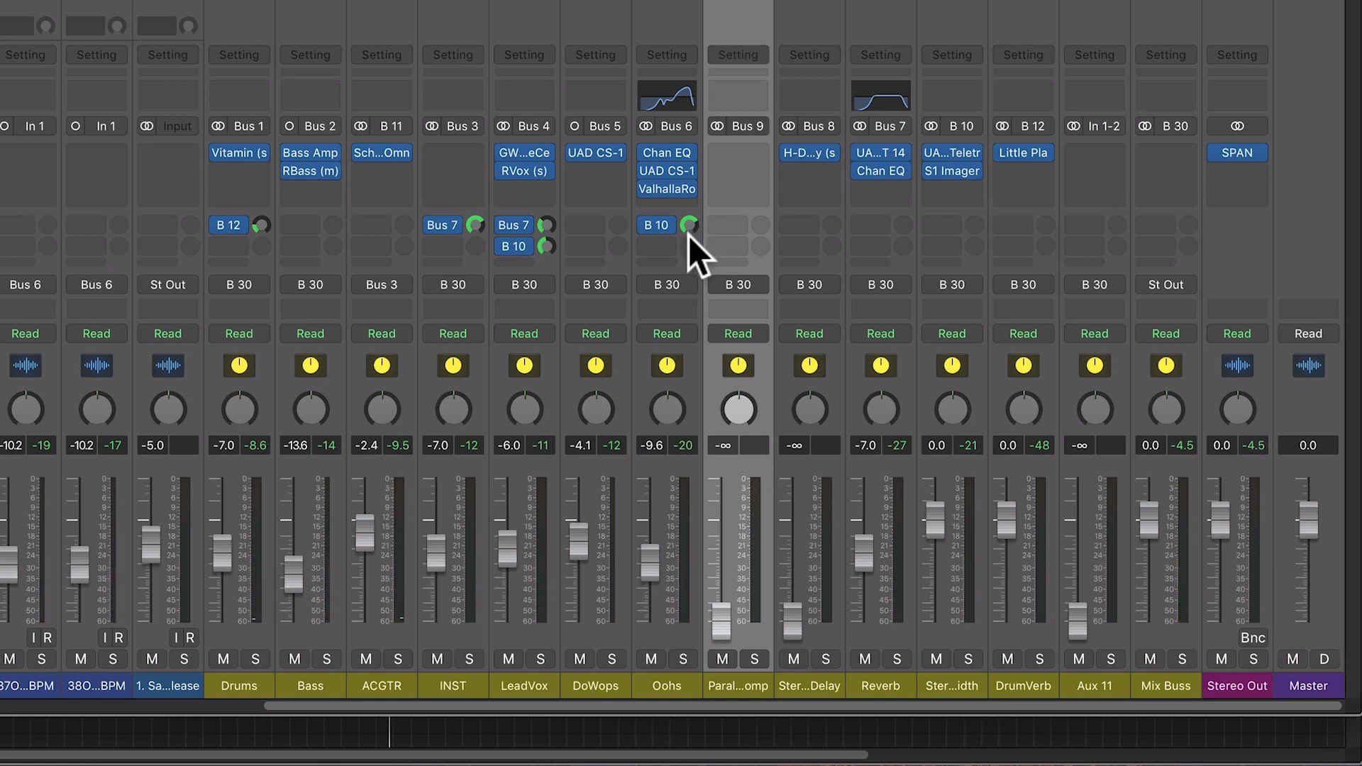
{"action": "key", "text": "space"}
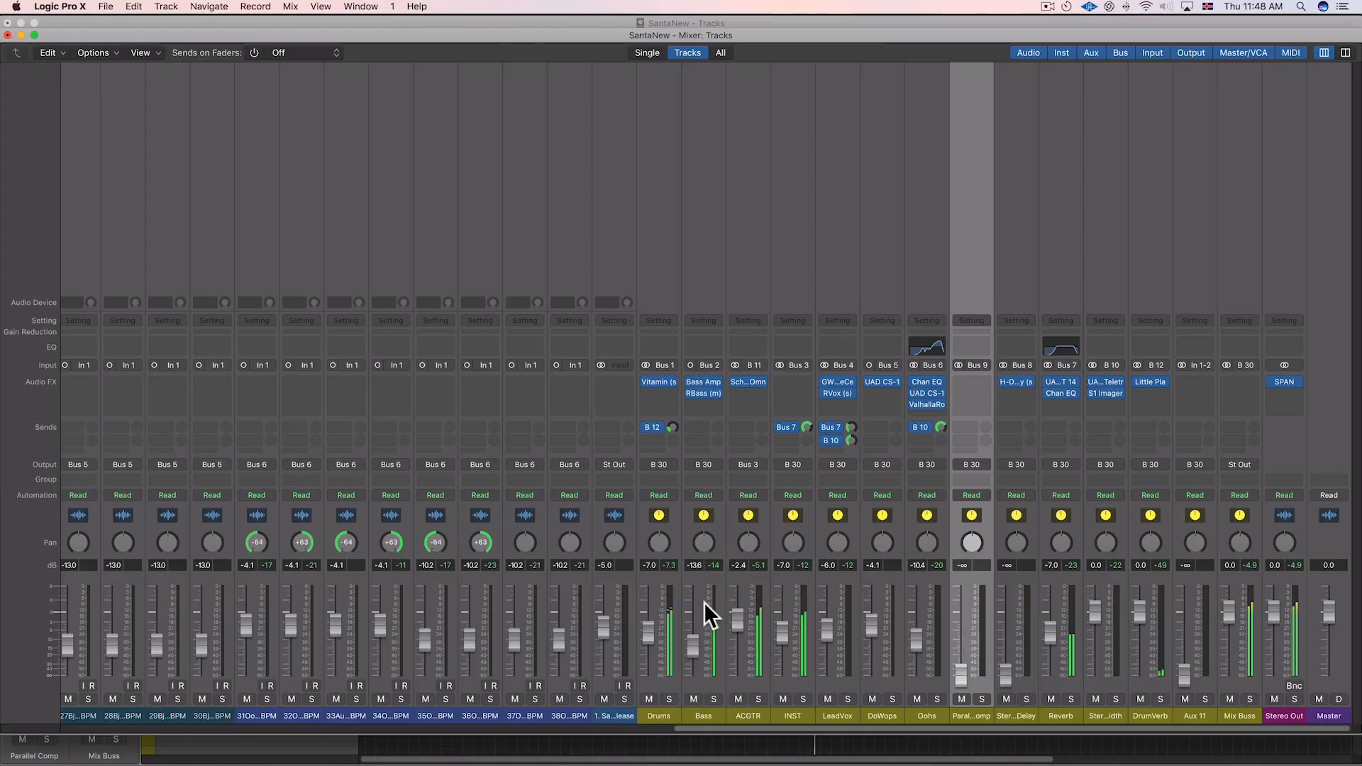
- Insert the Waves MV2 (m) plug-in on the 02Snare track, raise its Low Level to about 12, and close it
{"action": "scroll", "coordinate": [704, 602], "scroll_direction": "left", "scroll_amount": 15}
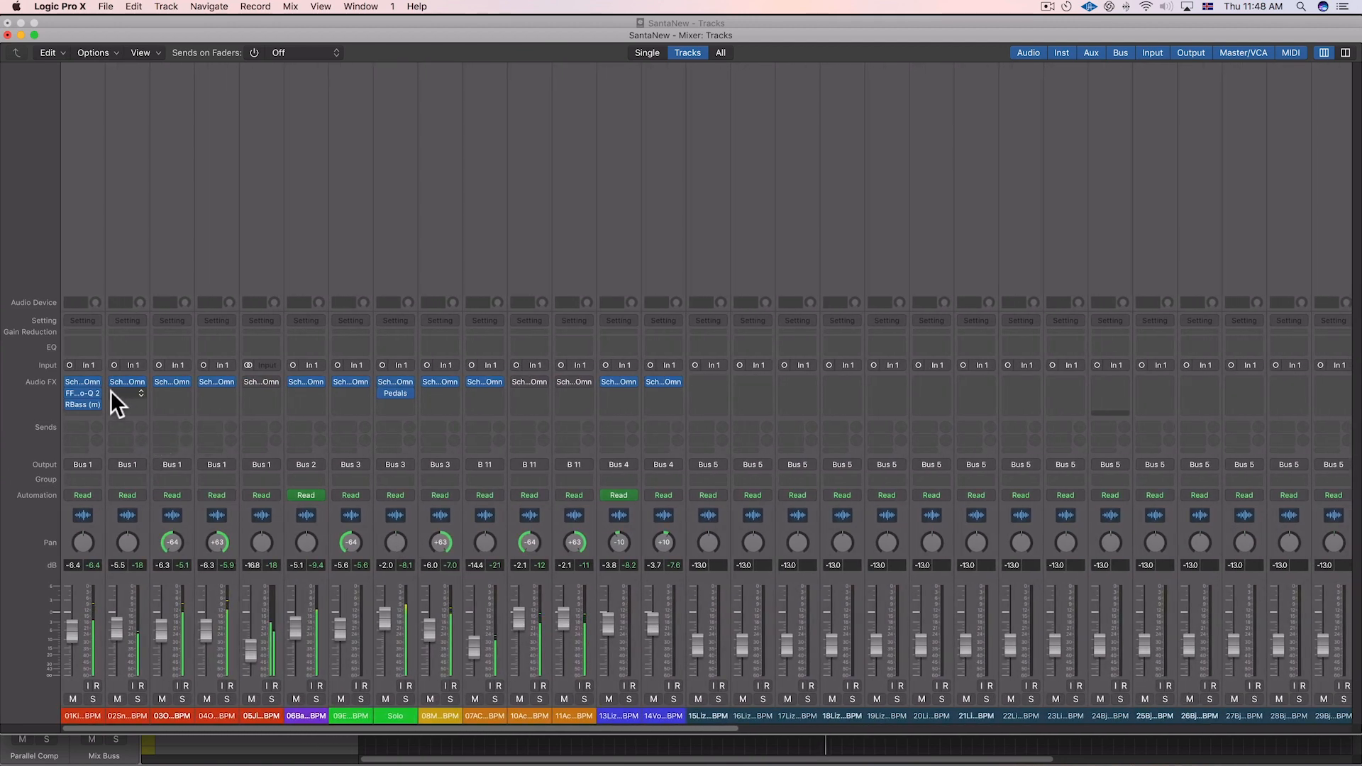
{"action": "left_click", "coordinate": [110, 391]}
{"action": "mouse_move", "coordinate": [226, 603]}
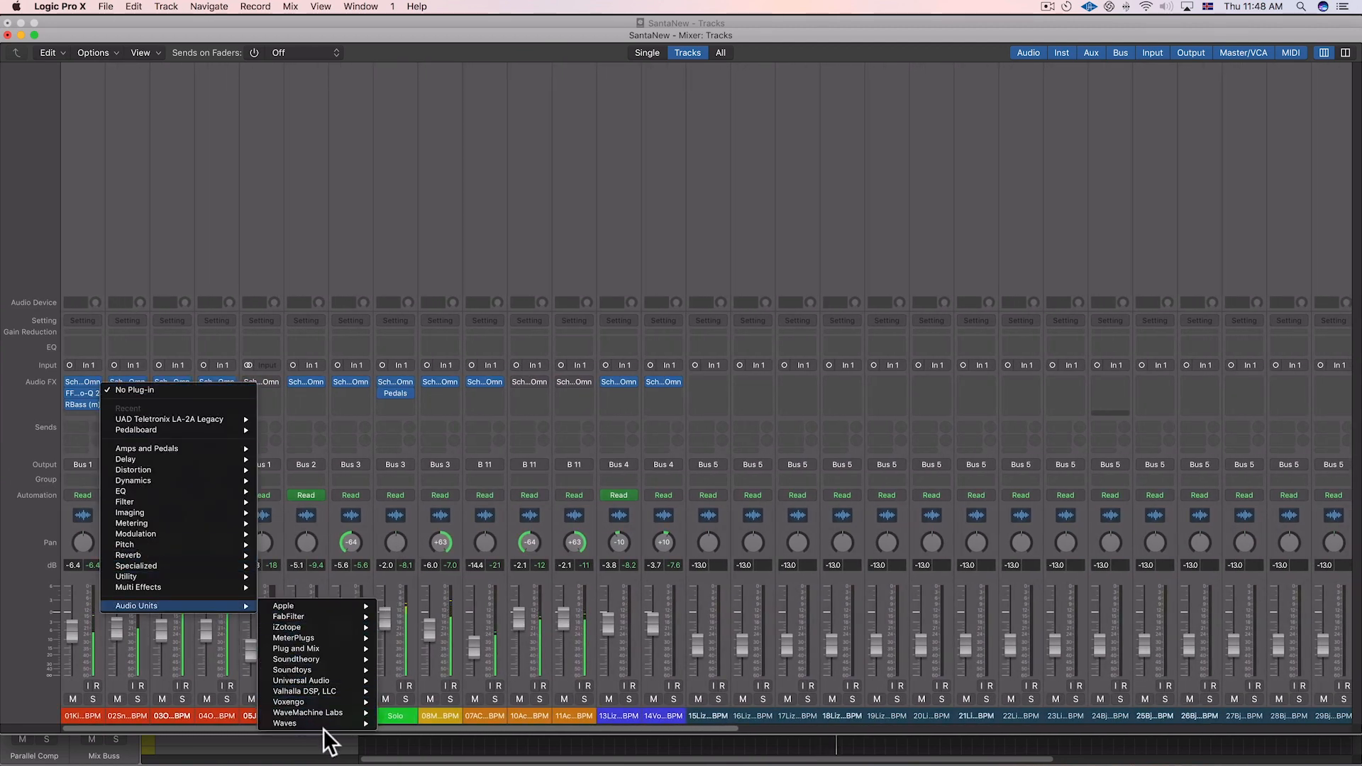
{"action": "mouse_move", "coordinate": [322, 723]}
{"action": "left_click", "coordinate": [533, 368]}
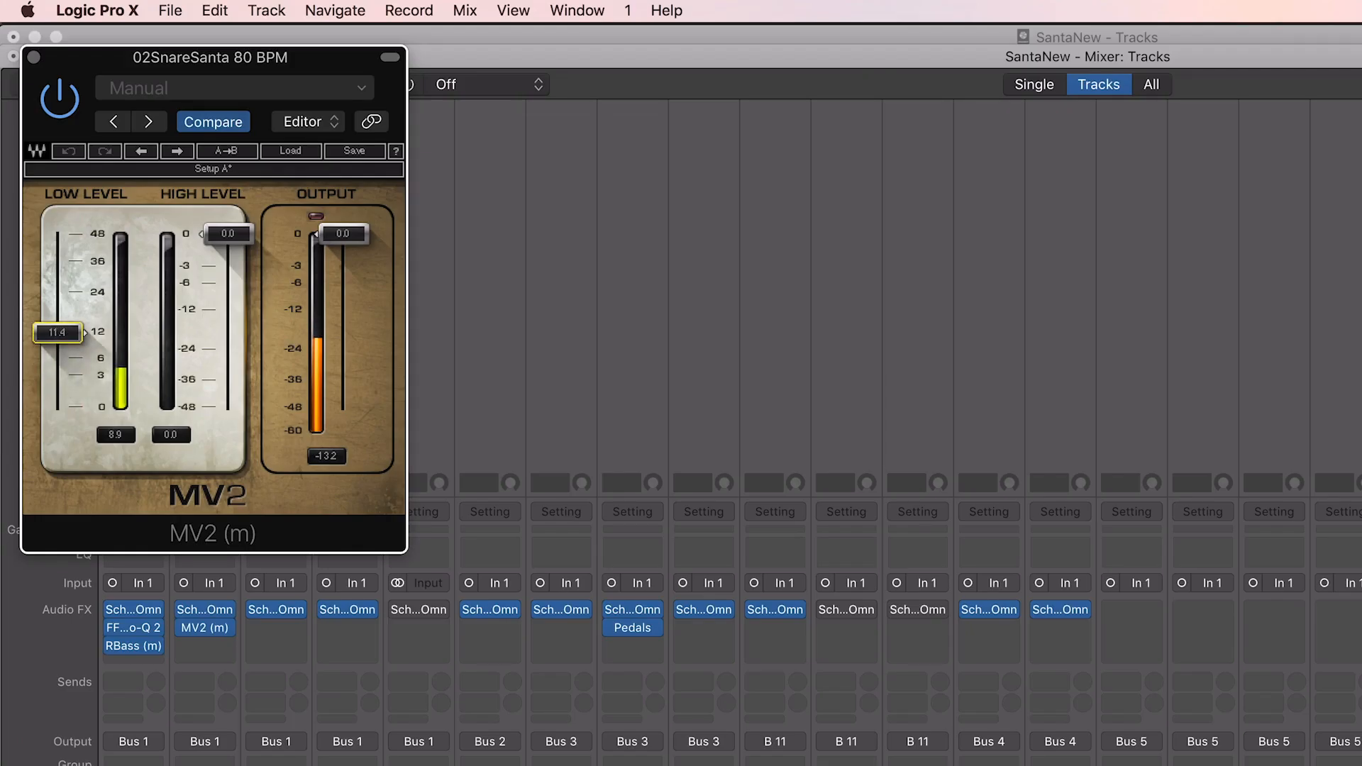
{"action": "left_click_drag", "start_coordinate": [57, 332], "coordinate": [69, 337]}
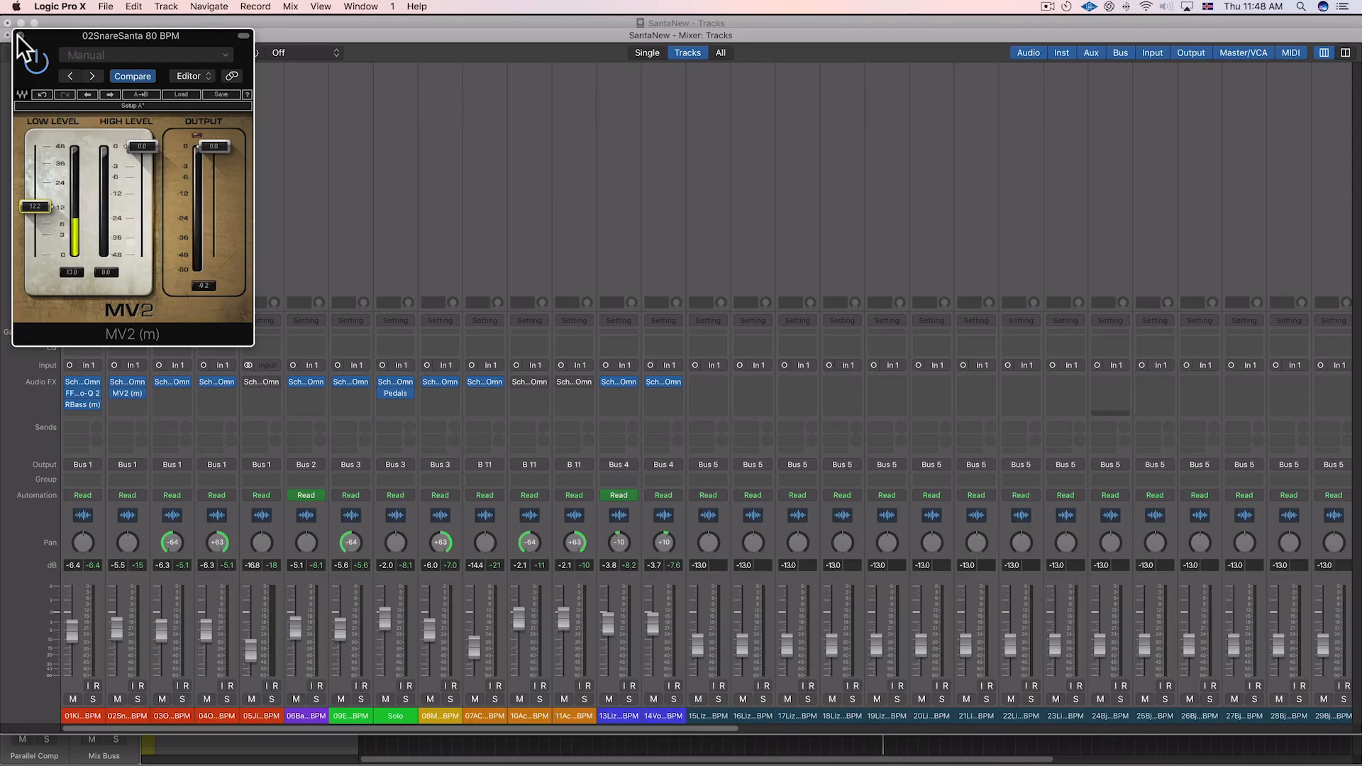
{"action": "left_click", "coordinate": [33, 57]}
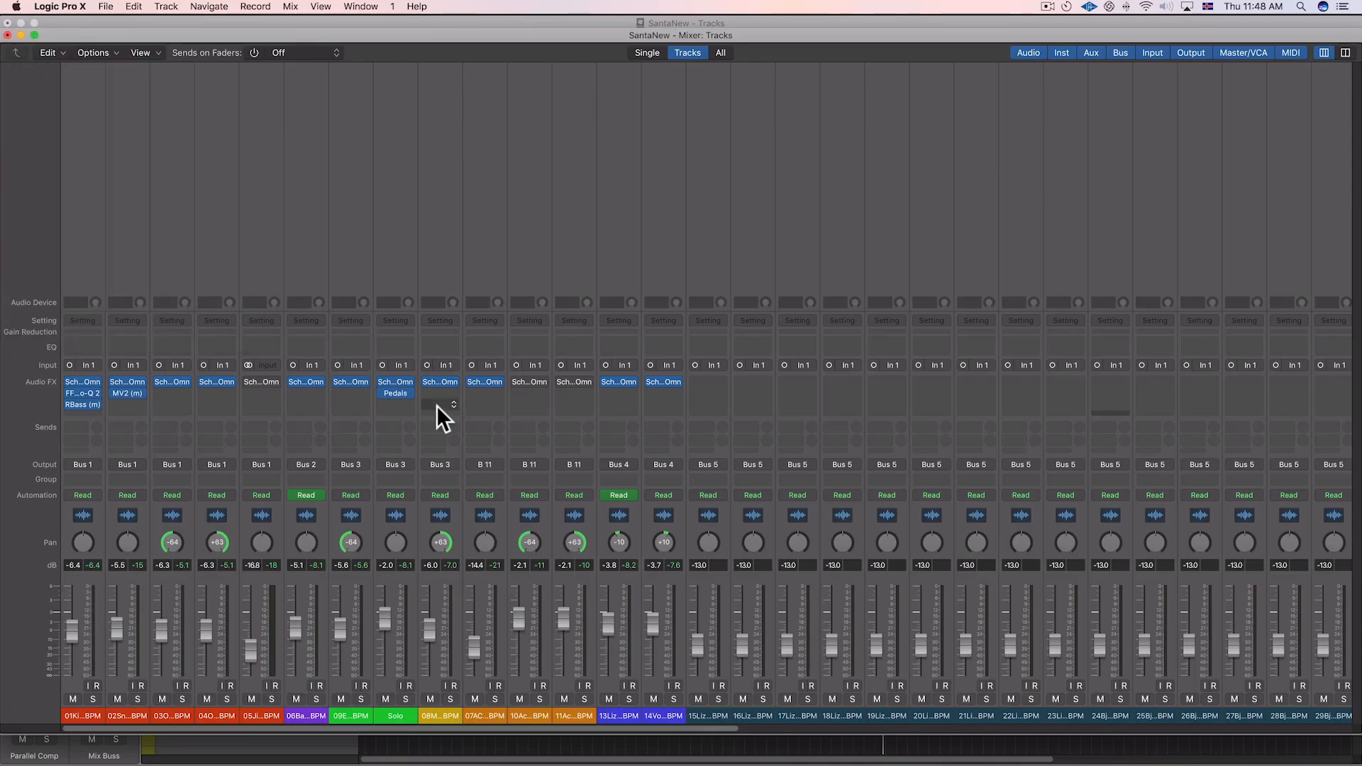
{"action": "scroll", "coordinate": [389, 432], "scroll_direction": "right", "scroll_amount": 15}
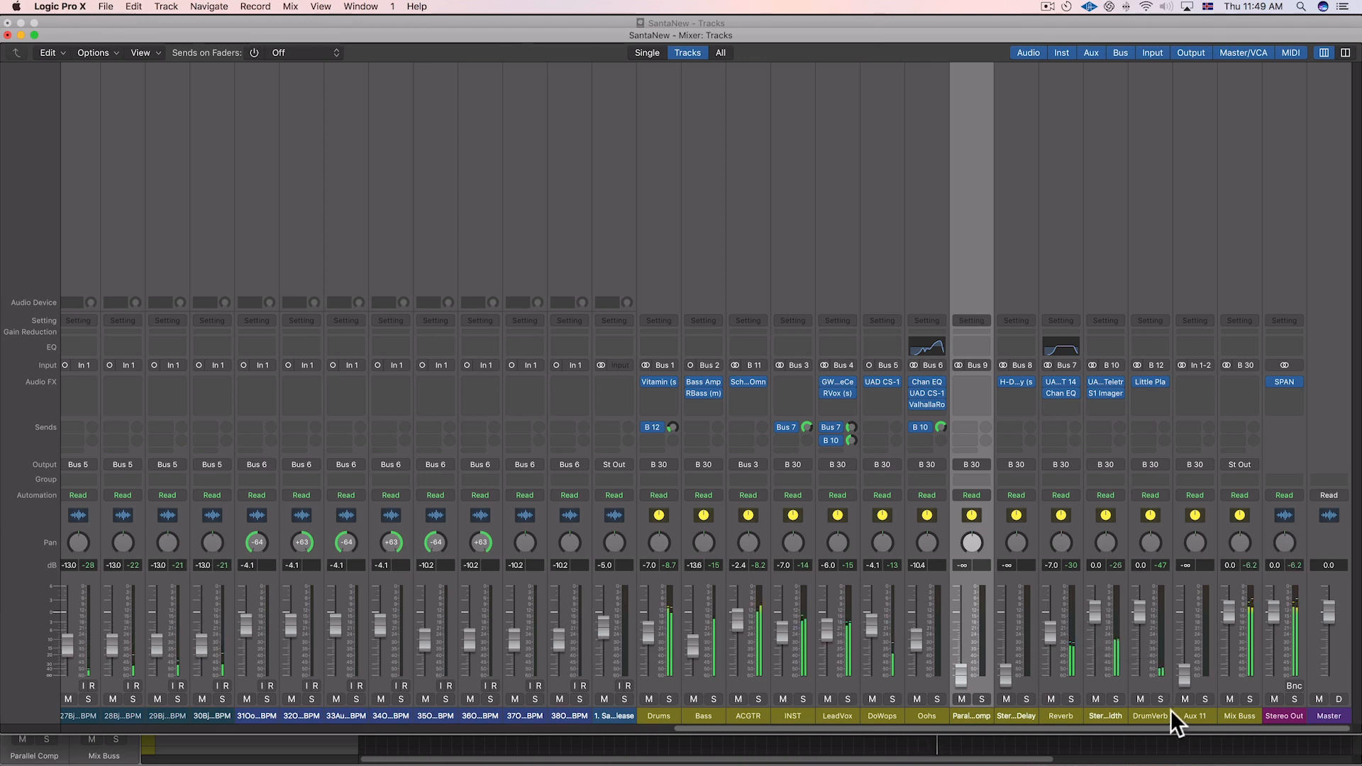
{"action": "left_click", "coordinate": [1251, 379]}
{"action": "mouse_move", "coordinate": [1263, 626]}
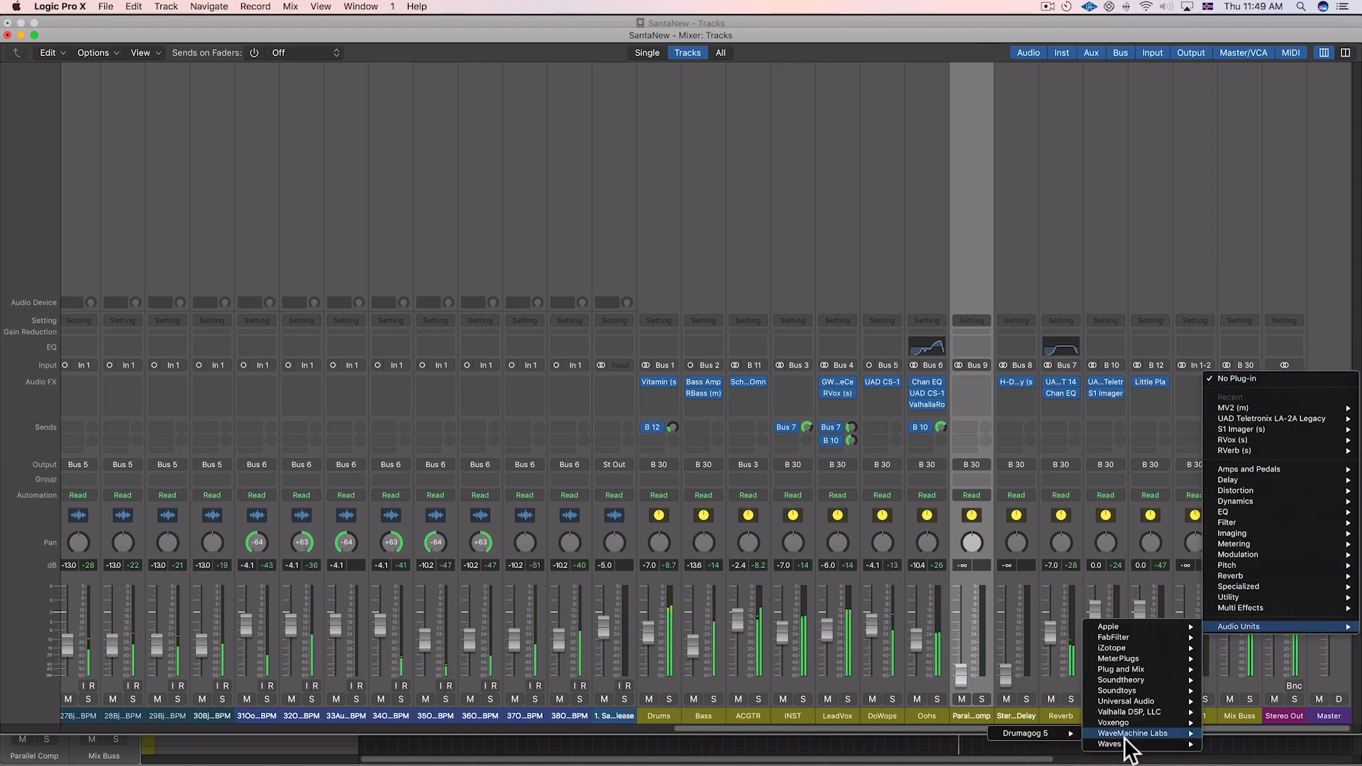
{"action": "mouse_move", "coordinate": [1125, 744]}
{"action": "left_click", "coordinate": [697, 712]}
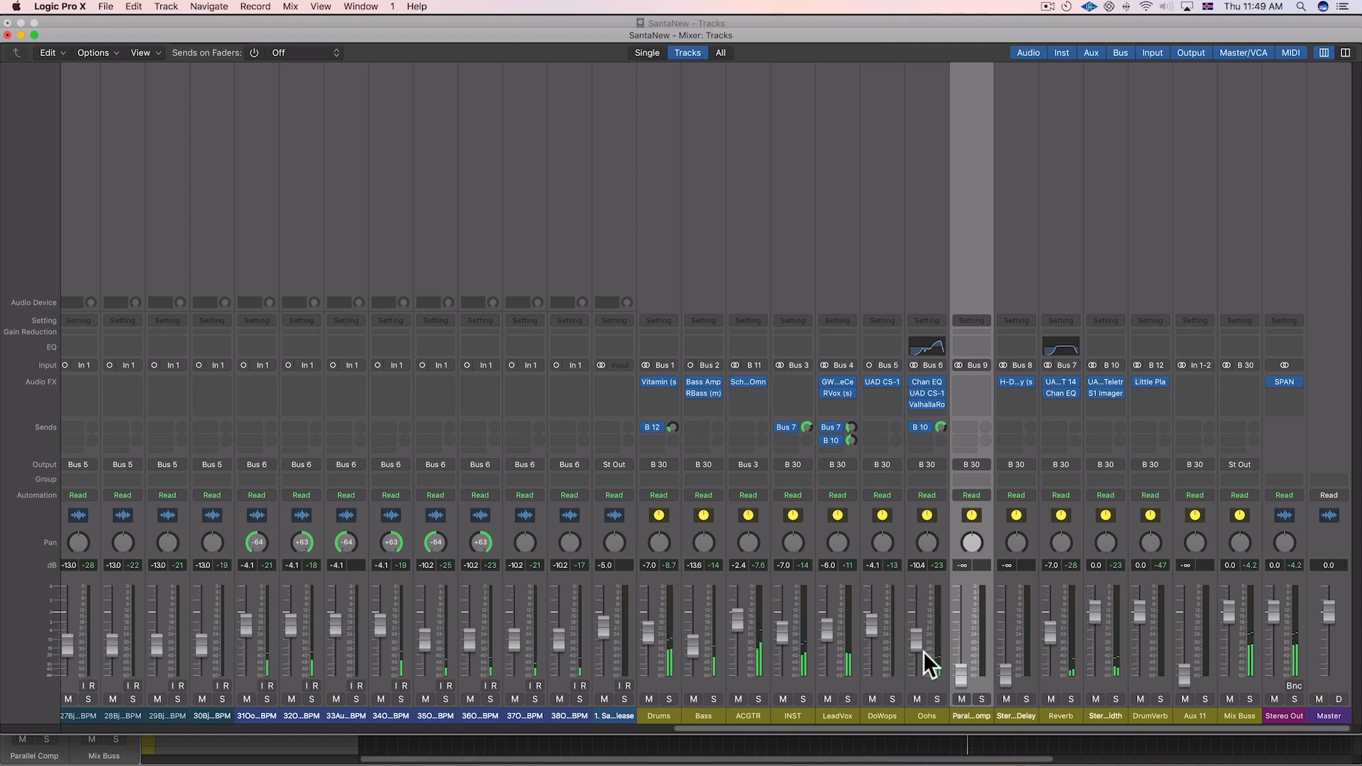
- Lower the Oohs fader to -11.4 dB and set its Channel EQ's 7600 Hz band to +4.5 dB
{"action": "left_click_drag", "start_coordinate": [923, 651], "coordinate": [922, 653]}
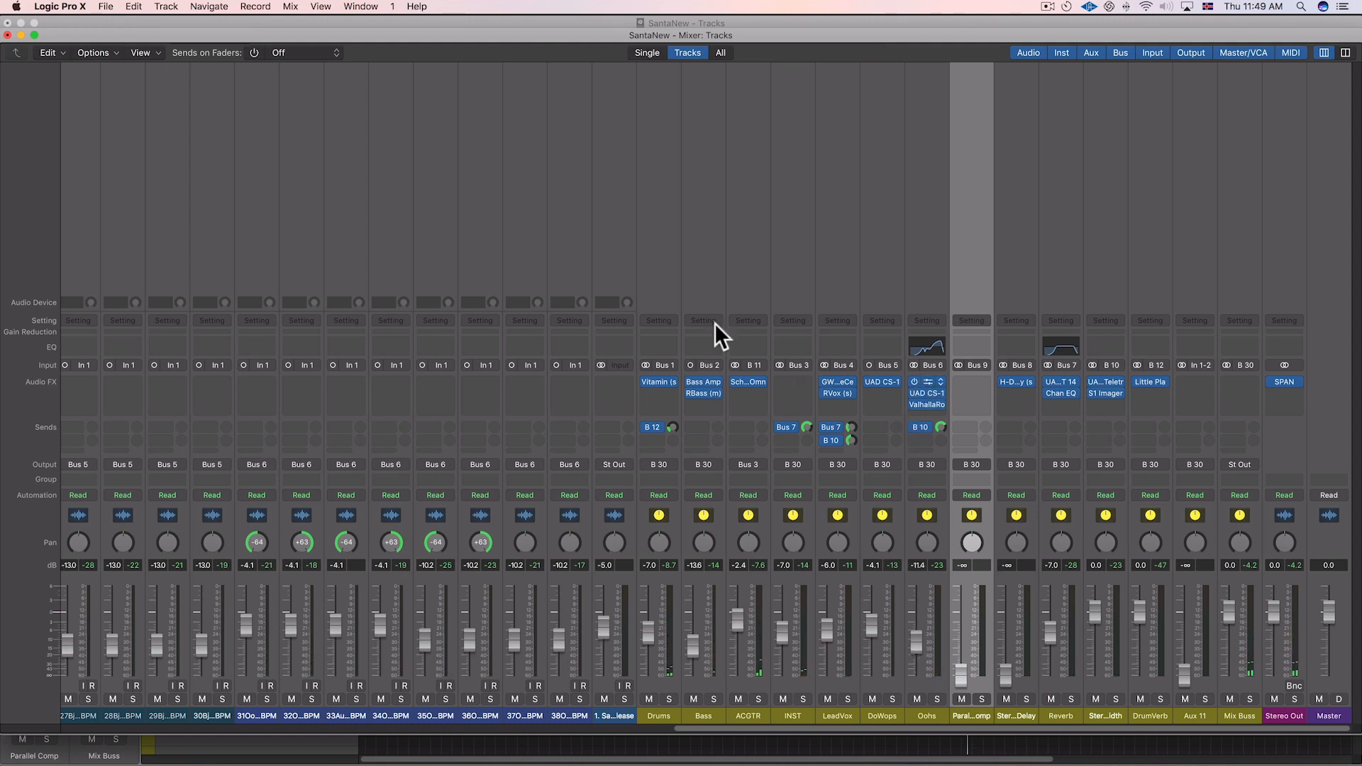
{"action": "left_click", "coordinate": [928, 381]}
{"action": "mouse_move", "coordinate": [505, 164]}
{"action": "left_mouse_down"}
{"action": "mouse_move", "coordinate": [487, 172]}
{"action": "mouse_move", "coordinate": [498, 179]}
{"action": "left_mouse_up"}
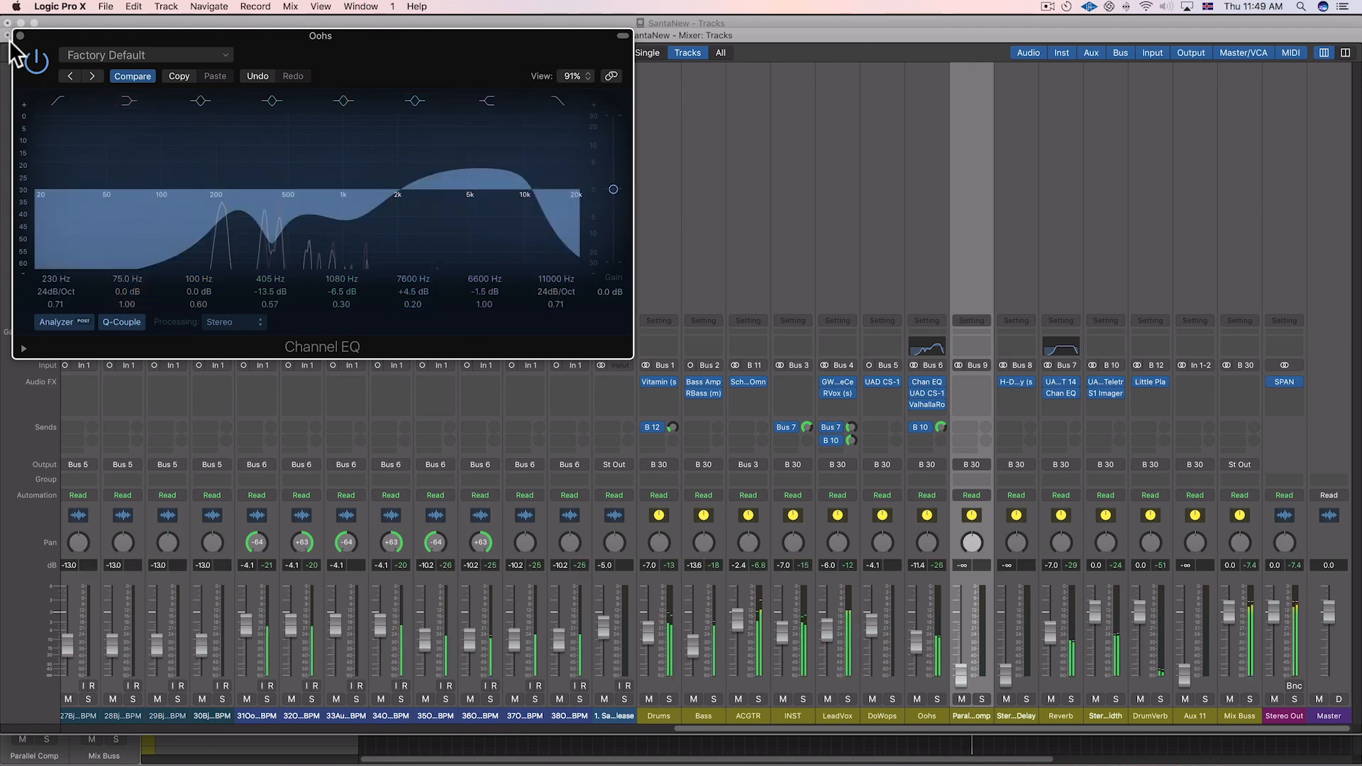
{"action": "left_click", "coordinate": [20, 35]}
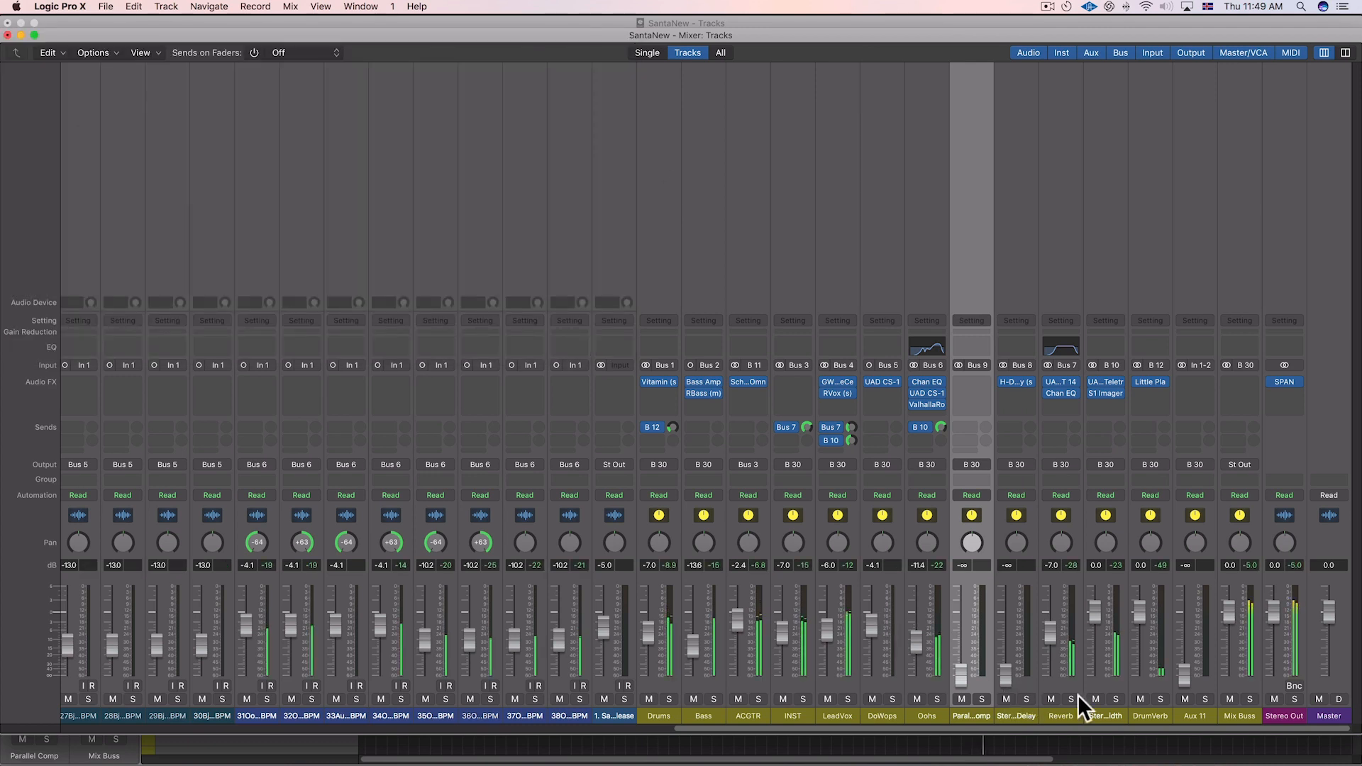
{"action": "left_click", "coordinate": [1250, 383]}
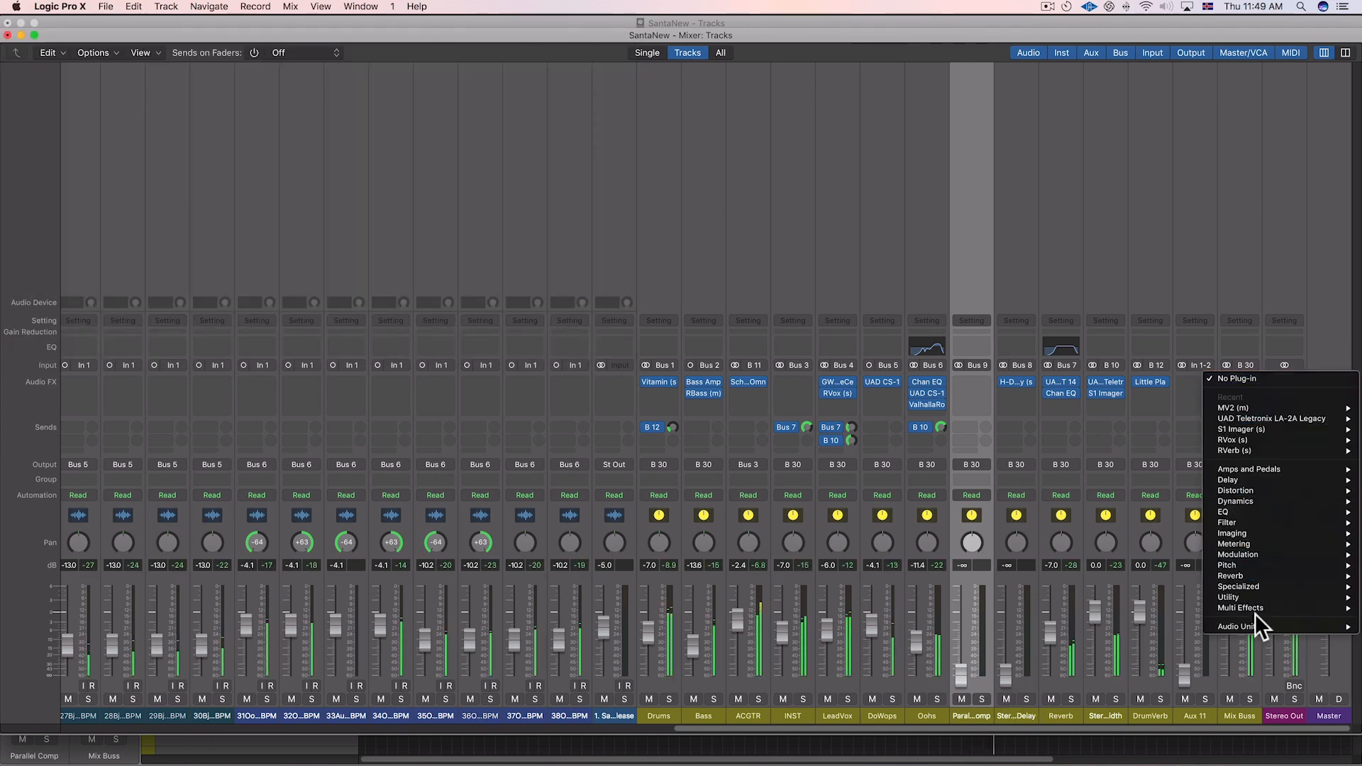
{"action": "mouse_move", "coordinate": [1233, 629]}
{"action": "mouse_move", "coordinate": [1168, 745]}
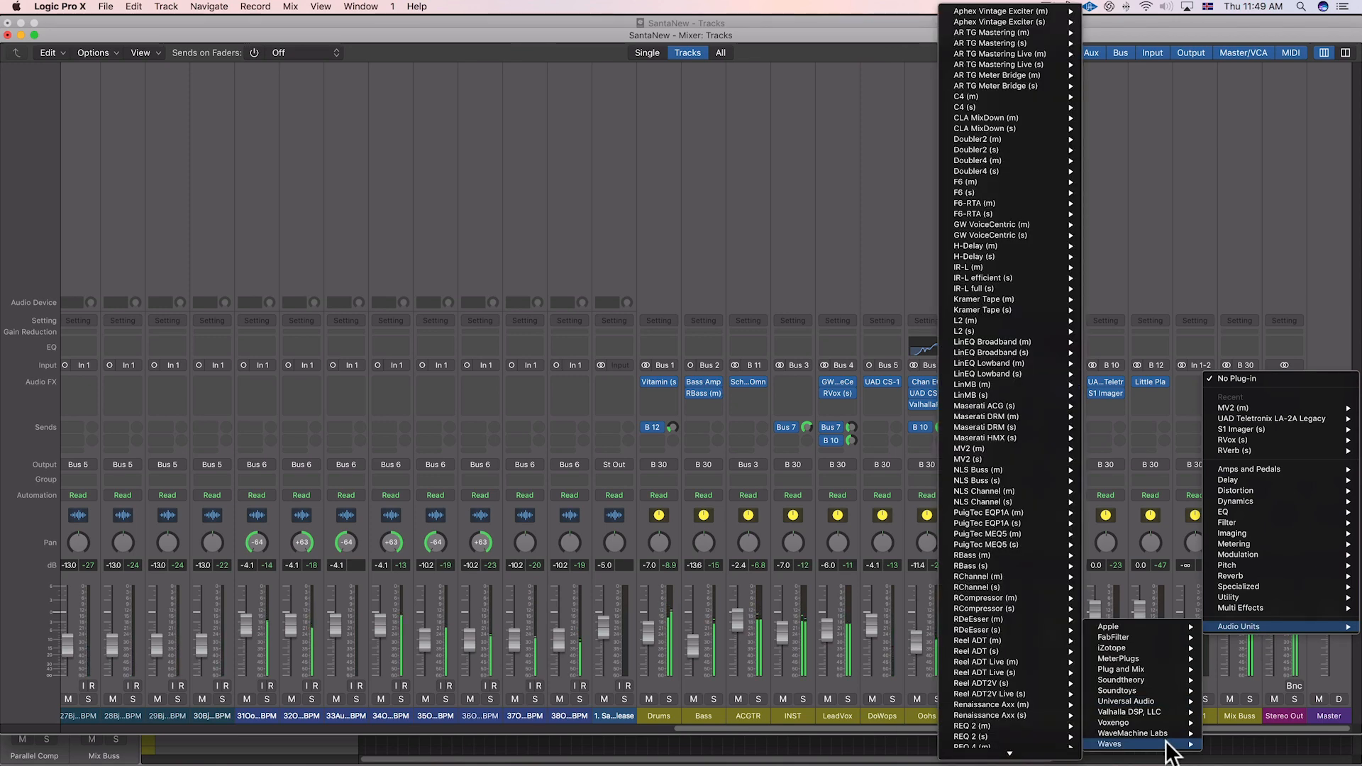
{"action": "mouse_move", "coordinate": [1170, 683]}
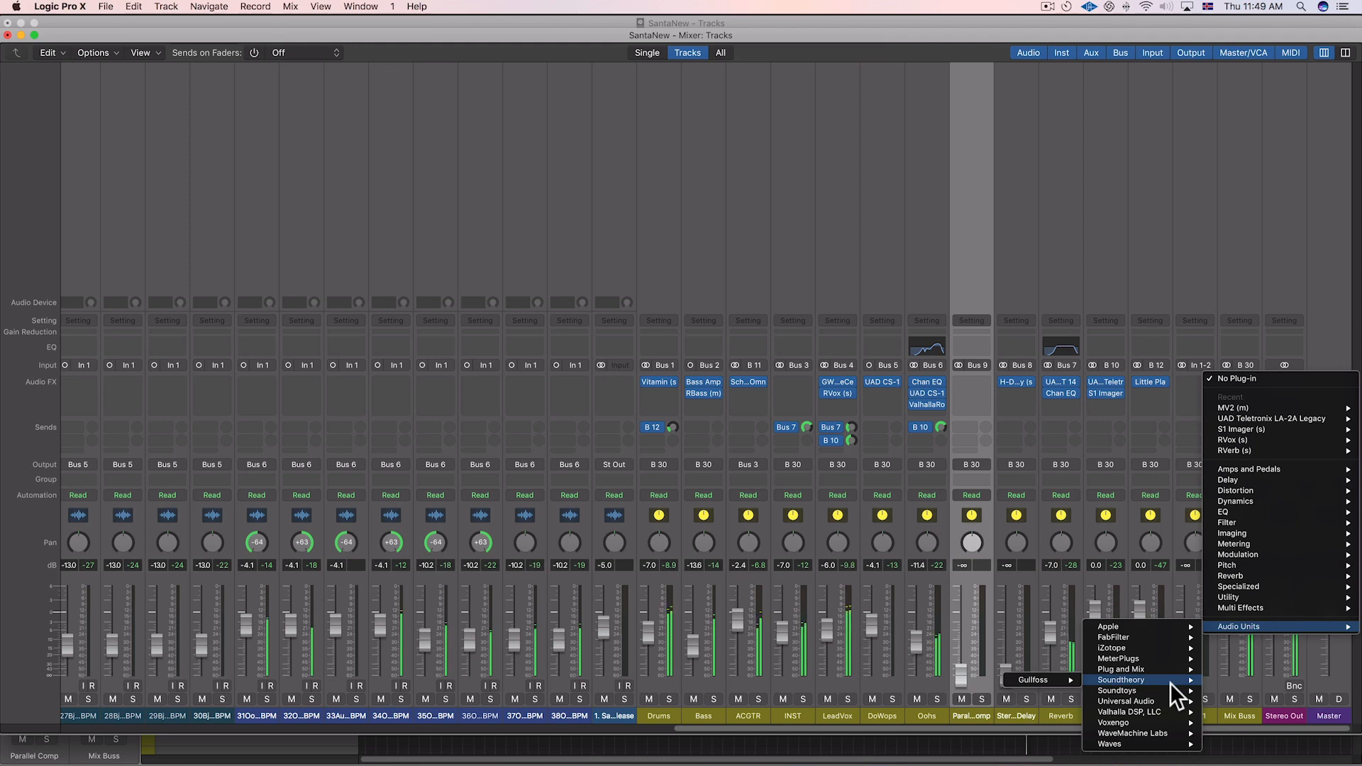
{"action": "left_click", "coordinate": [1088, 710]}
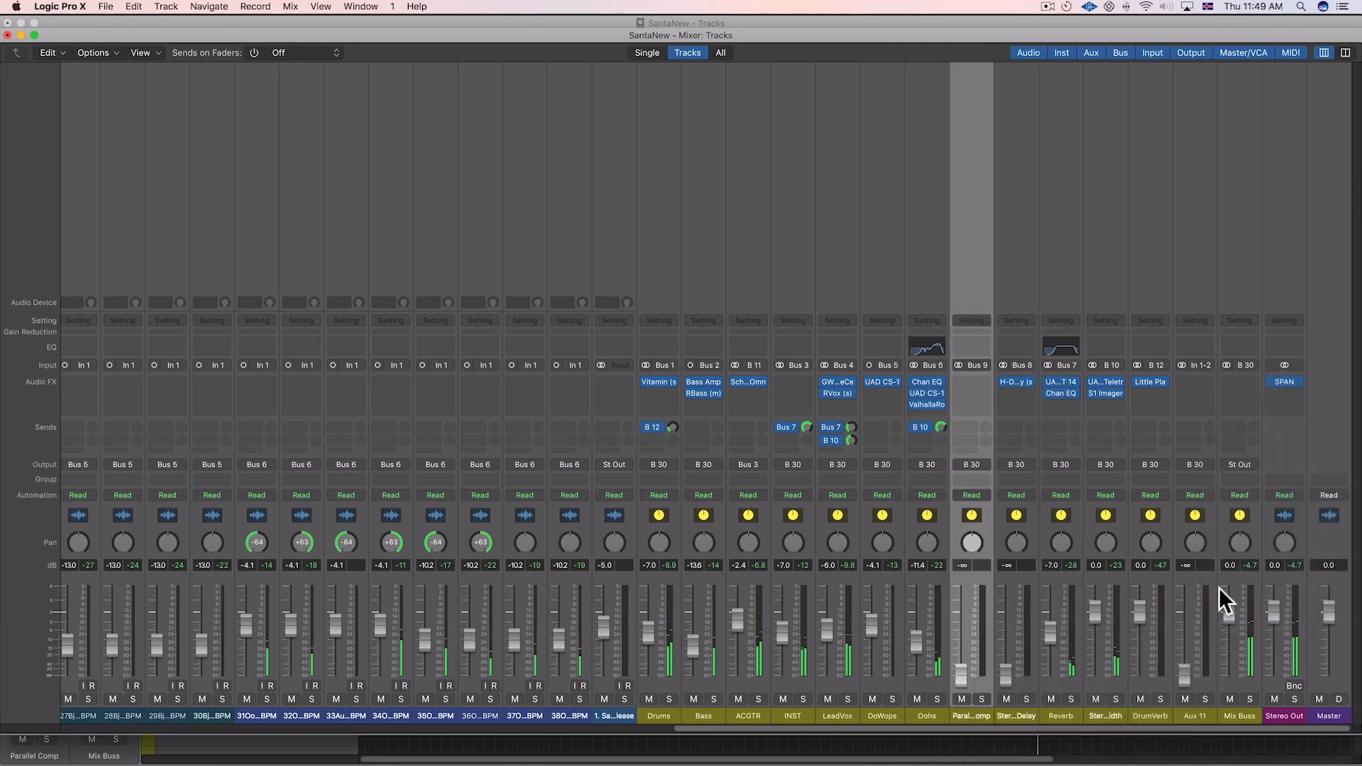
- Compare the mix from about bar 56 with the end of the SantaFinalForRelease reference track in the arrangement
{"action": "key", "text": "super+w"}
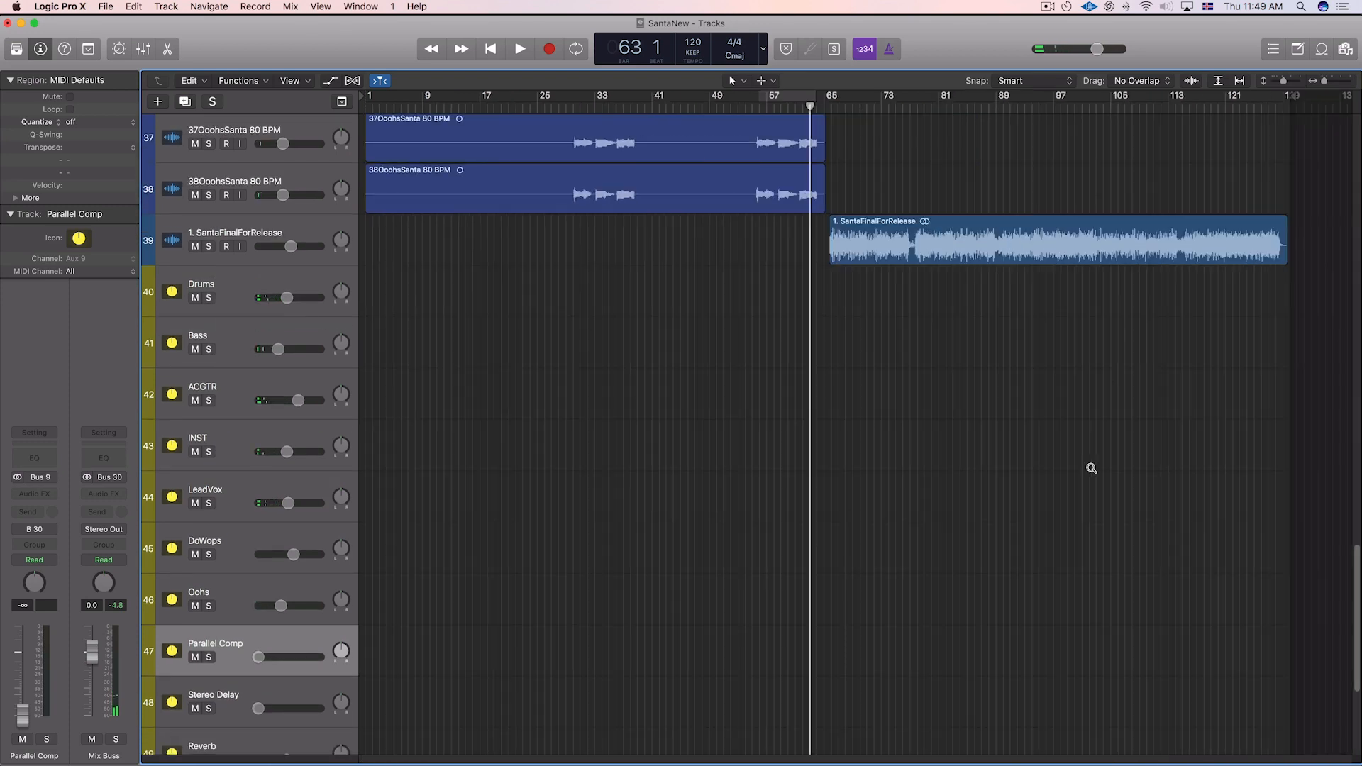
{"action": "scroll", "coordinate": [805, 546], "scroll_direction": "up", "scroll_amount": 10}
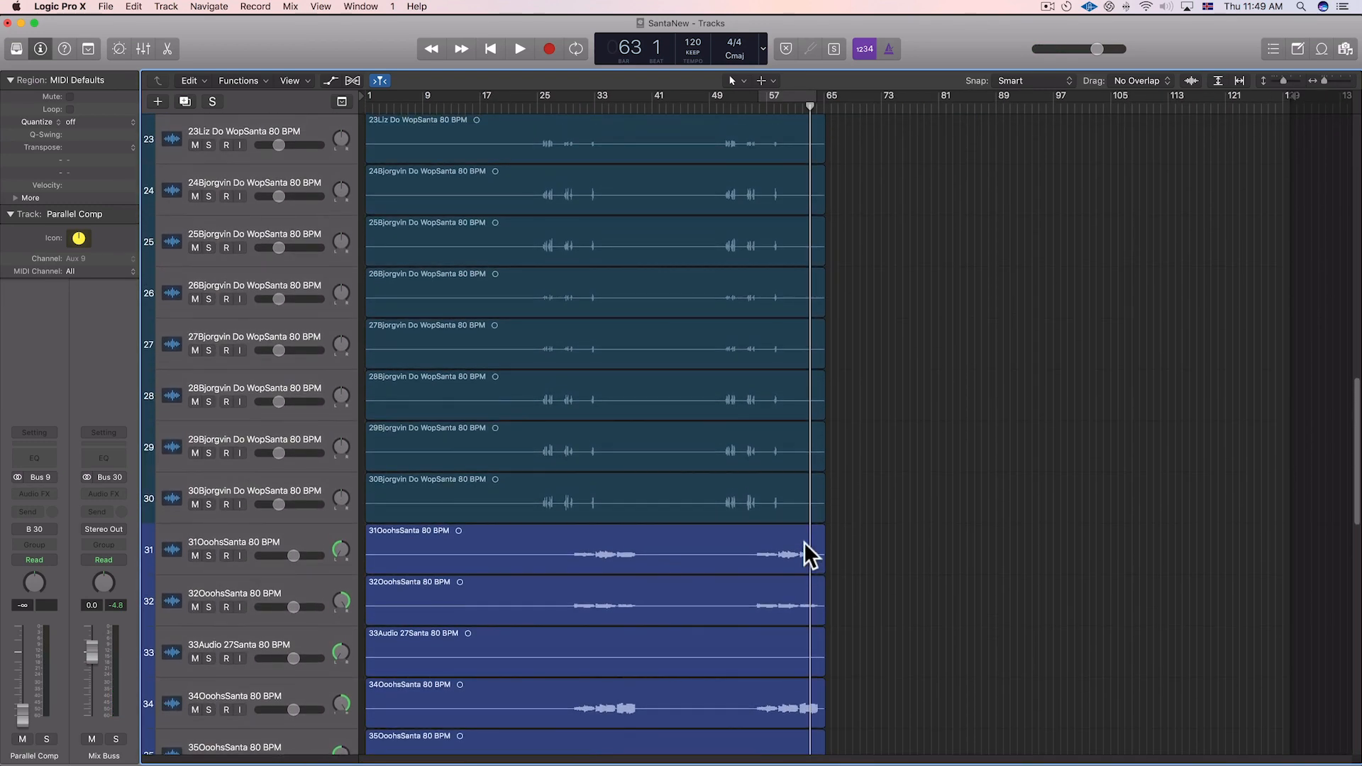
{"action": "scroll", "coordinate": [805, 545], "scroll_direction": "up", "scroll_amount": 1}
{"action": "key", "text": "super+Up"}
{"action": "key", "text": "super+Up"}
{"action": "key", "text": "super+Up"}
{"action": "key", "text": "super+Up"}
{"action": "key", "text": "super+2"}
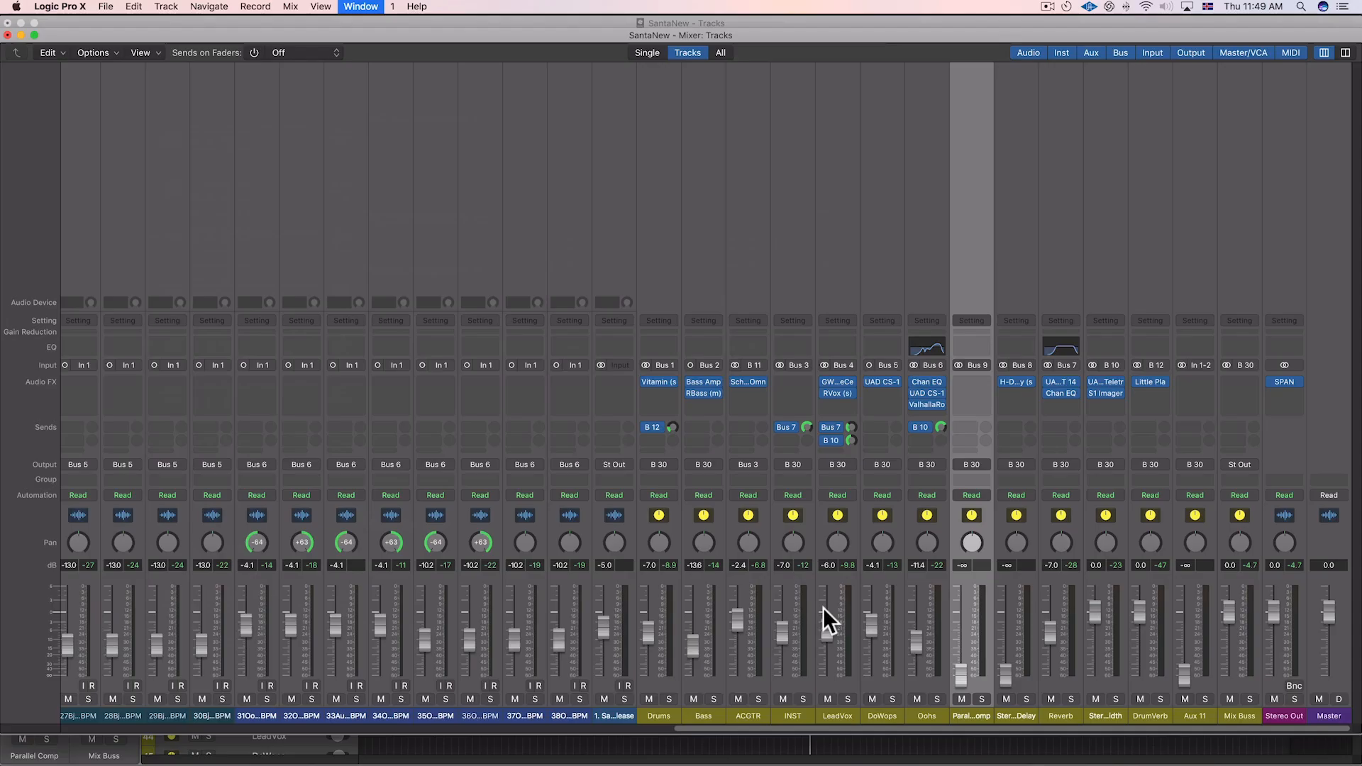
{"action": "key", "text": "super+2"}
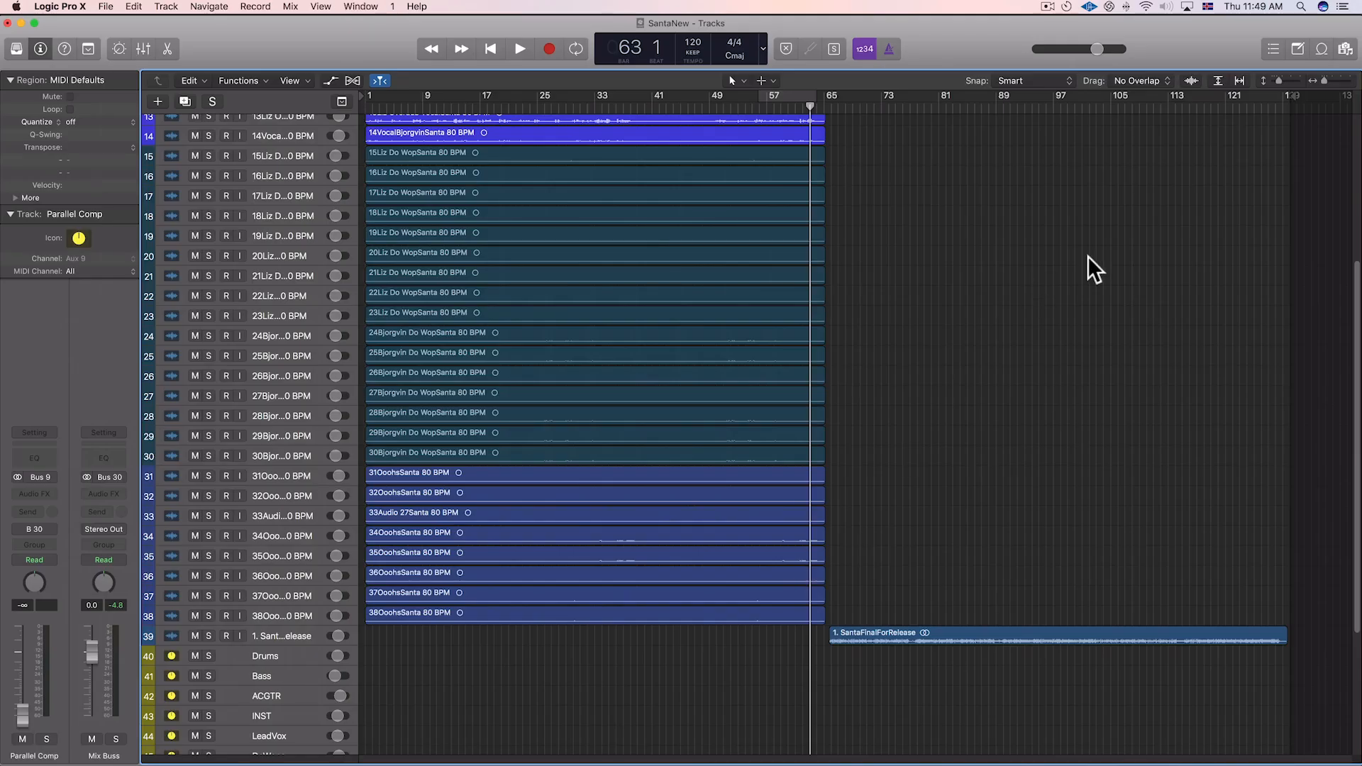
{"action": "left_click", "coordinate": [774, 108]}
{"action": "scroll", "coordinate": [825, 295], "scroll_direction": "up", "scroll_amount": 1}
{"action": "key", "text": "super+Down"}
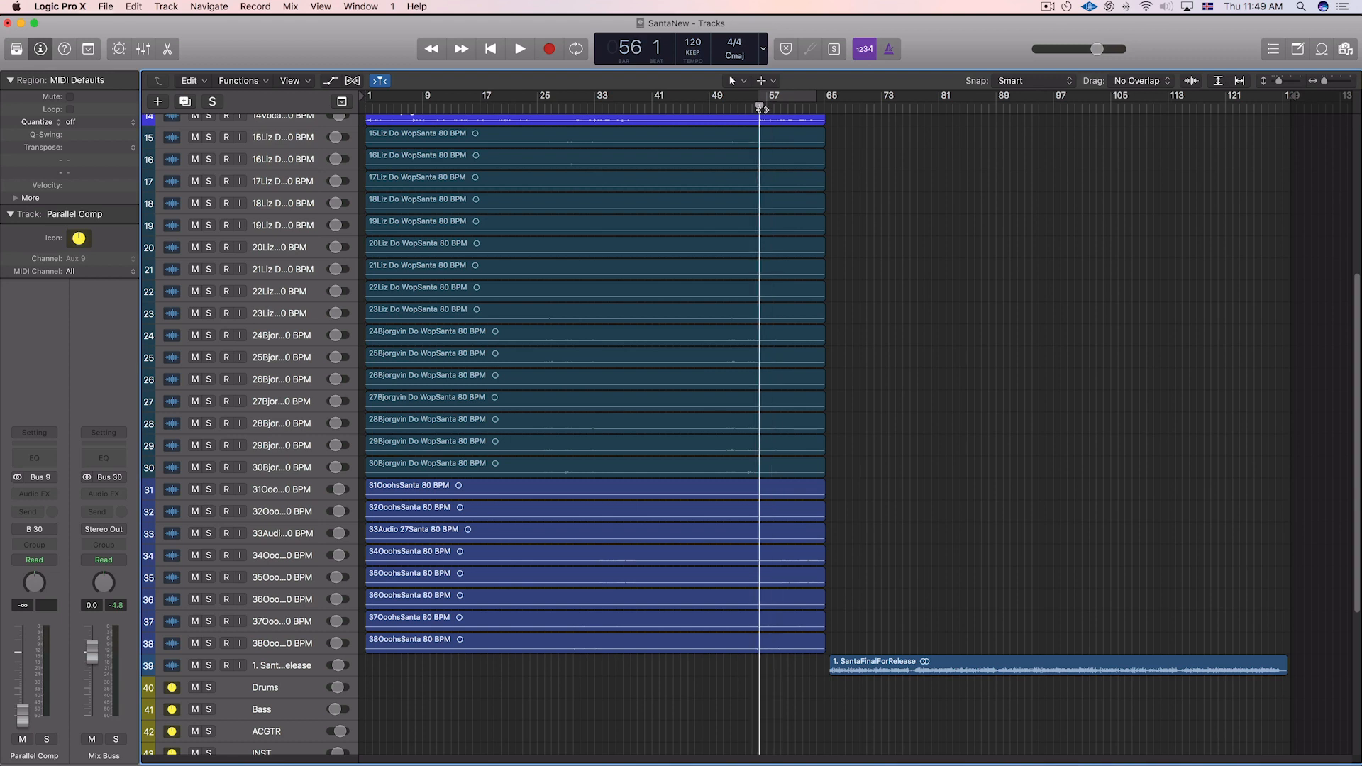
{"action": "left_click", "coordinate": [1234, 108]}
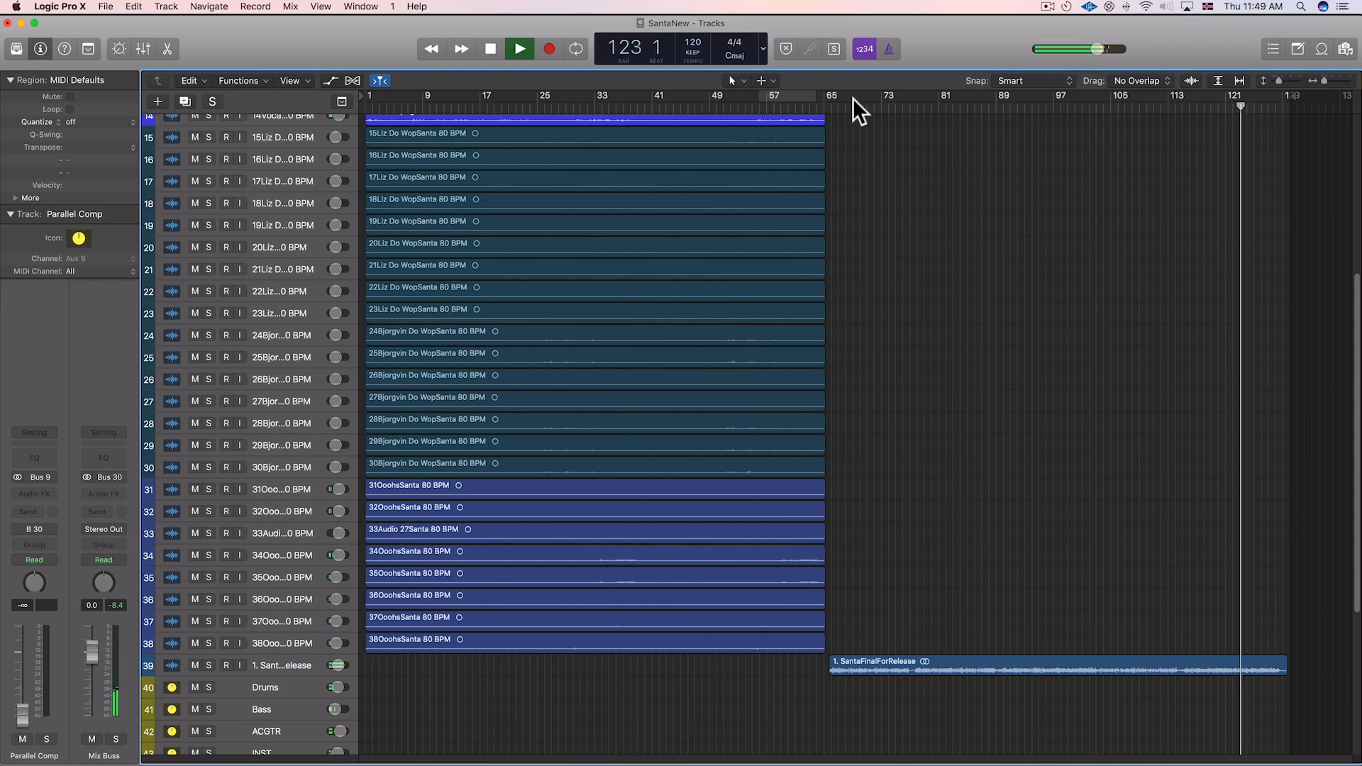
{"action": "left_click", "coordinate": [774, 106]}
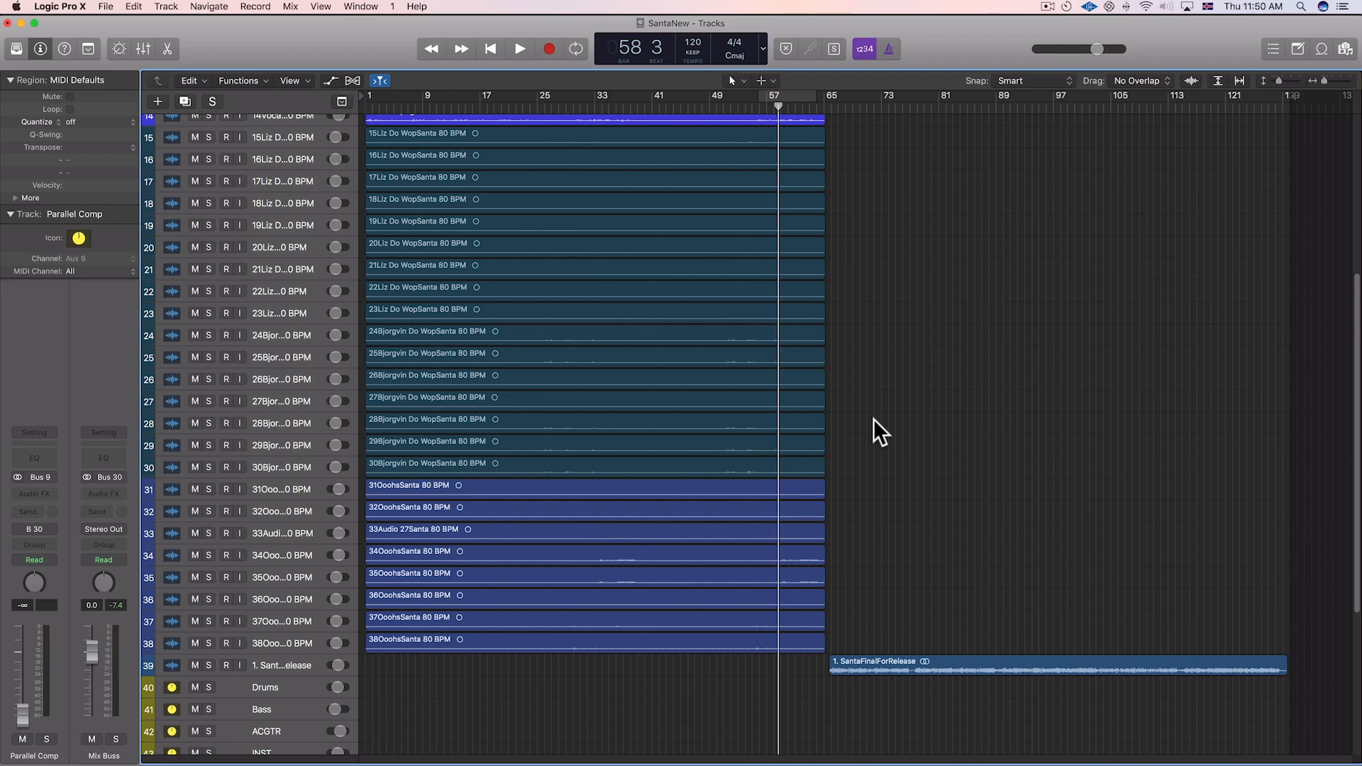
- Insert the stereo MeterPlugs Dynameter after SPAN on the Stereo Out channel and start playback
{"action": "key", "text": "x"}
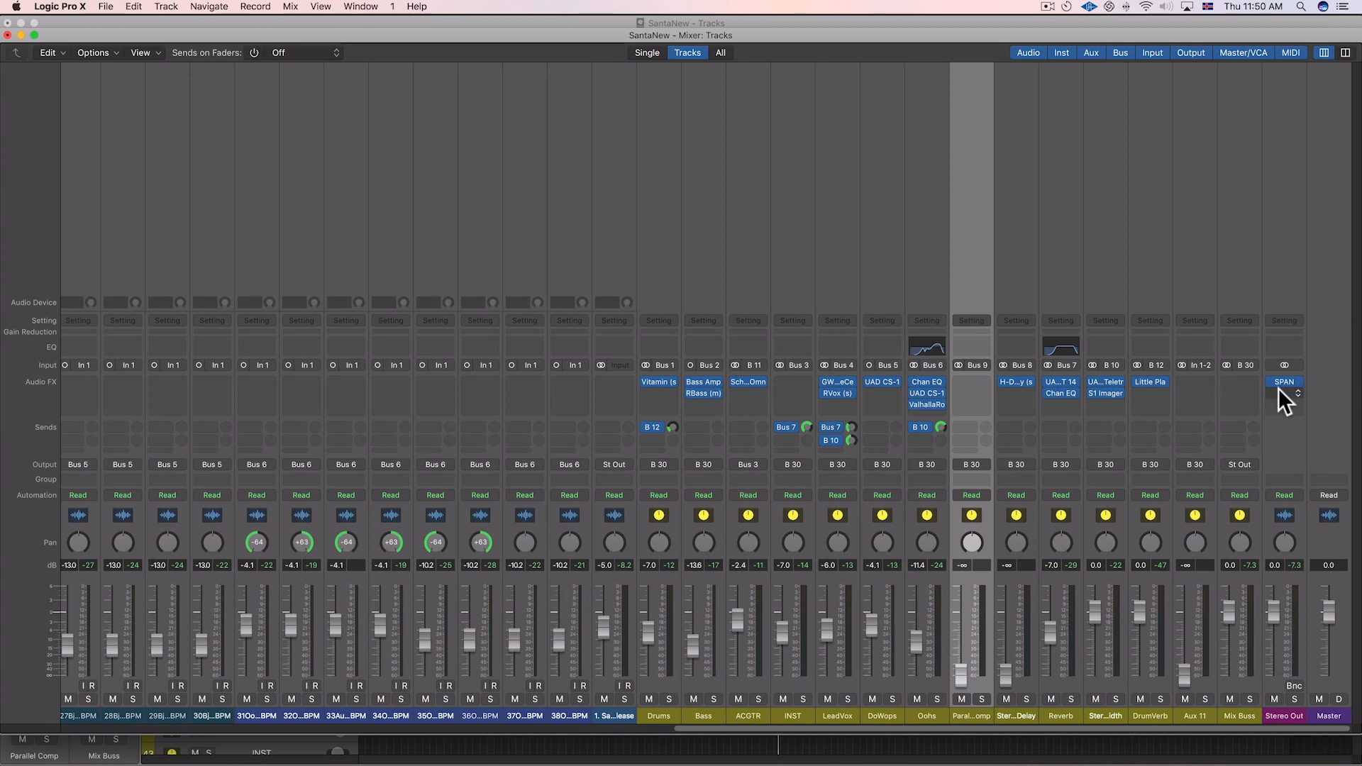
{"action": "left_click", "coordinate": [1279, 389]}
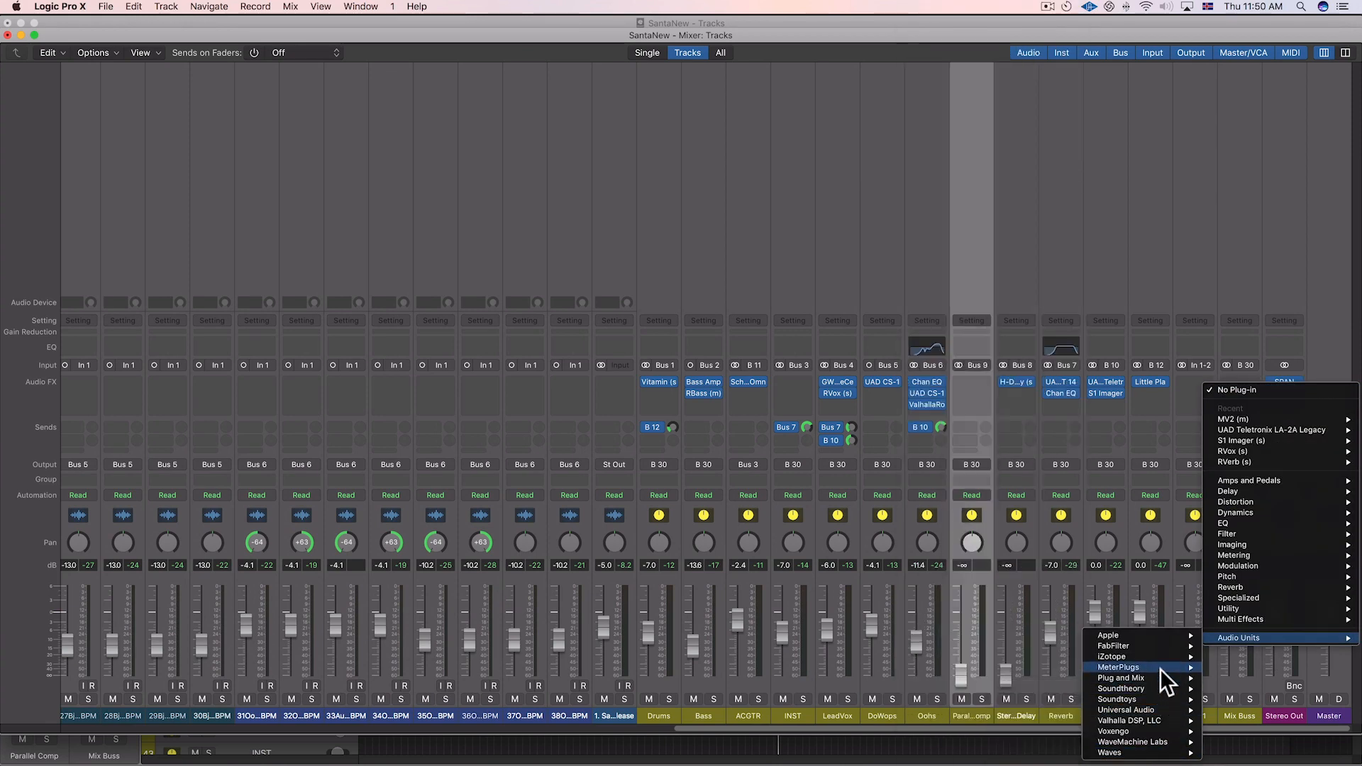
{"action": "mouse_move", "coordinate": [1156, 676]}
{"action": "mouse_move", "coordinate": [1028, 666]}
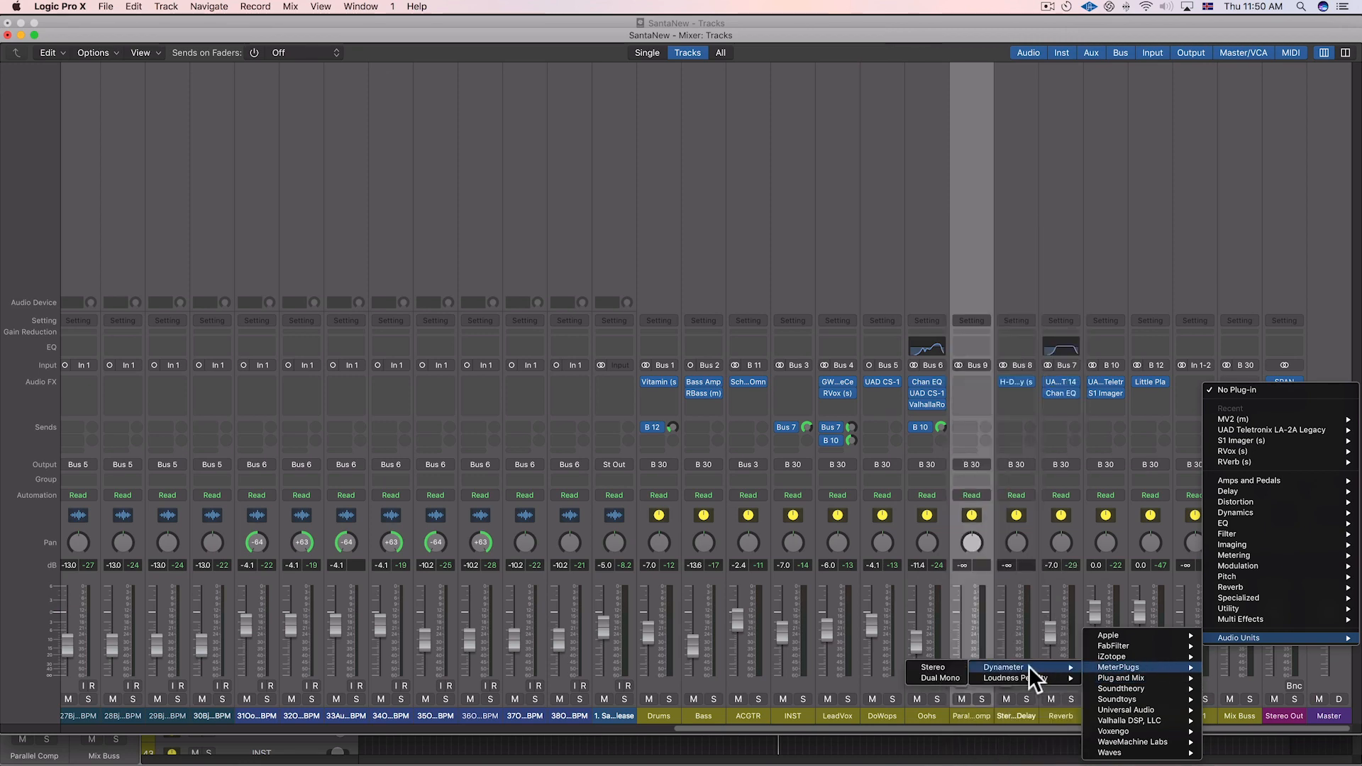
{"action": "left_click", "coordinate": [948, 669]}
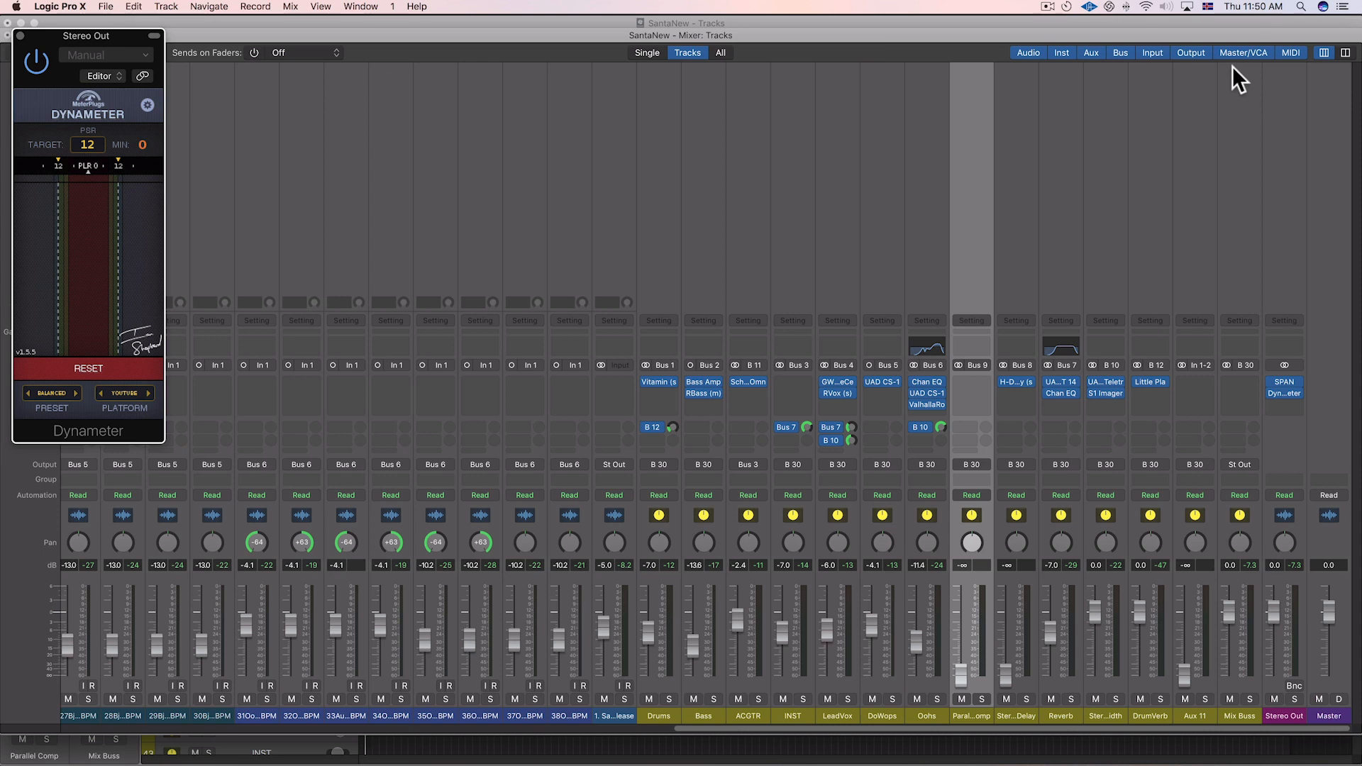
{"action": "key", "text": "space"}
- Insert the stereo version of iZotope Neutron Elements on the Mix Buss channel
{"action": "left_click", "coordinate": [1241, 380]}
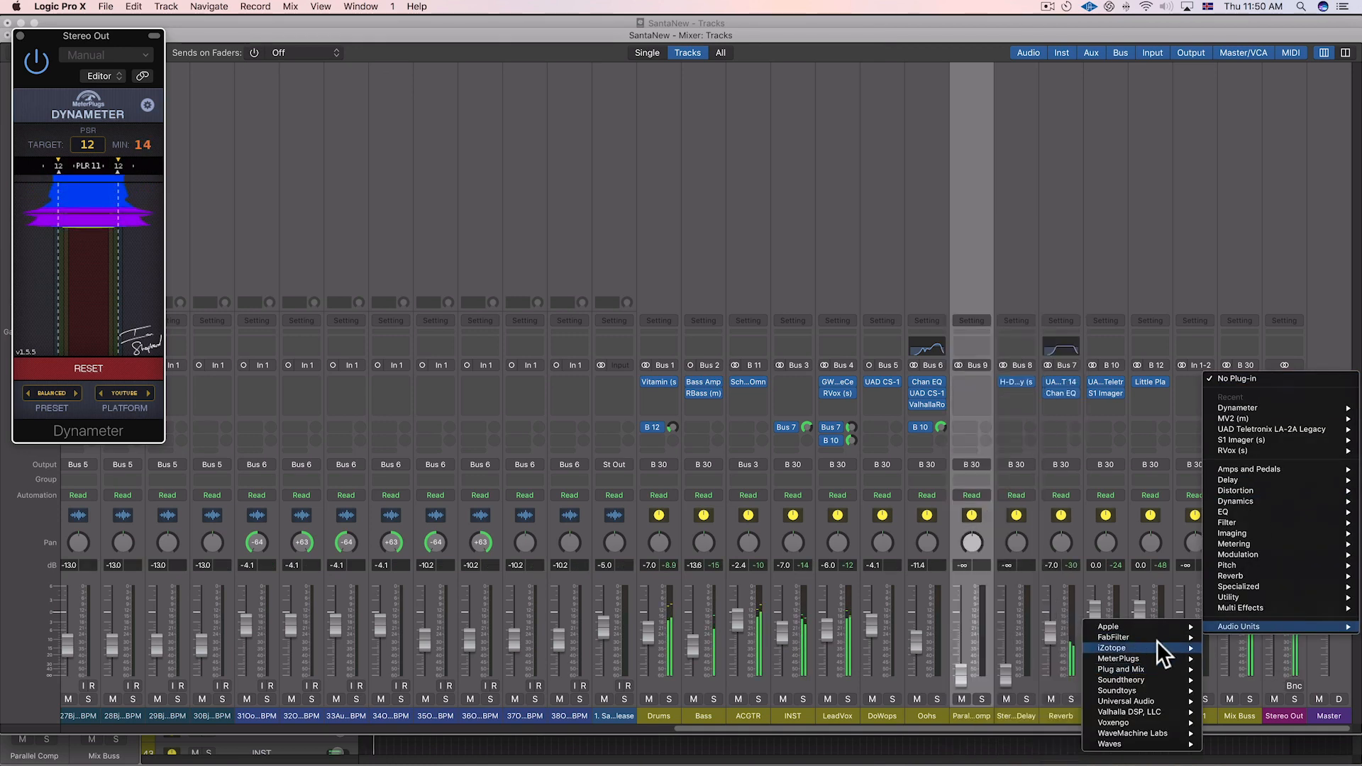
{"action": "mouse_move", "coordinate": [1151, 647]}
{"action": "mouse_move", "coordinate": [1033, 650]}
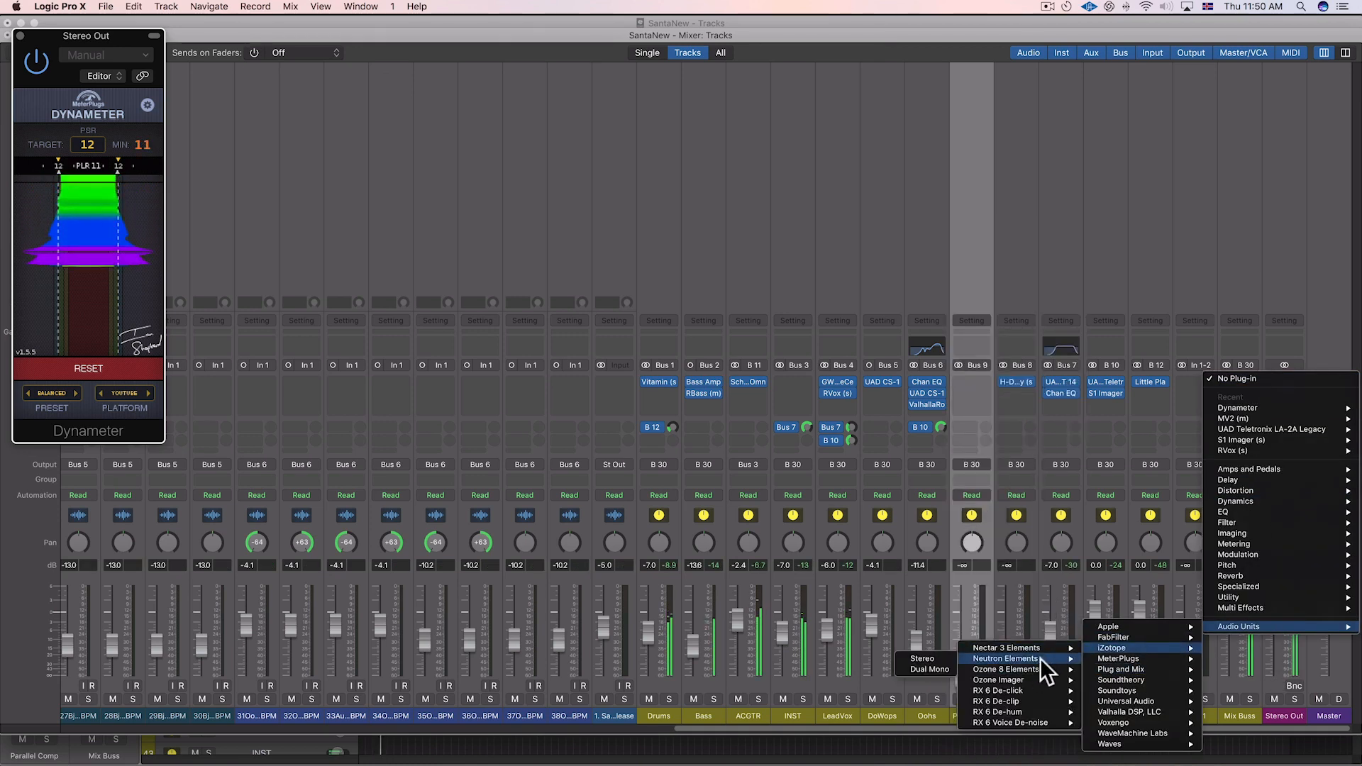
{"action": "left_click", "coordinate": [904, 658]}
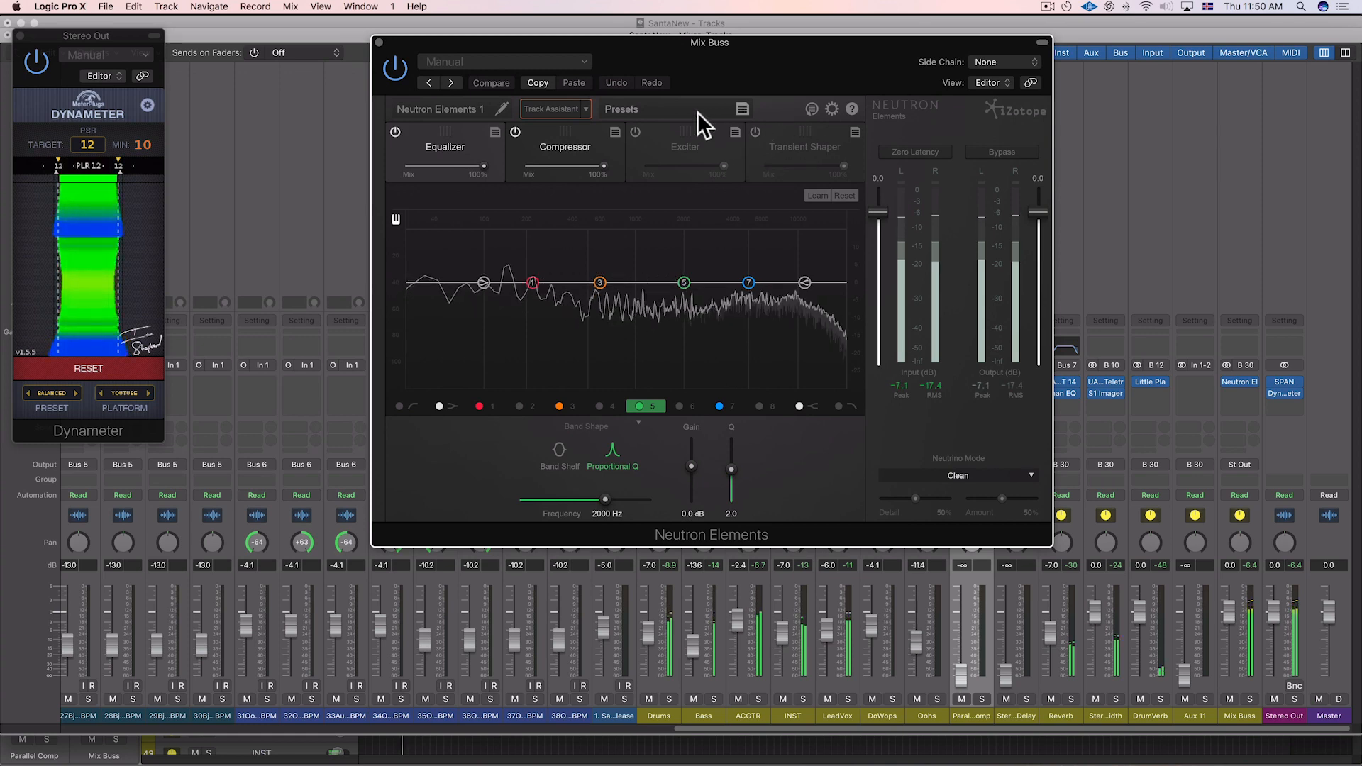
- Audition the Essential Mix Bus and Gentle and Clear global presets in Neutron Elements, settling on Basic Mix Bus
{"action": "left_click", "coordinate": [741, 110]}
{"action": "scroll", "coordinate": [803, 434], "scroll_direction": "down", "scroll_amount": 4}
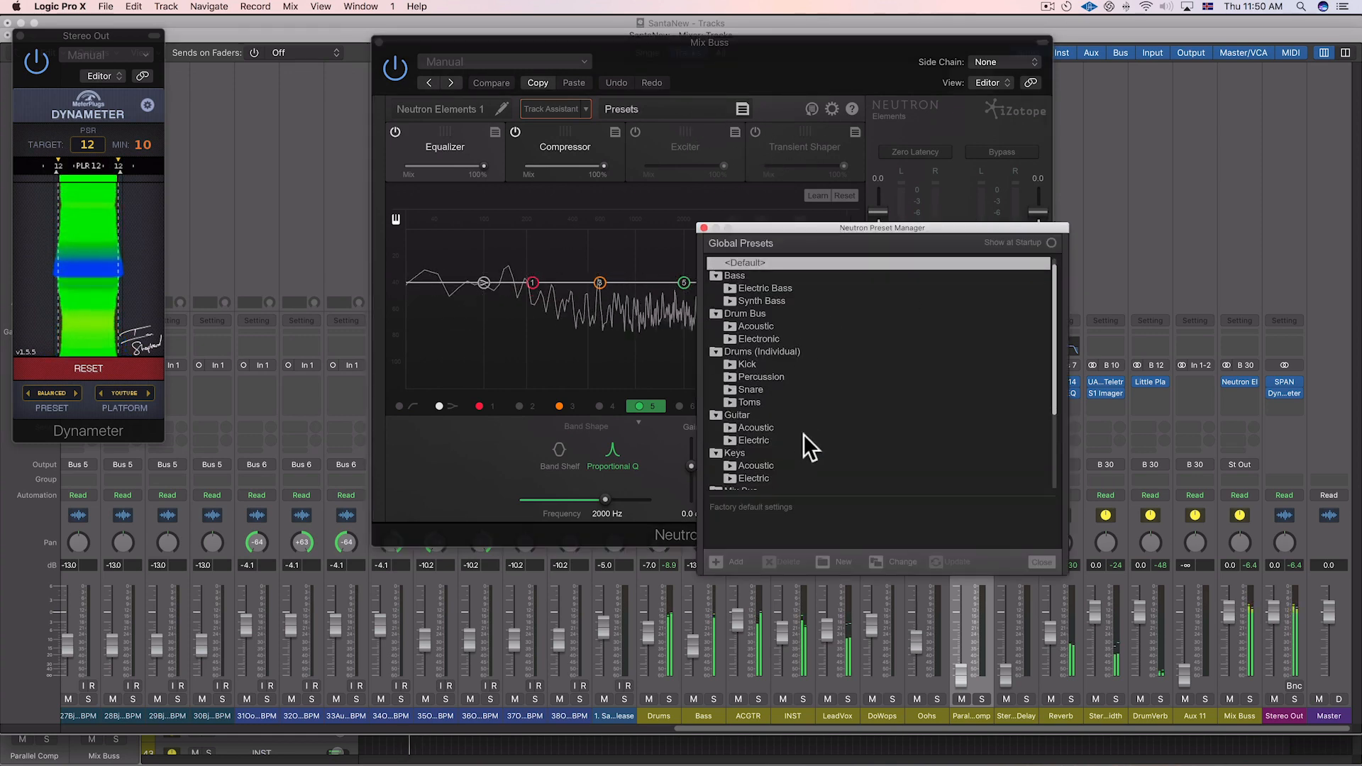
{"action": "left_click", "coordinate": [743, 414]}
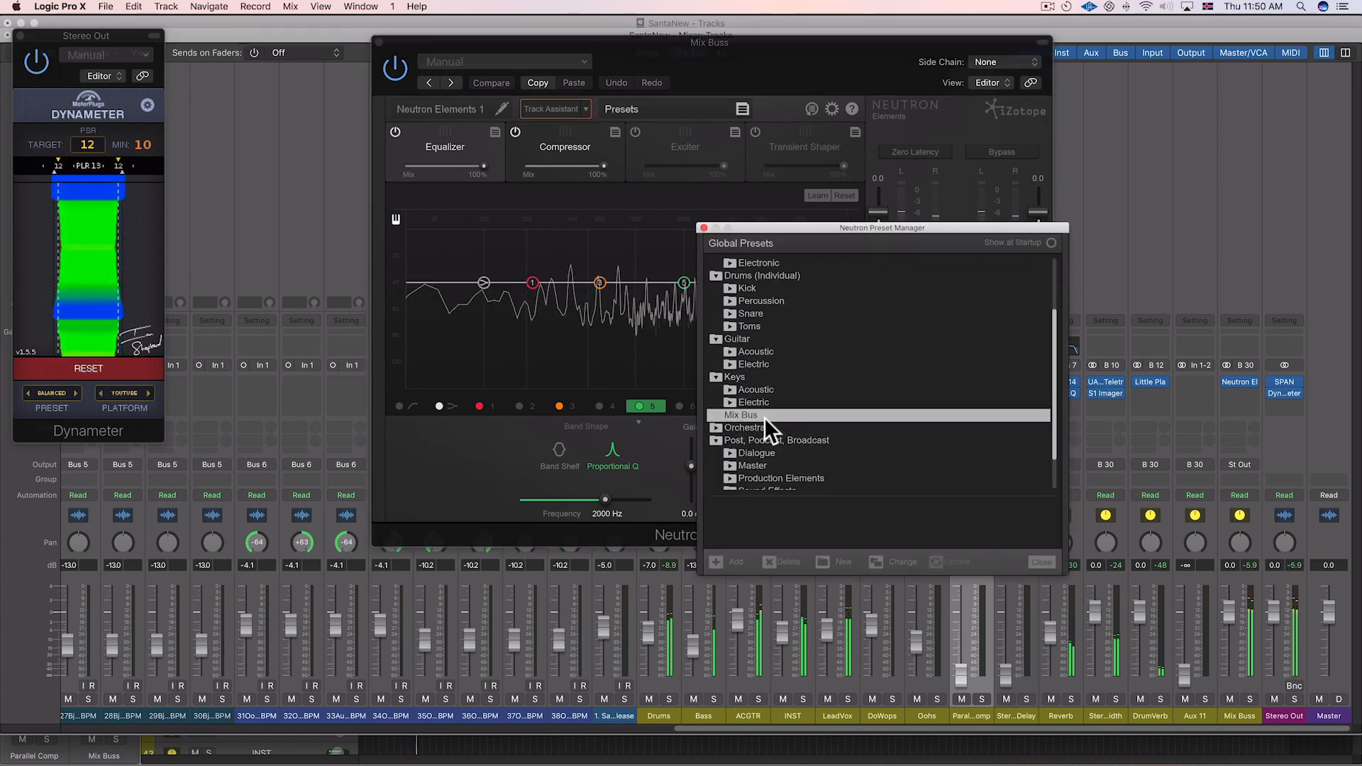
{"action": "scroll", "coordinate": [837, 418], "scroll_direction": "down", "scroll_amount": 1}
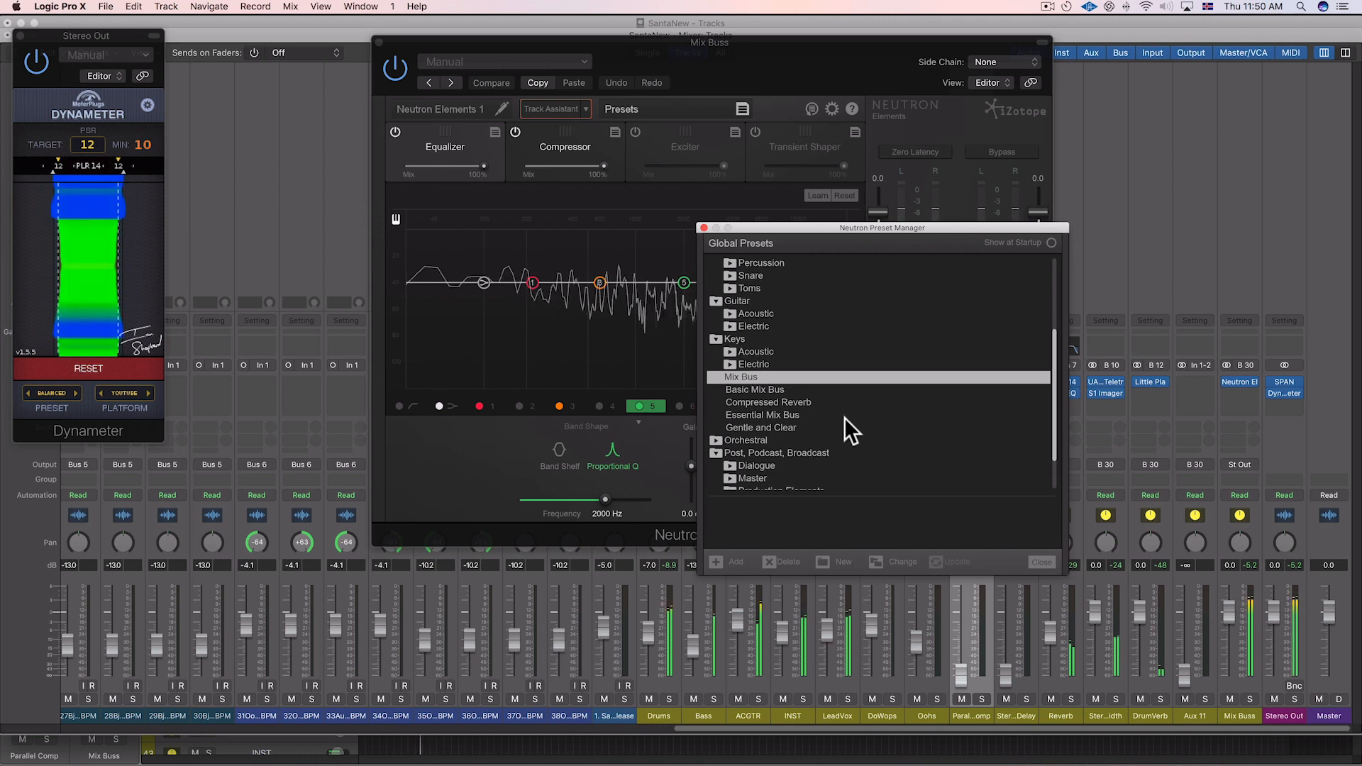
{"action": "left_click", "coordinate": [792, 416]}
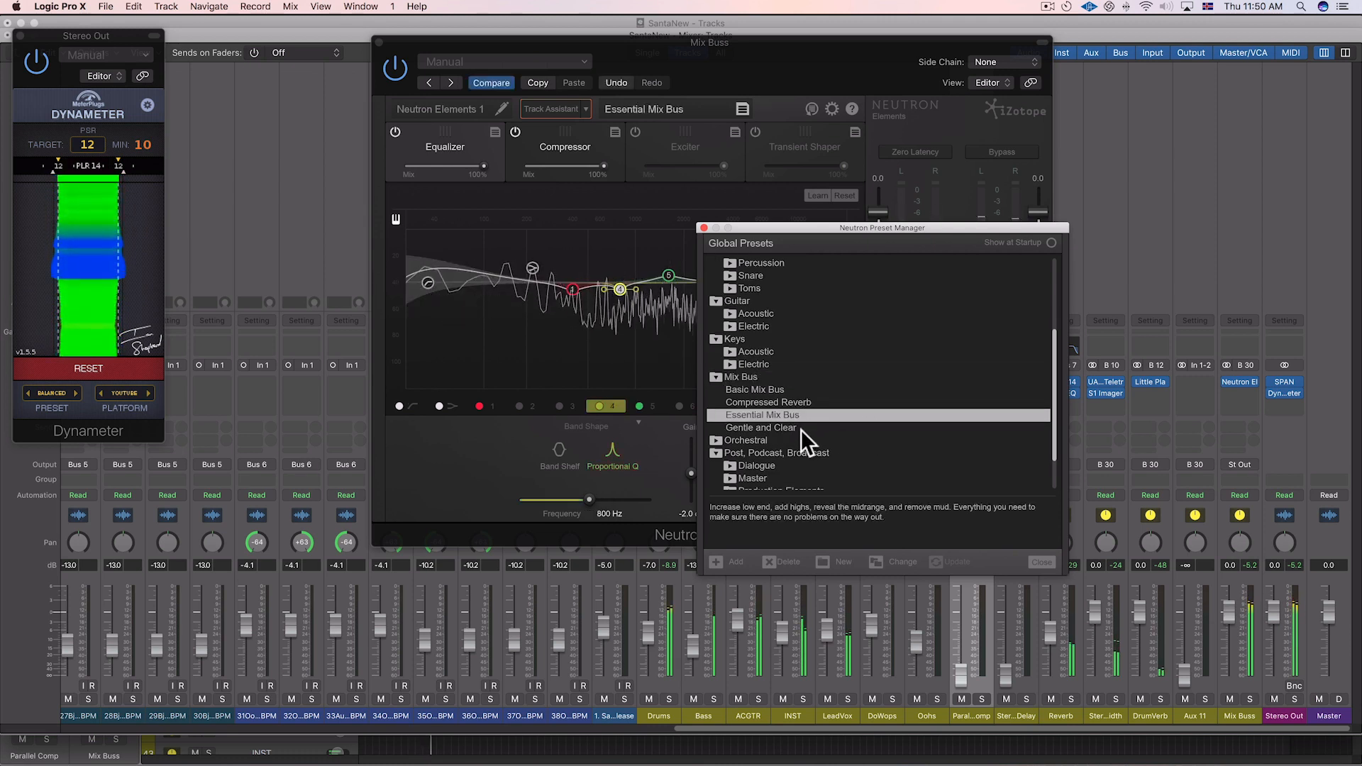
{"action": "left_click", "coordinate": [800, 428]}
{"action": "left_click", "coordinate": [764, 389]}
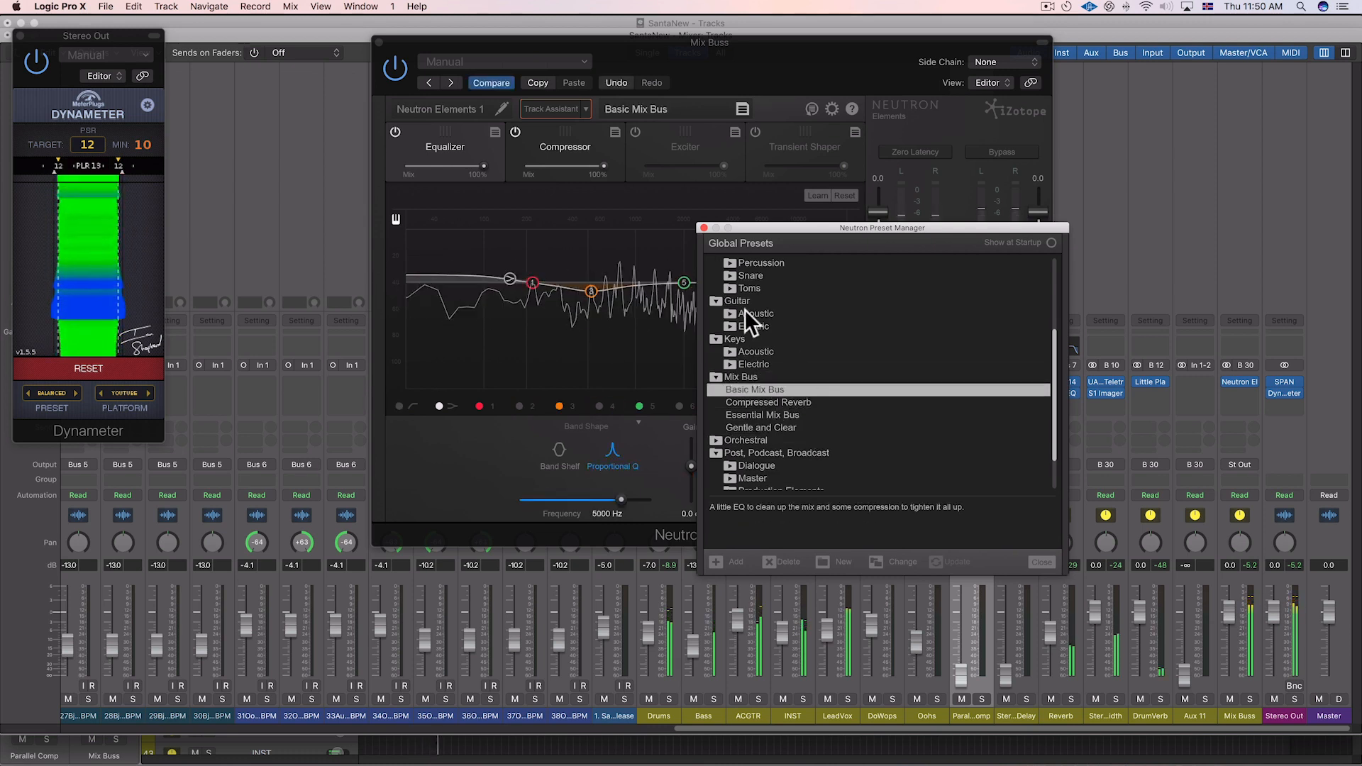
{"action": "left_click", "coordinate": [704, 228]}
- Run Neutron's Track Assistant on the Mix Buss and show SPAN from the Stereo Out beside the Neutron Elements window
{"action": "left_click", "coordinate": [557, 108]}
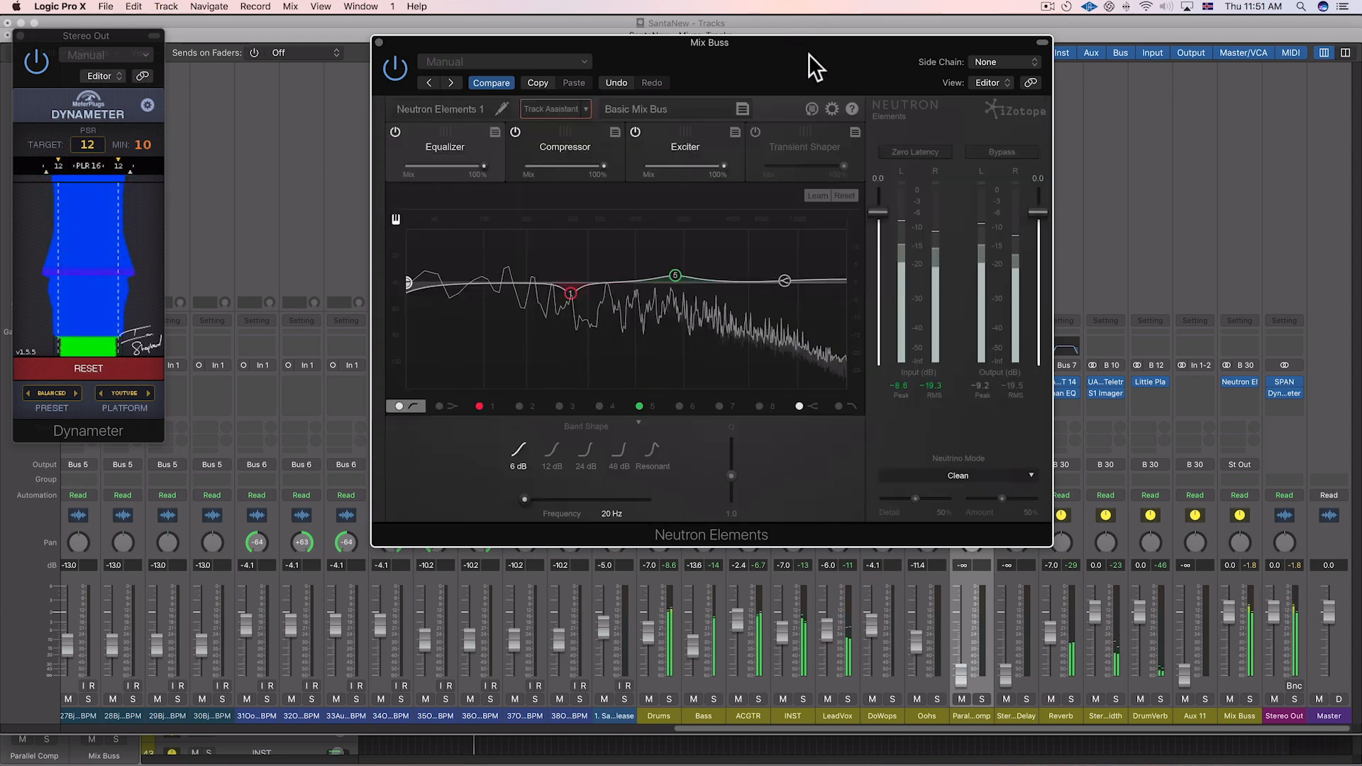
{"action": "left_click_drag", "start_coordinate": [835, 56], "coordinate": [951, 55]}
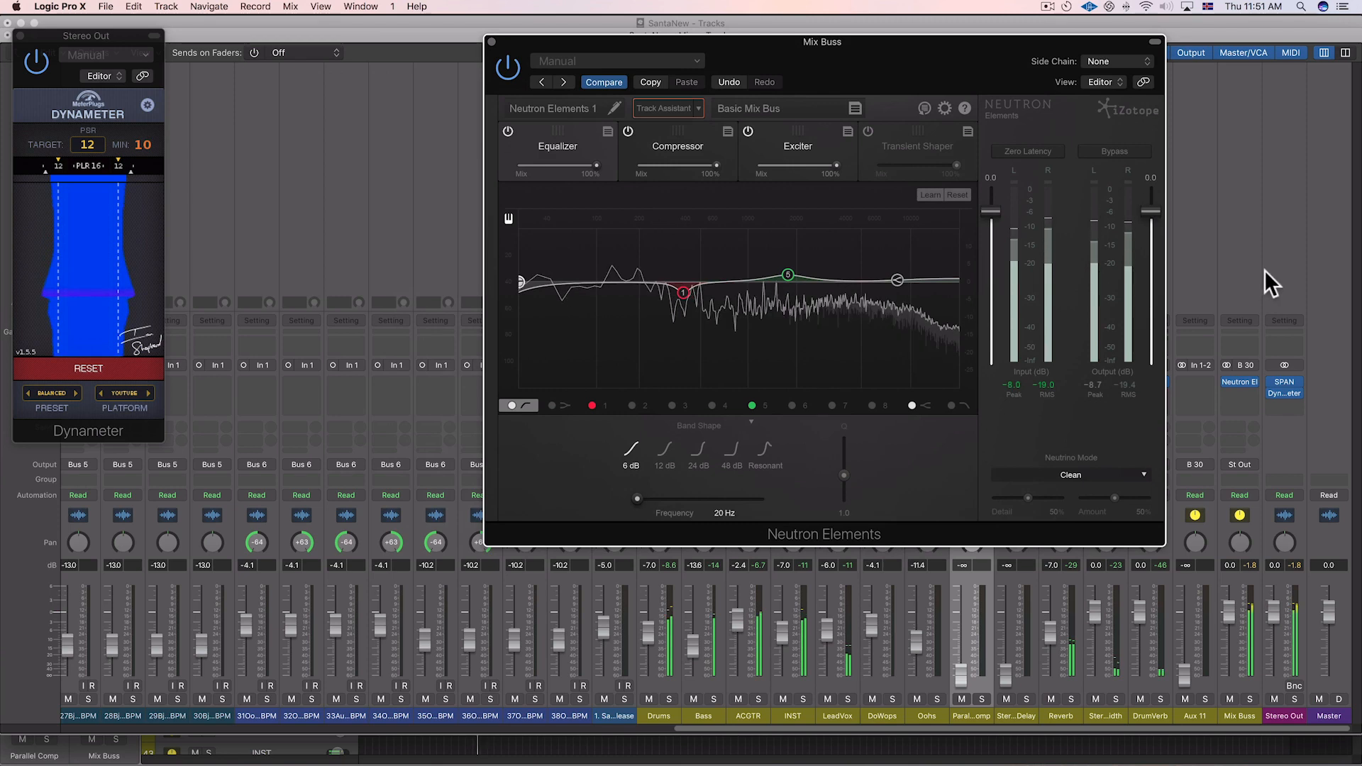
{"action": "left_click", "coordinate": [1286, 387]}
{"action": "left_click_drag", "start_coordinate": [897, 287], "coordinate": [402, 287]}
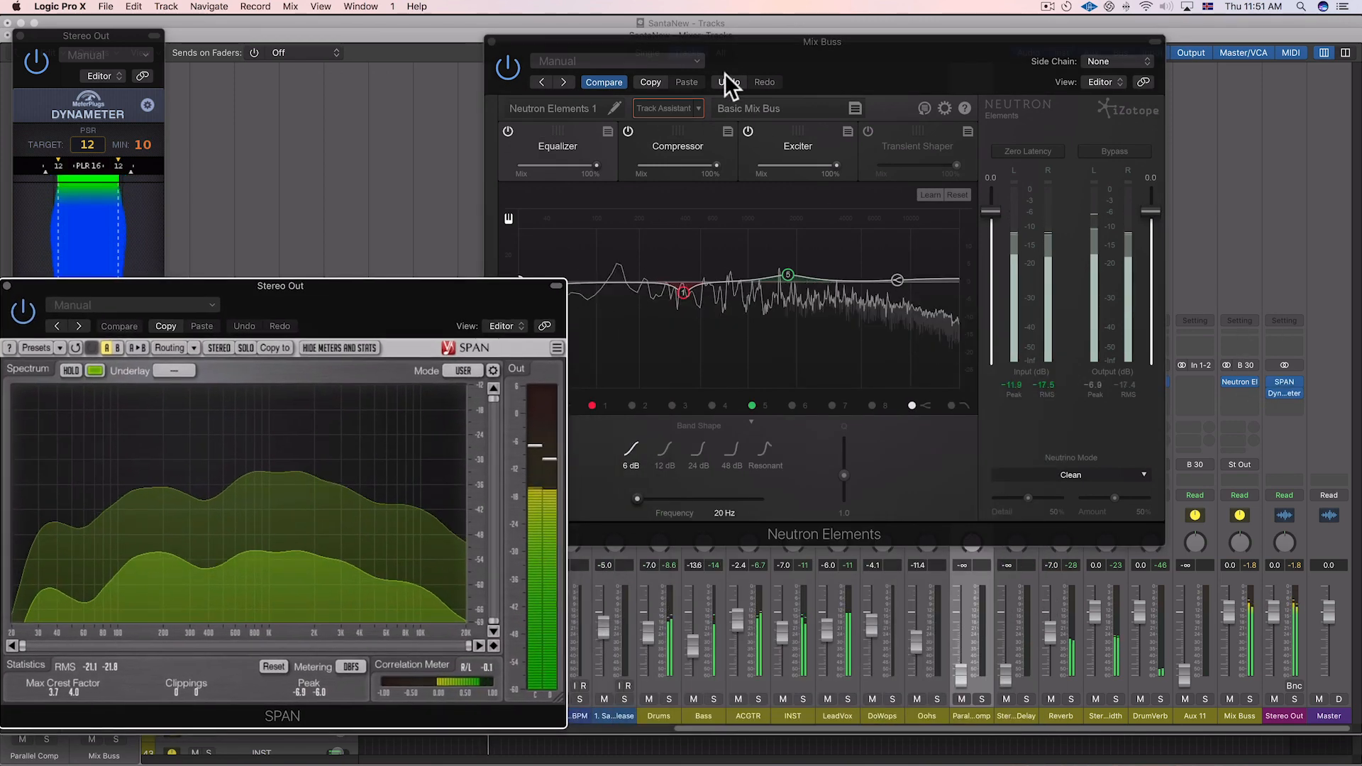
{"action": "left_click_drag", "start_coordinate": [876, 38], "coordinate": [973, 49]}
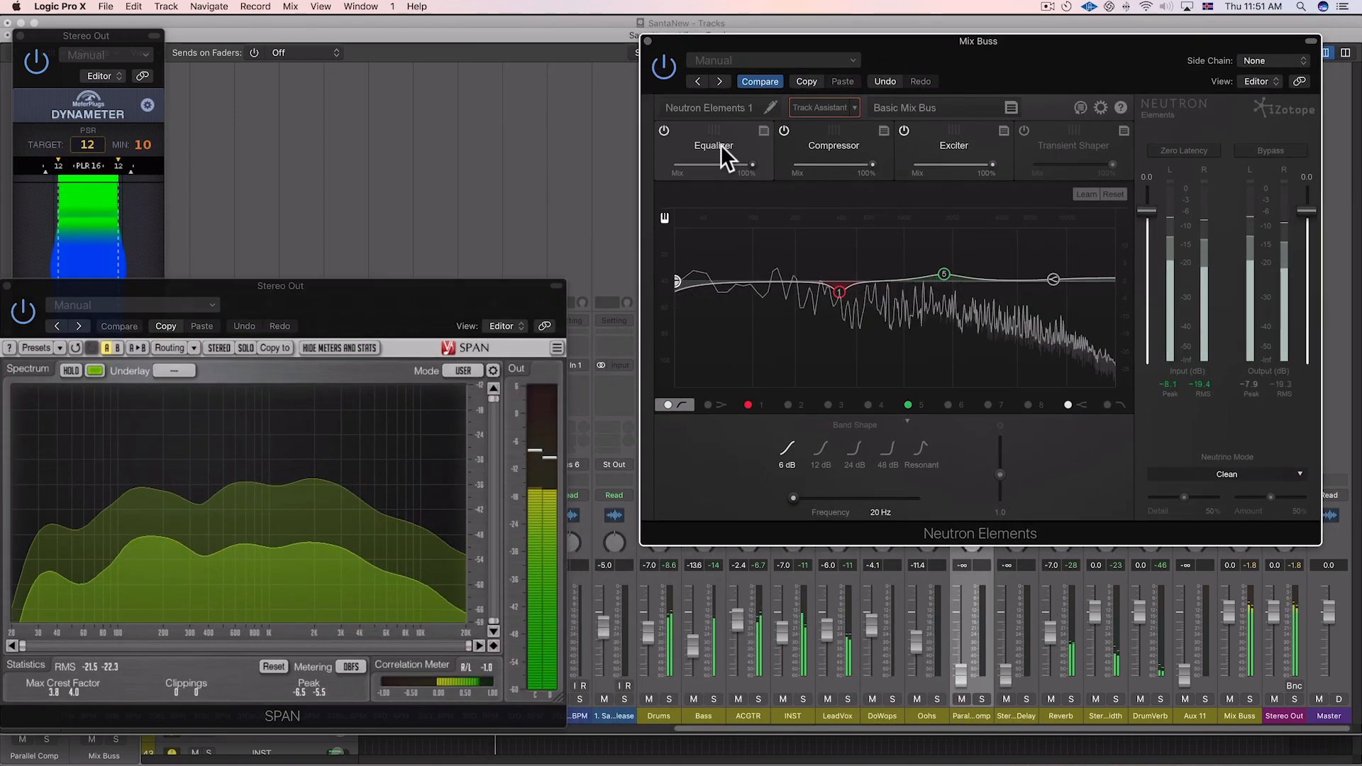
- Set the Neutron Compressor's attack to 32.9 ms and its threshold to -22.8 dB
{"action": "mouse_move", "coordinate": [675, 280]}
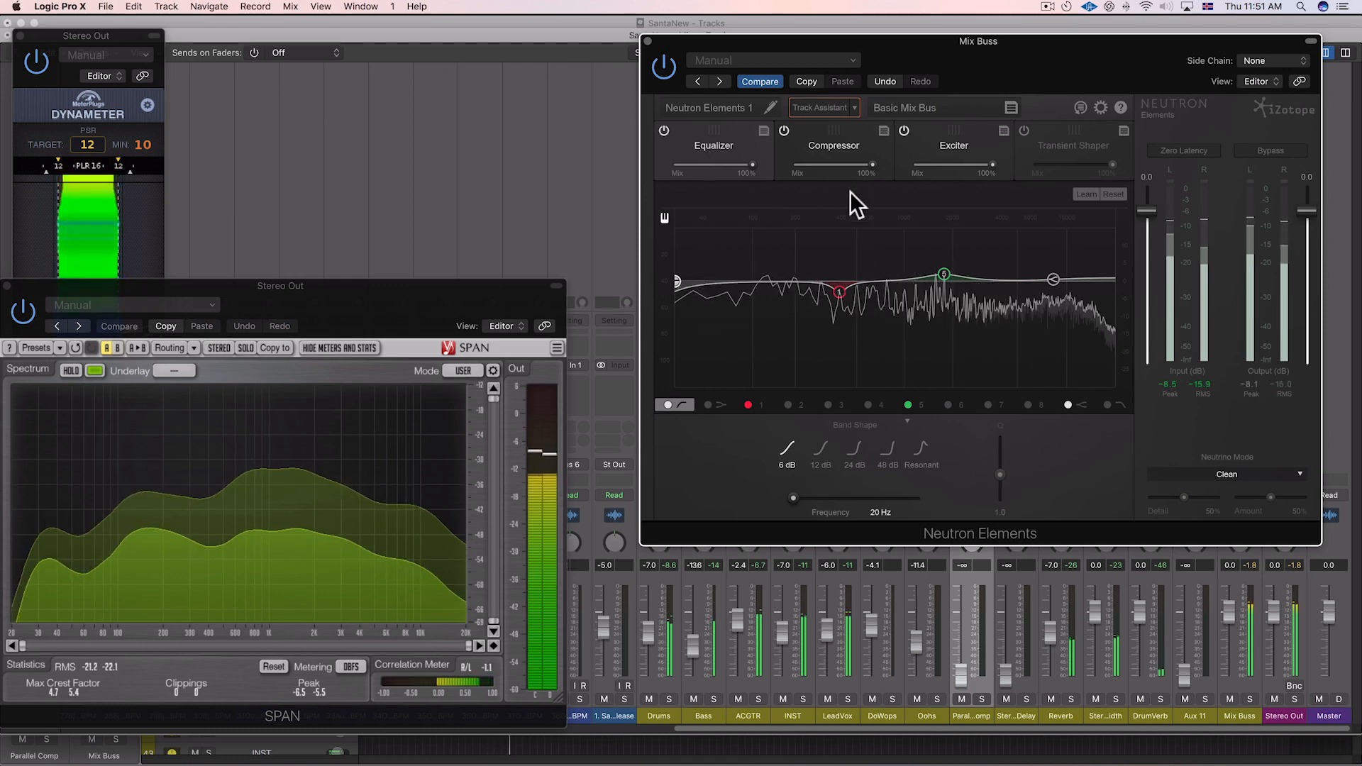
{"action": "left_click", "coordinate": [836, 148]}
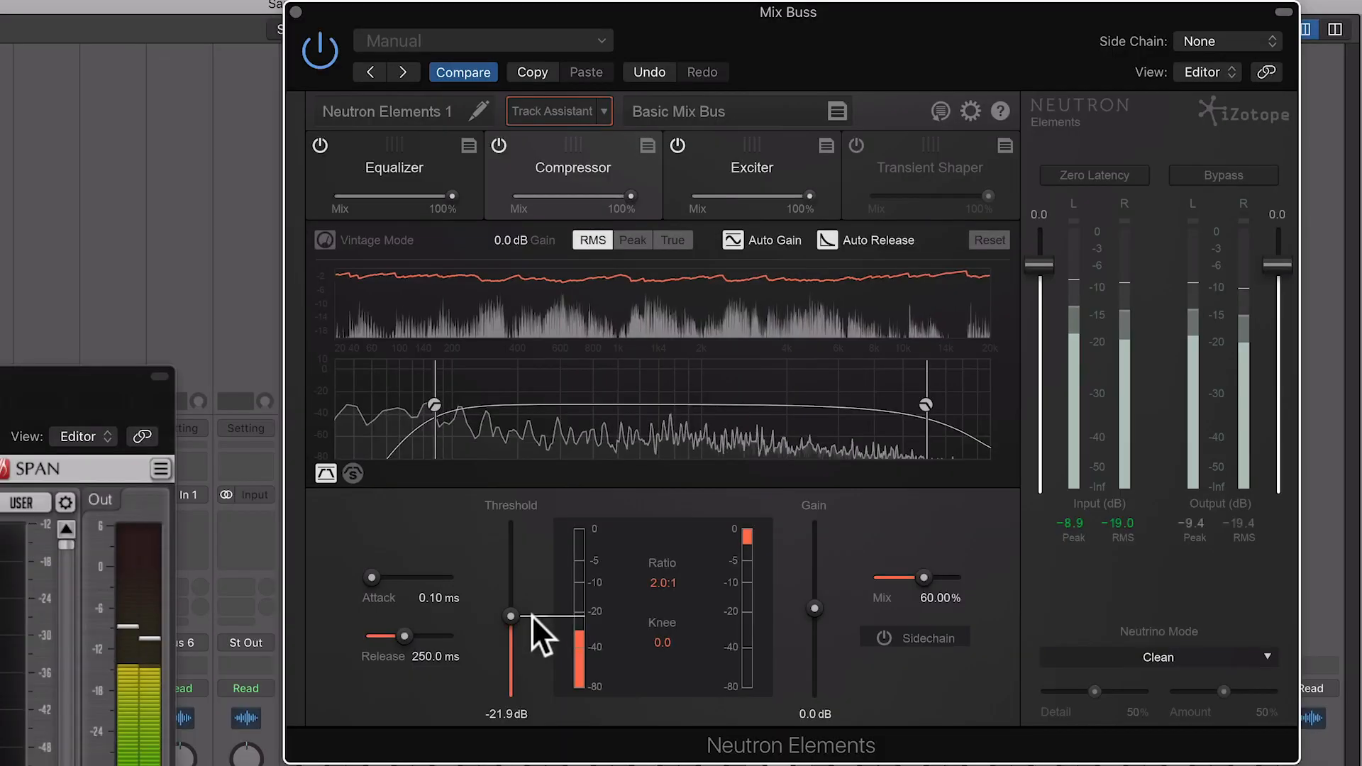
{"action": "left_click_drag", "start_coordinate": [364, 586], "coordinate": [400, 581]}
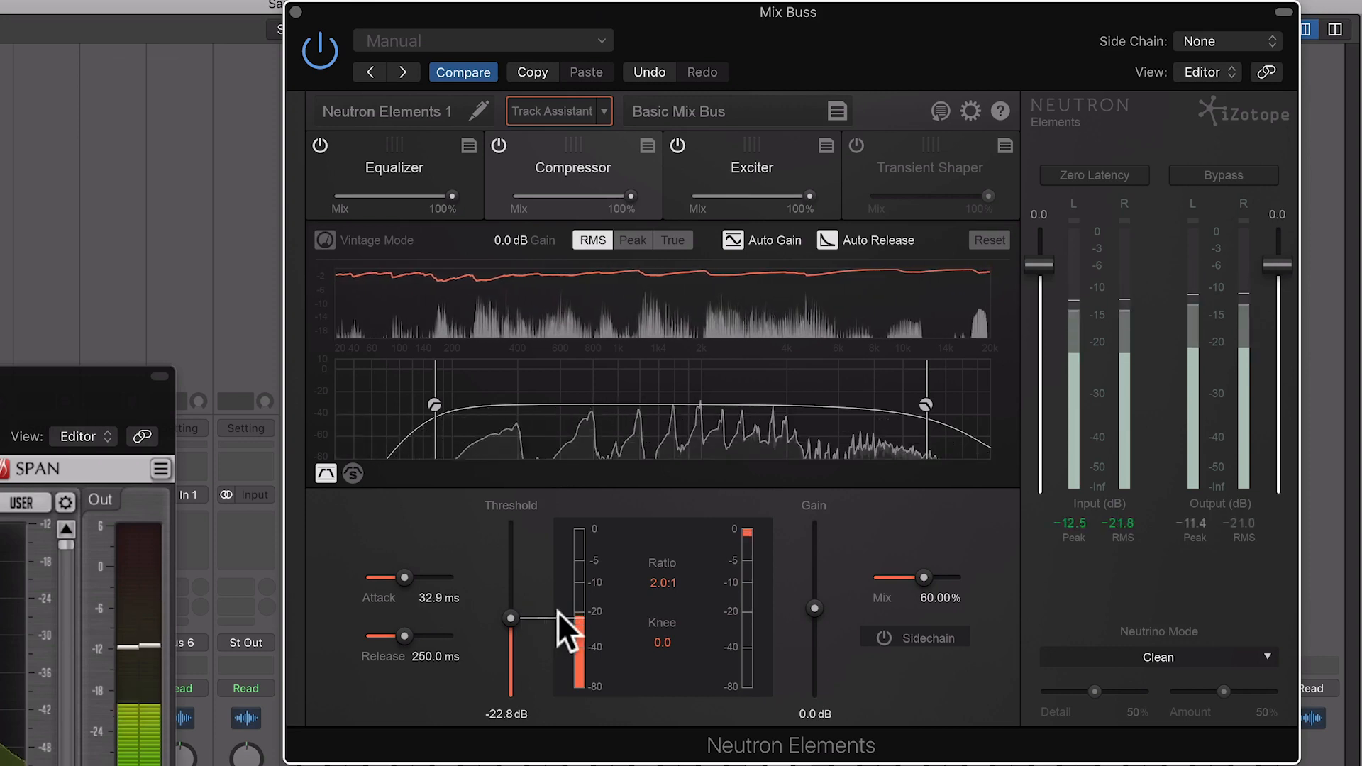
- Compare the playing mix with Neutron Elements bypassed and active from the Exciter view
{"action": "left_click", "coordinate": [752, 168]}
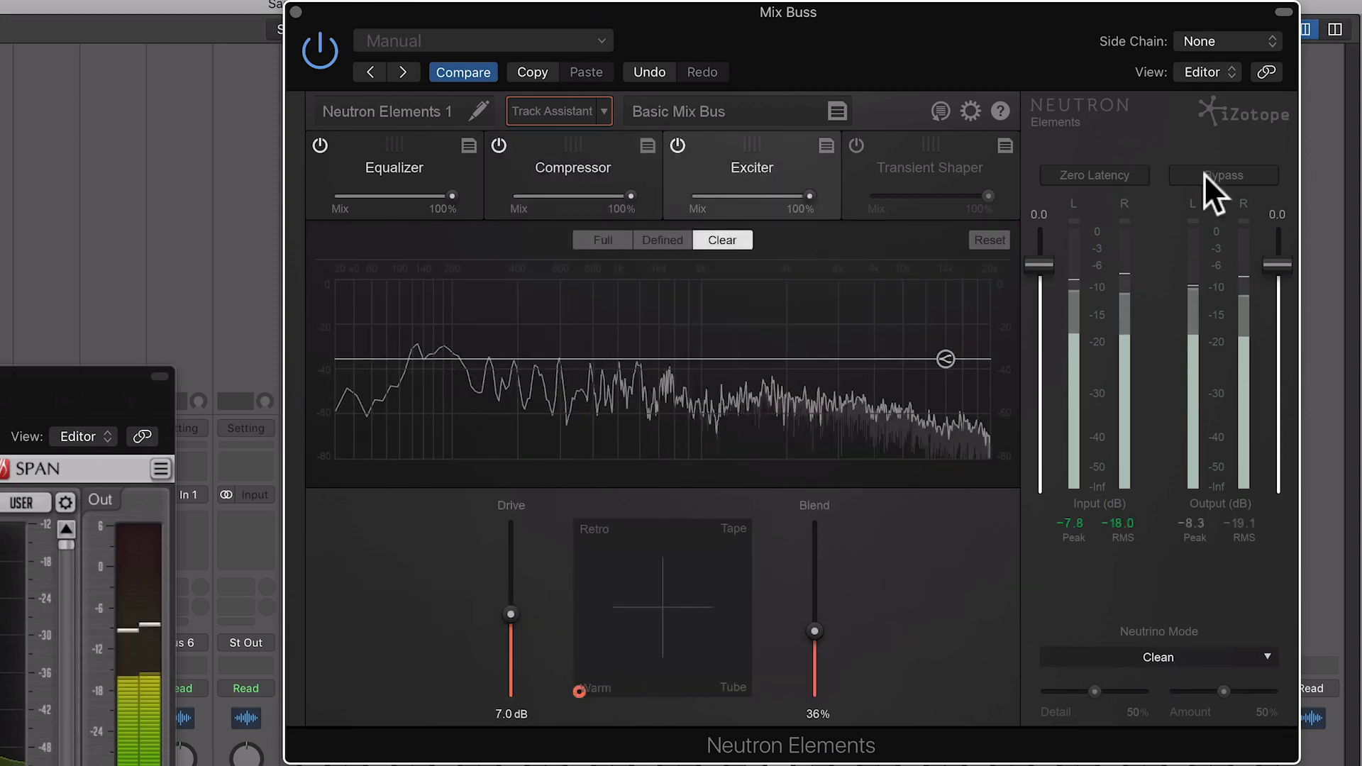
{"action": "left_click", "coordinate": [1224, 172]}
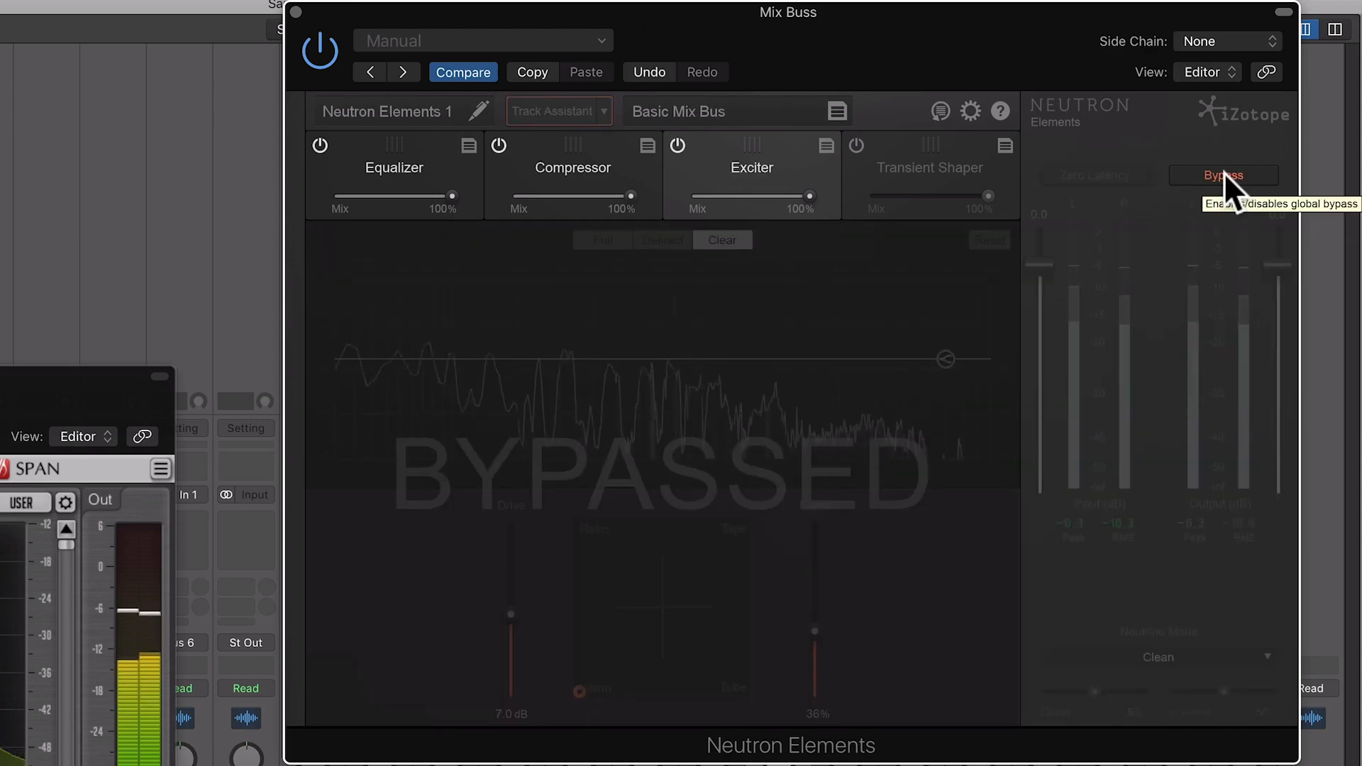
{"action": "left_click", "coordinate": [1224, 173]}
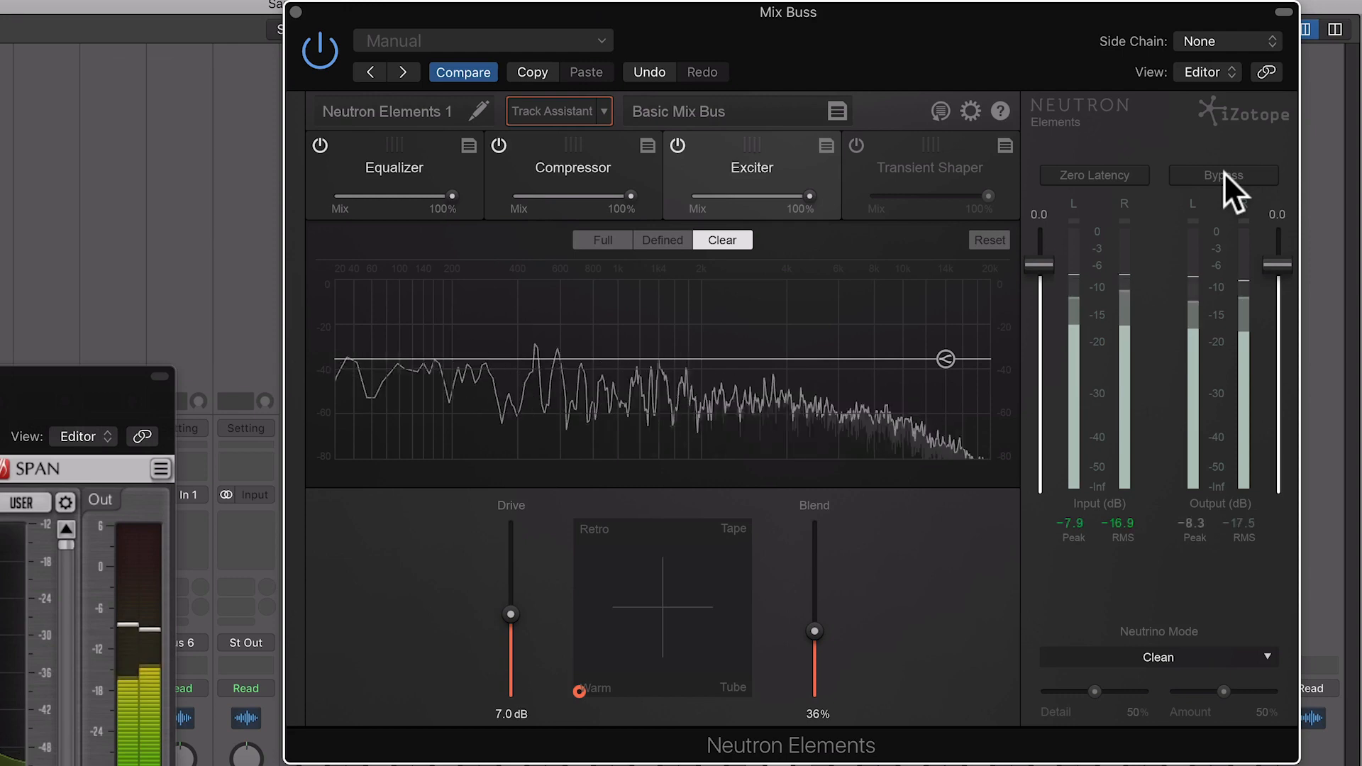
{"action": "left_click", "coordinate": [1224, 172]}
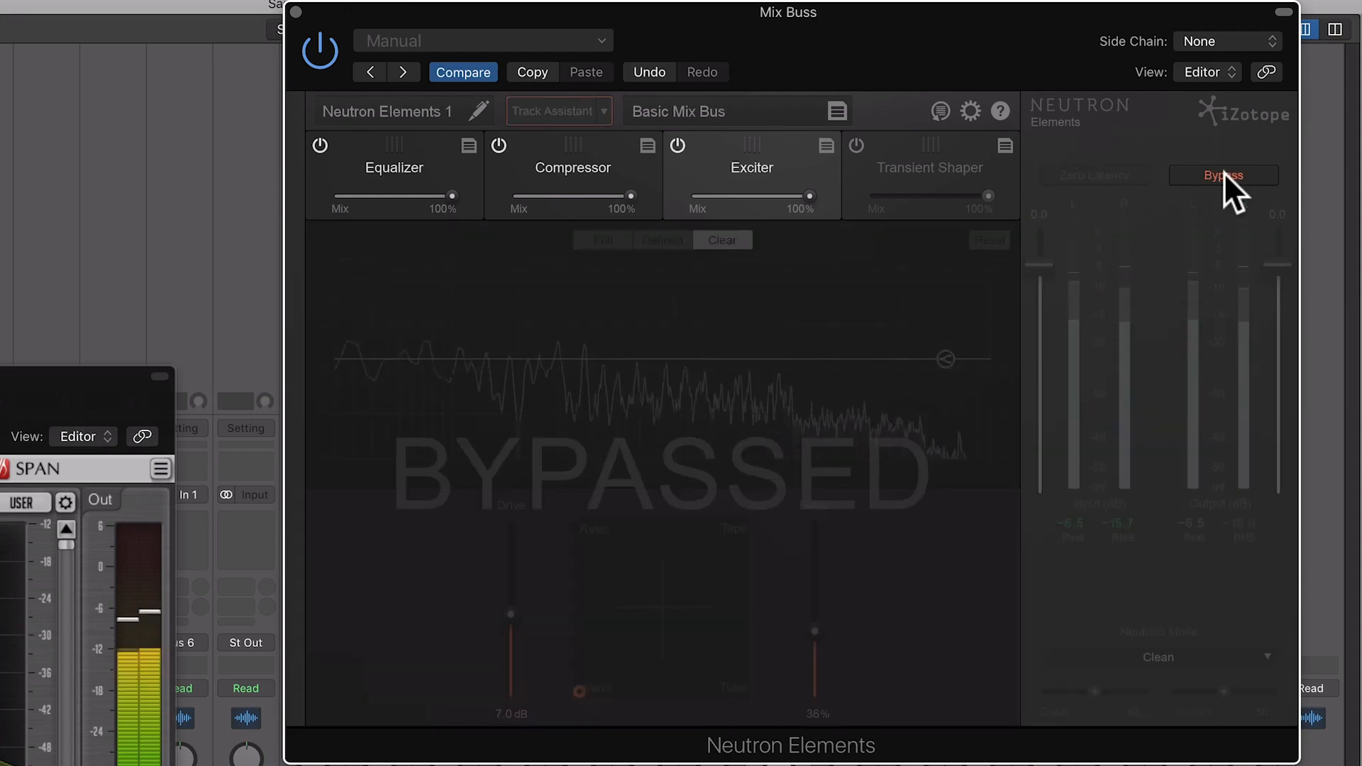
{"action": "left_click", "coordinate": [1224, 173]}
- Review the Compressor module, and try shifting the Exciter's character point from the Warm corner toward Retro
{"action": "left_click", "coordinate": [591, 172]}
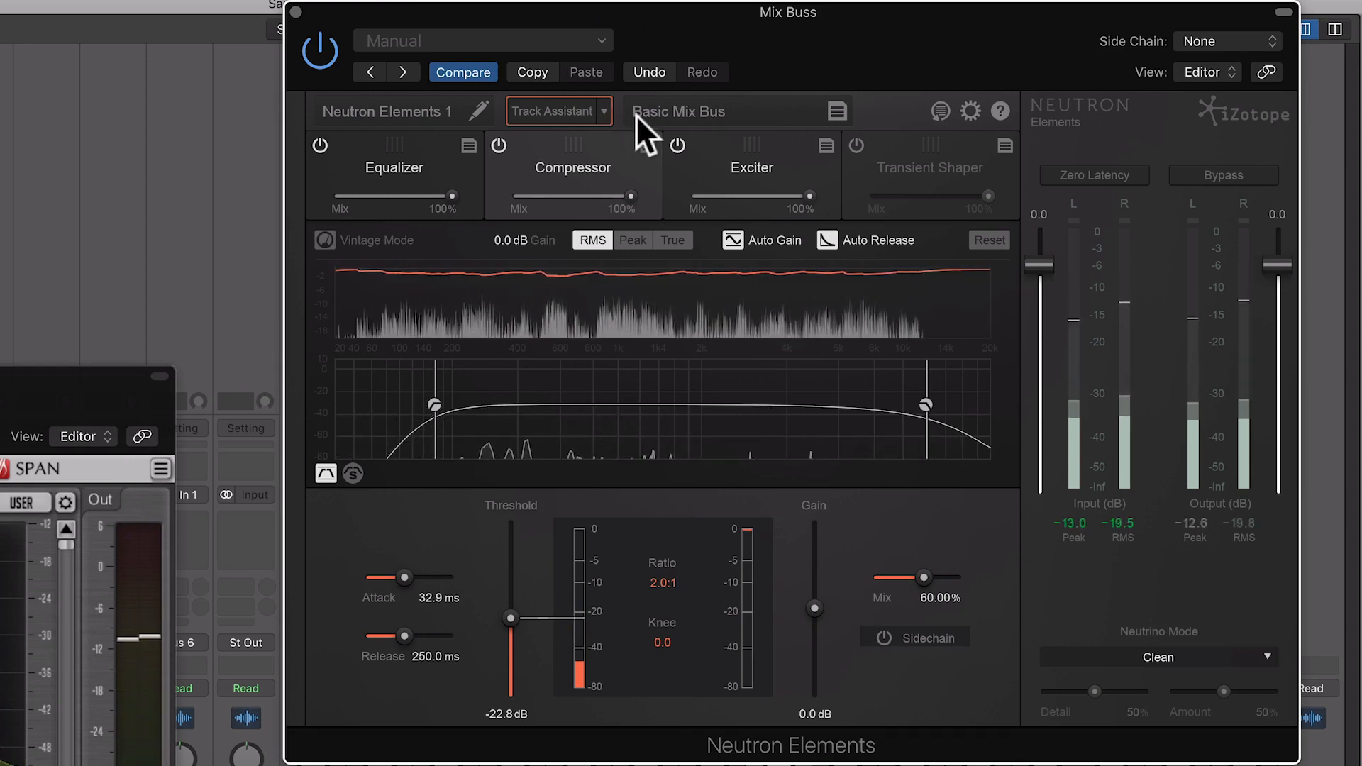
{"action": "left_click", "coordinate": [759, 175]}
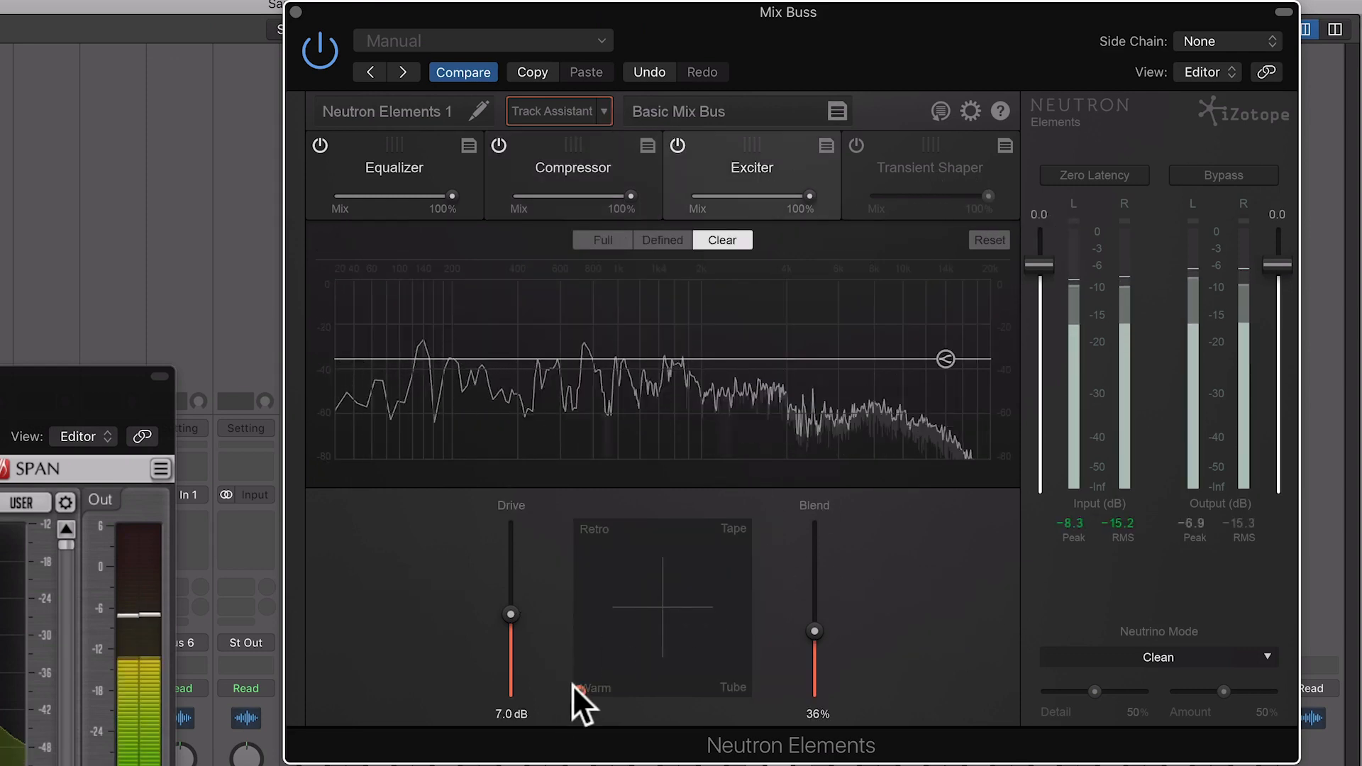
{"action": "left_click_drag", "start_coordinate": [572, 684], "coordinate": [539, 611]}
- Add a 96 Hz low shelf at 1.6 dB in the Neutron Equalizer and move band 1 to a lower frequency with a slight cut
{"action": "left_click", "coordinate": [390, 169]}
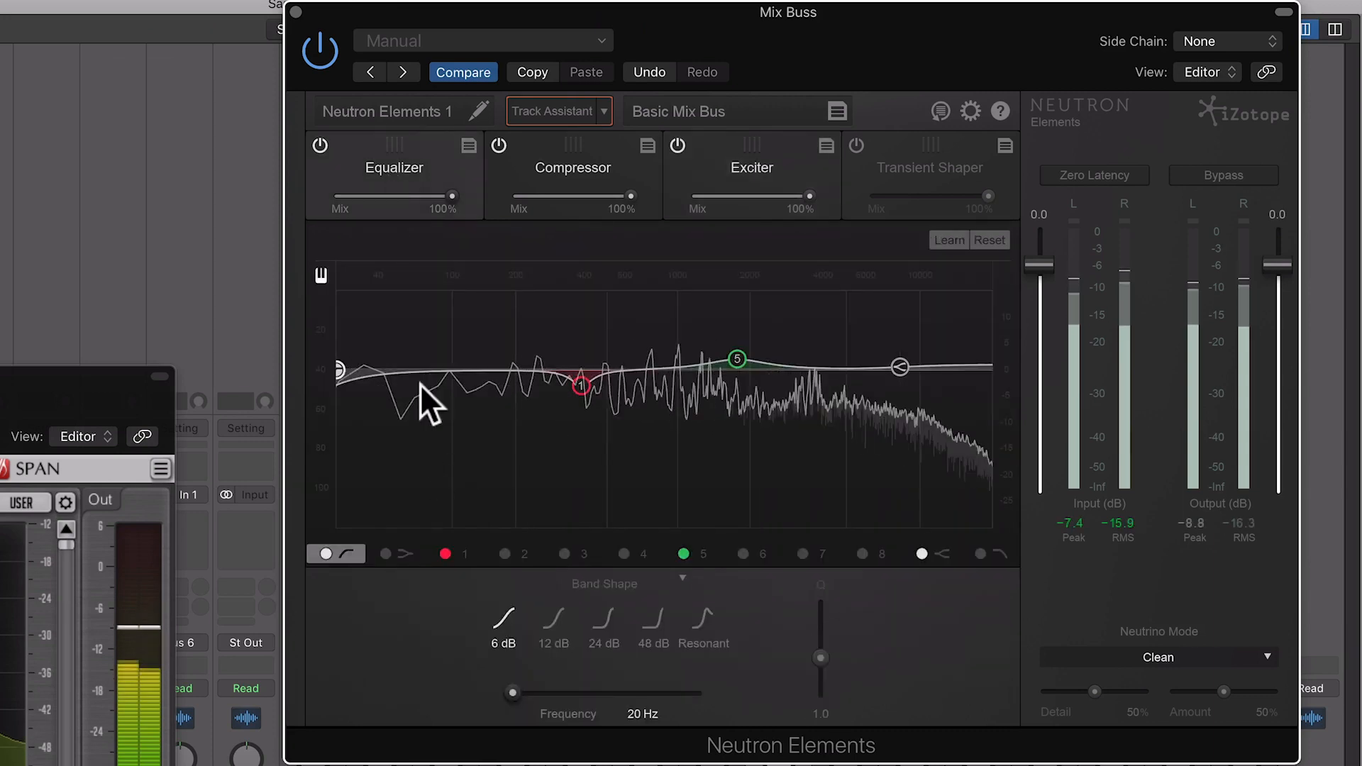
{"action": "left_click_drag", "start_coordinate": [446, 371], "coordinate": [451, 352]}
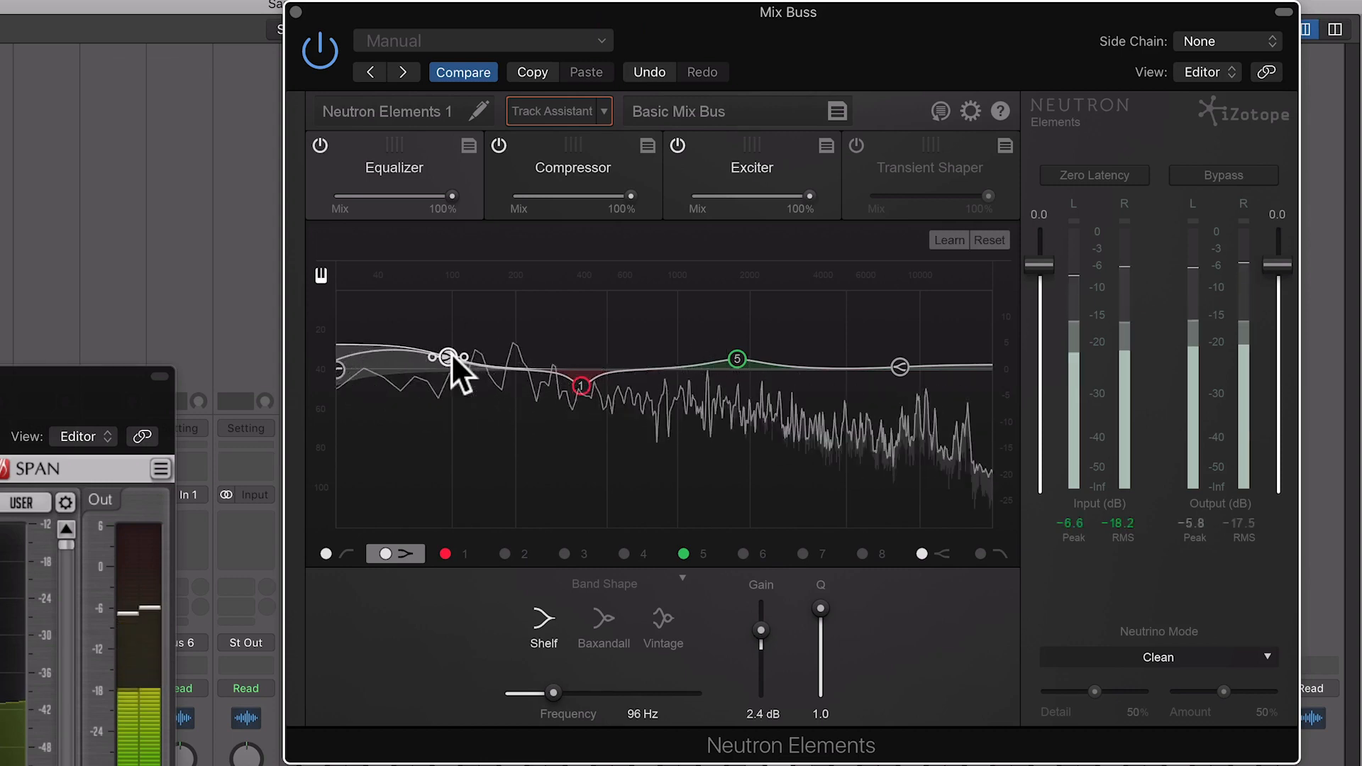
{"action": "left_click_drag", "start_coordinate": [579, 387], "coordinate": [581, 367]}
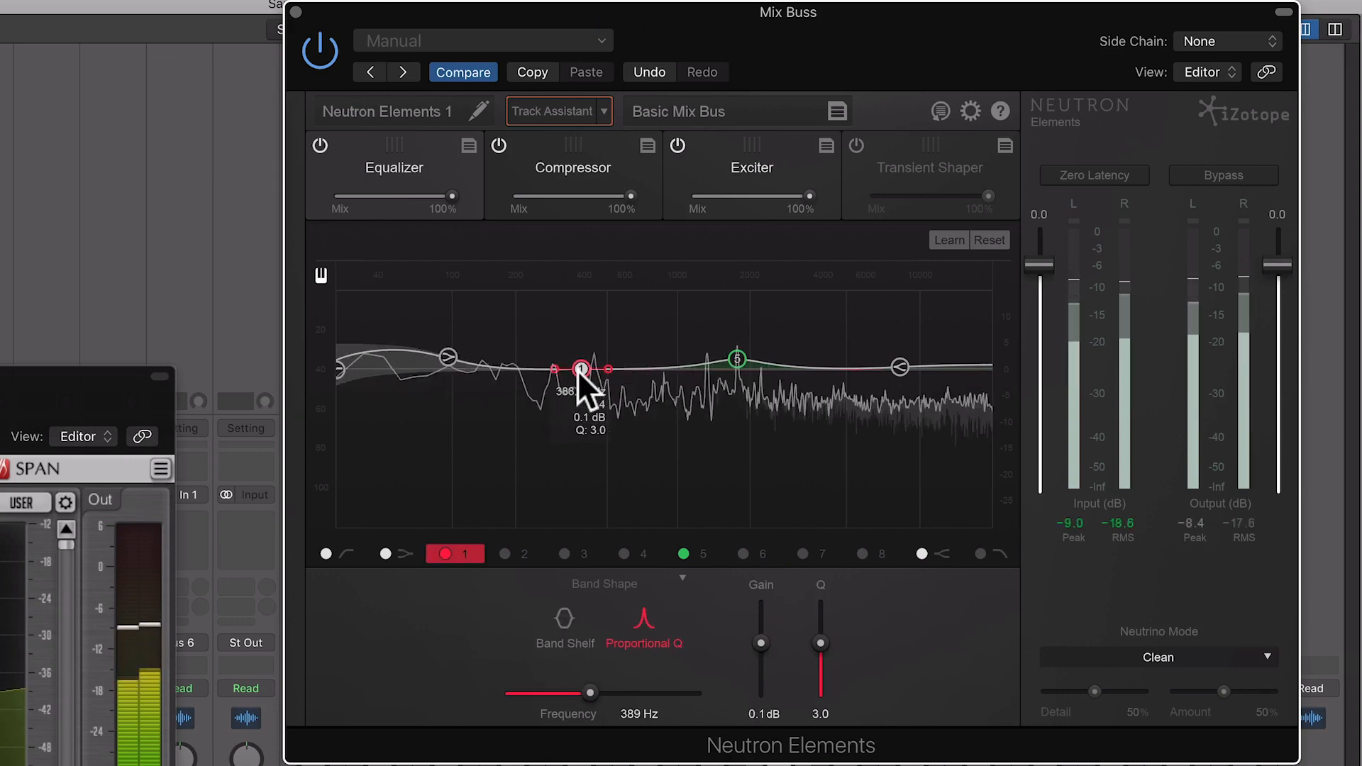
{"action": "left_click_drag", "start_coordinate": [609, 369], "coordinate": [445, 357]}
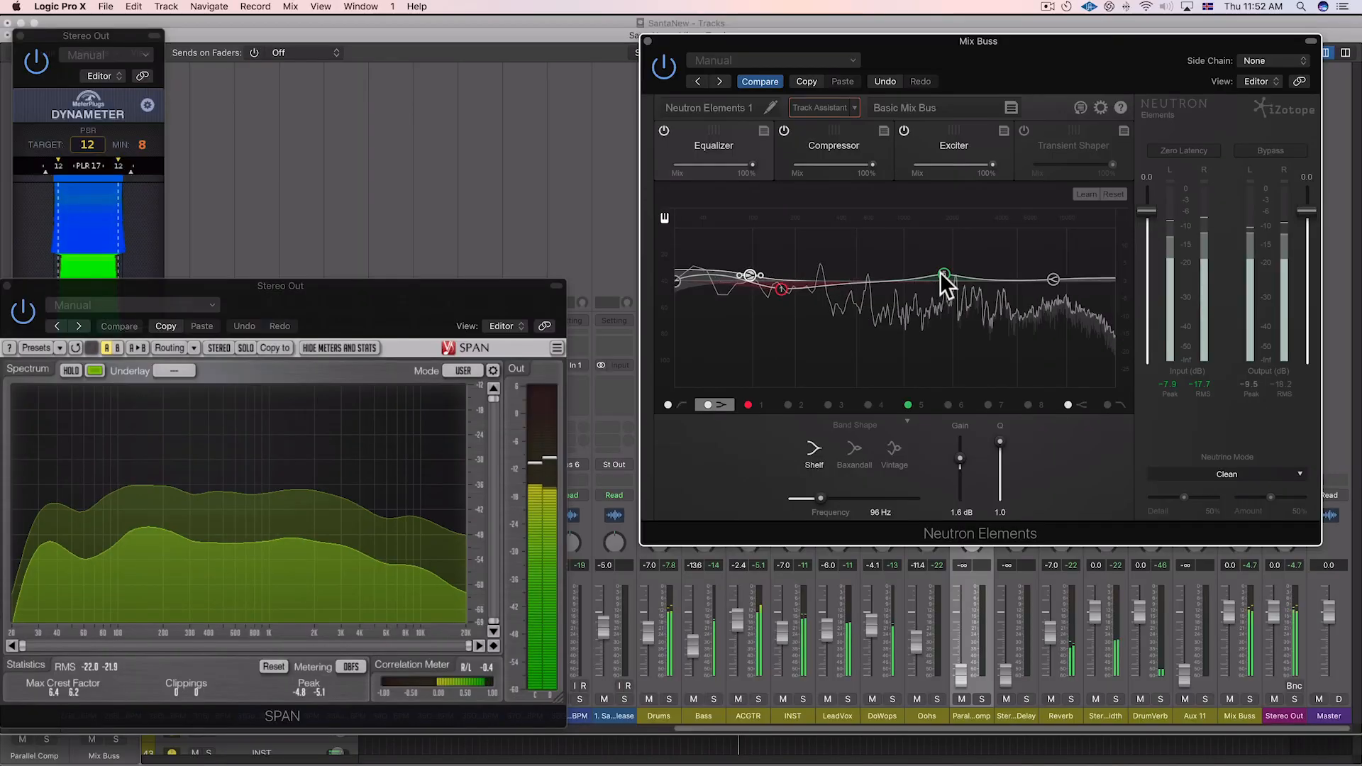
- Insert a Multipressor after Neutron Elements on the Mix Buss and load the custom multiband user preset
{"action": "left_click", "coordinate": [648, 41]}
{"action": "left_click", "coordinate": [1241, 391]}
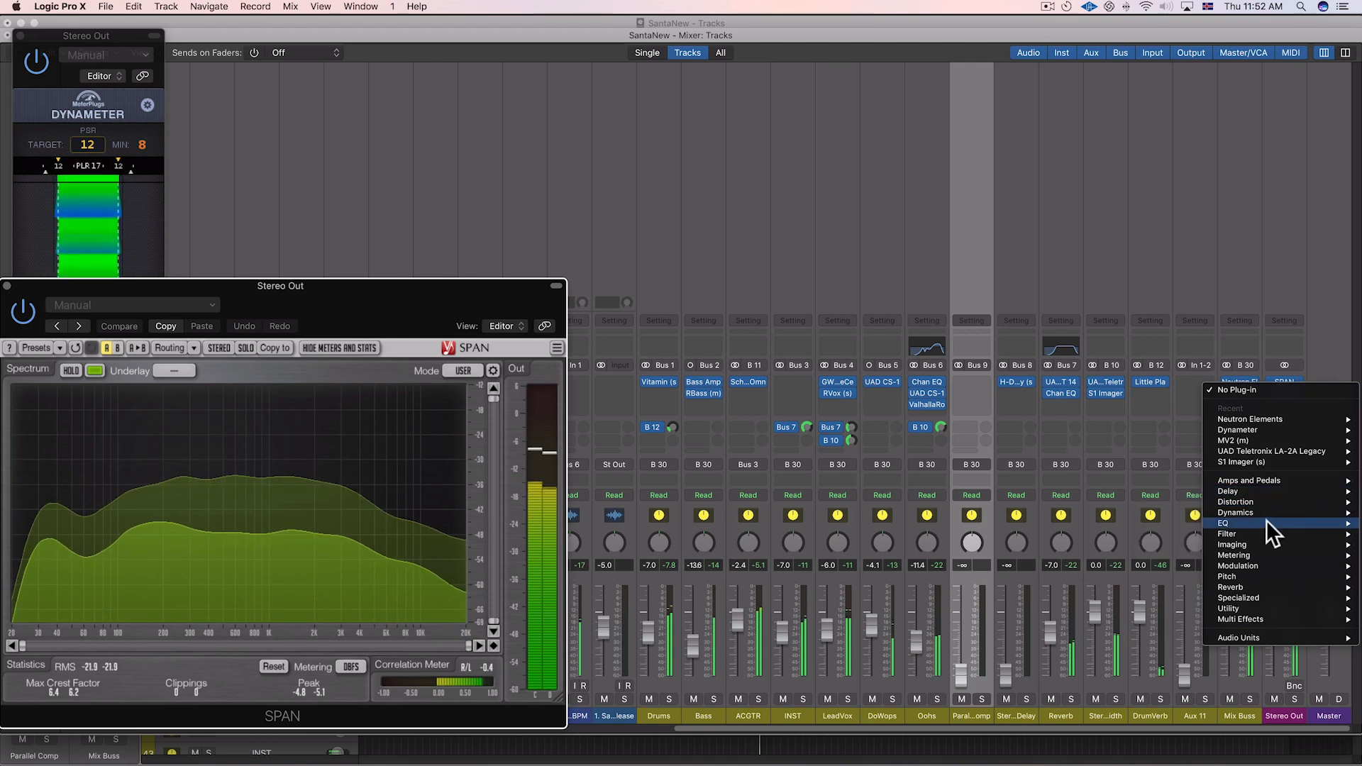
{"action": "mouse_move", "coordinate": [1260, 512]}
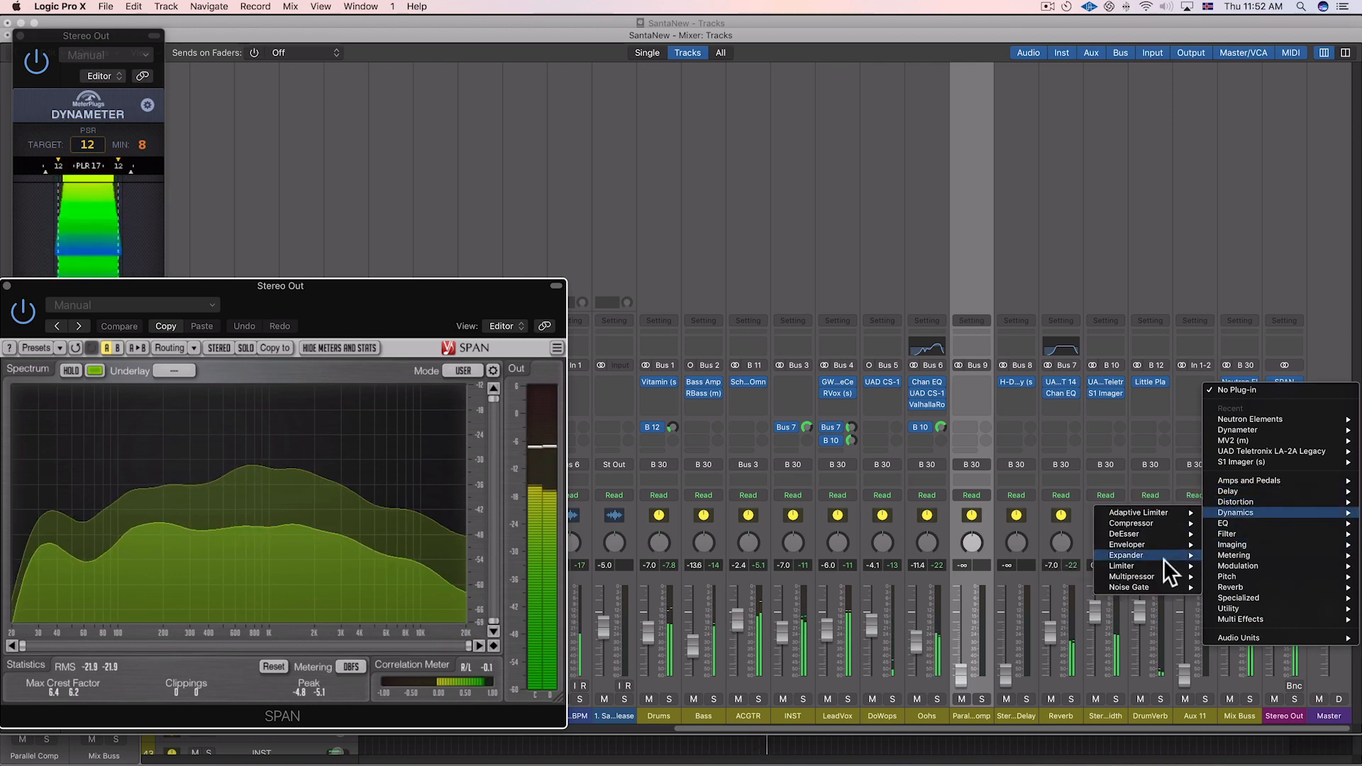
{"action": "mouse_move", "coordinate": [1158, 577]}
{"action": "left_click", "coordinate": [1057, 579]}
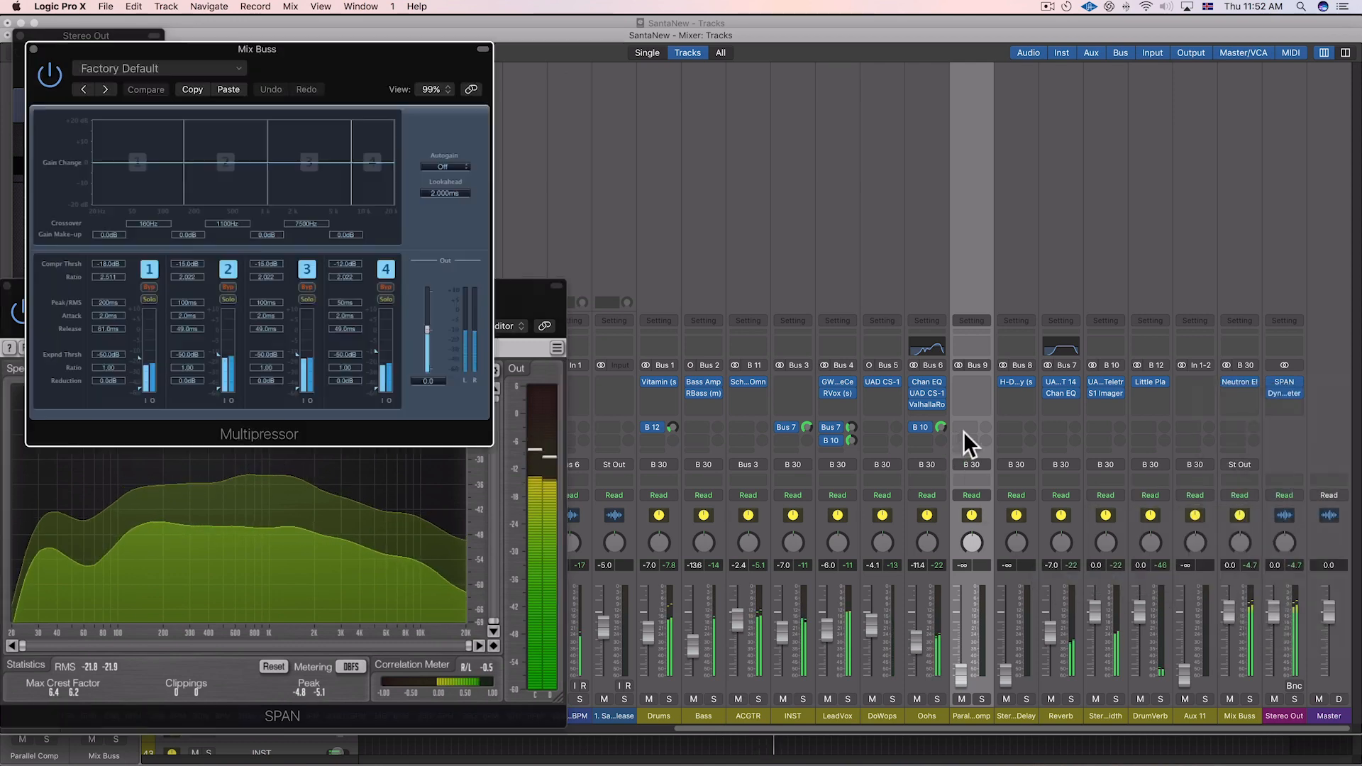
{"action": "left_click", "coordinate": [206, 66]}
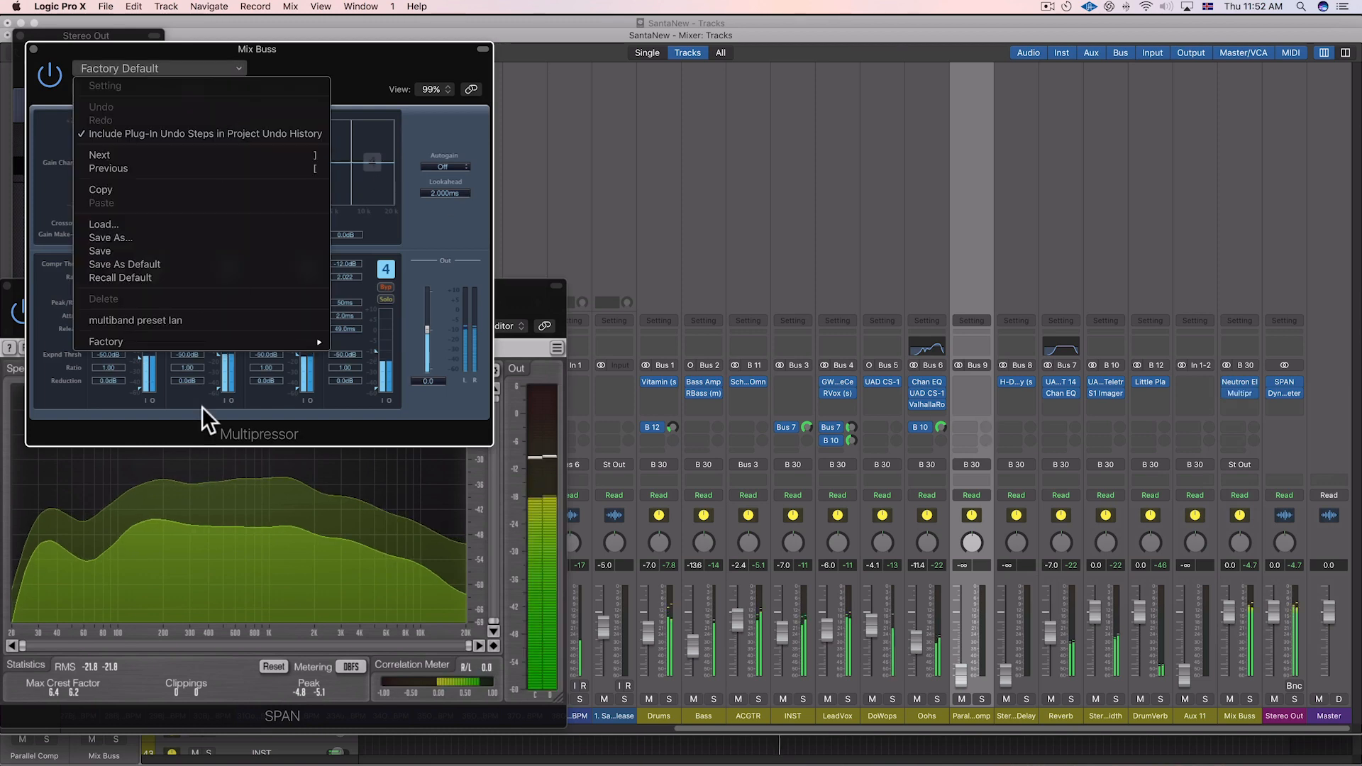
{"action": "left_click", "coordinate": [186, 321]}
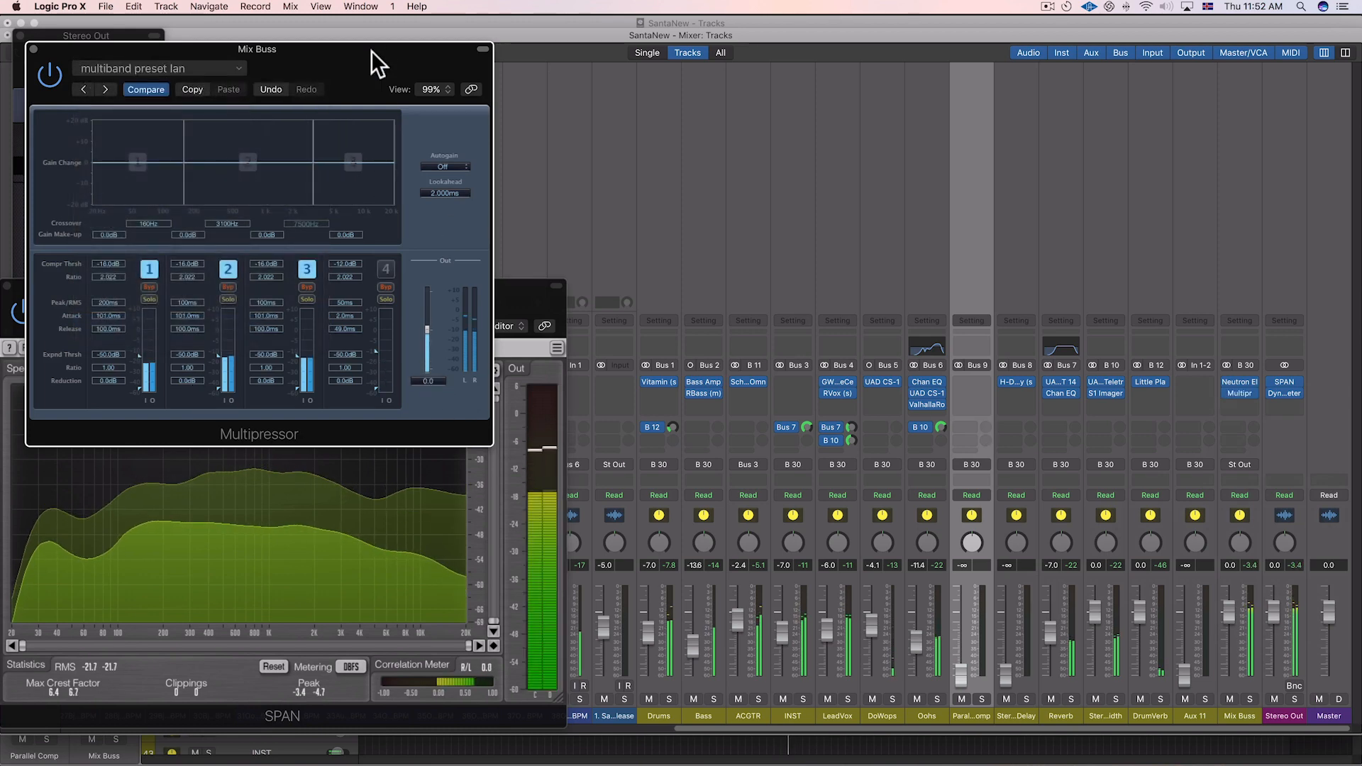
- Arrange the Neutron Elements and Multipressor windows side by side and resume playback
{"action": "left_click_drag", "start_coordinate": [371, 51], "coordinate": [854, 60]}
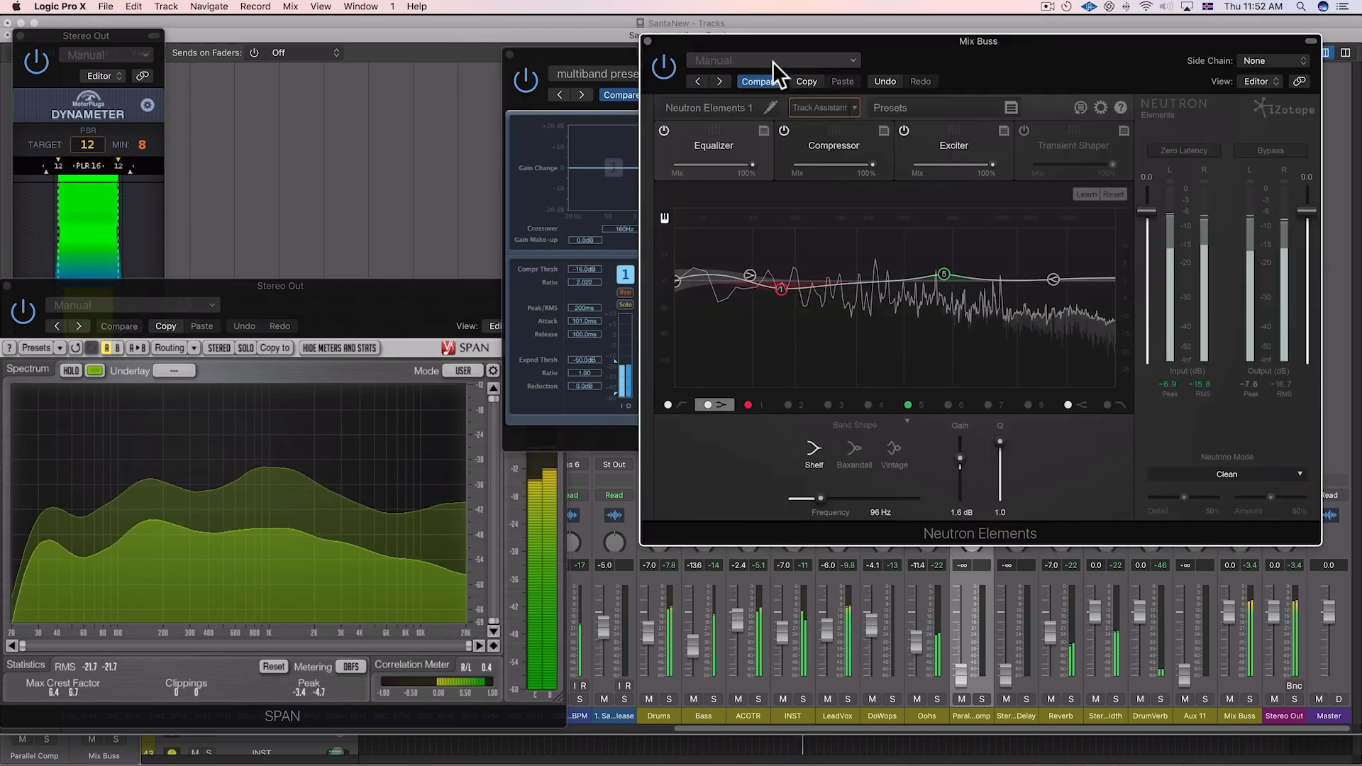
{"action": "left_click_drag", "start_coordinate": [960, 40], "coordinate": [410, 115]}
{"action": "left_click_drag", "start_coordinate": [879, 69], "coordinate": [1111, 128]}
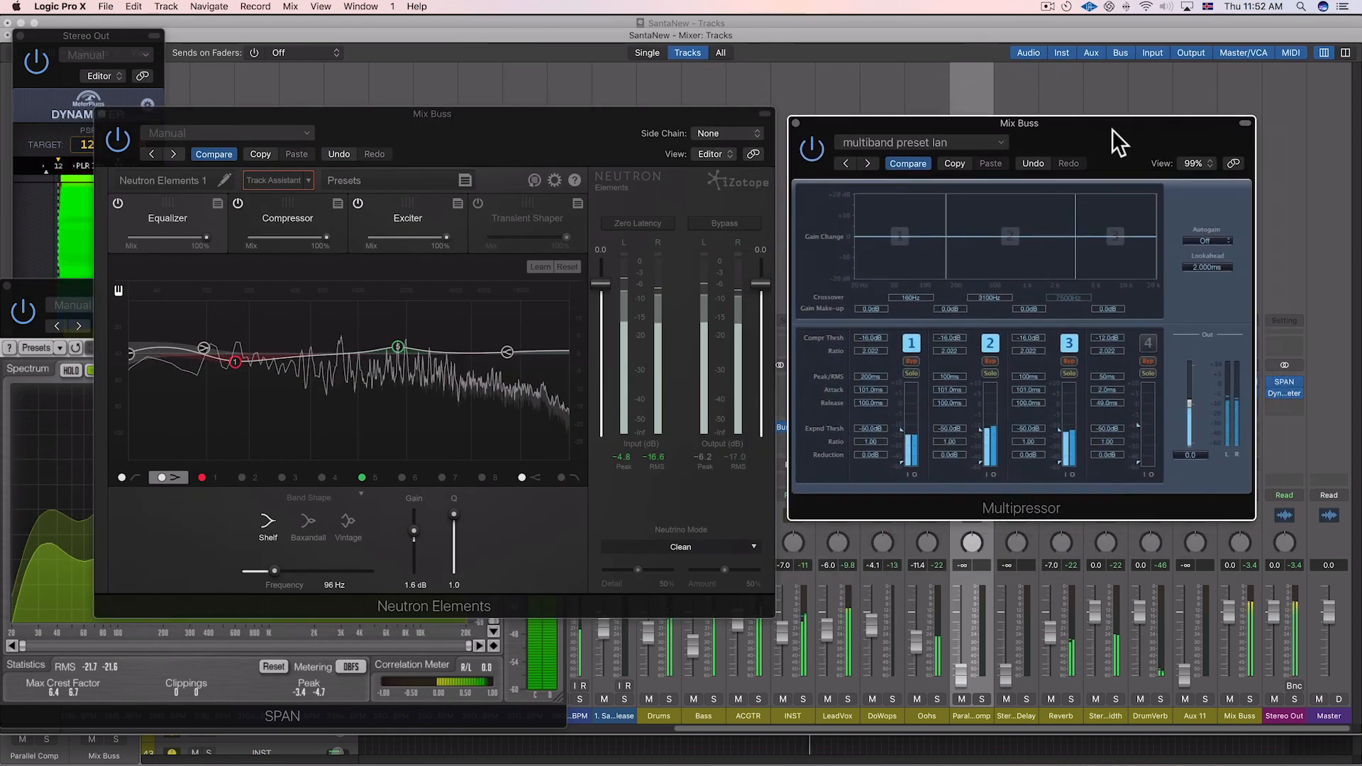
{"action": "left_click_drag", "start_coordinate": [518, 122], "coordinate": [521, 93]}
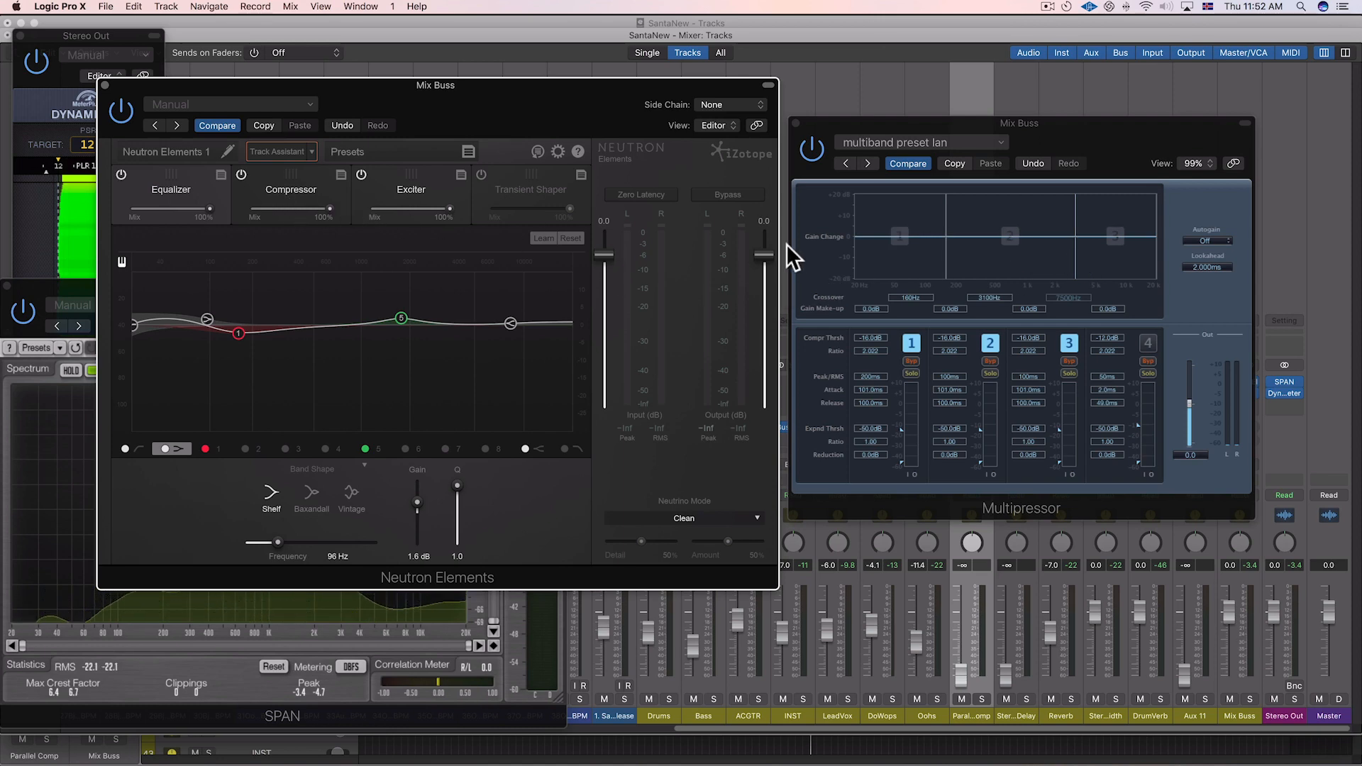
{"action": "key", "text": "space"}
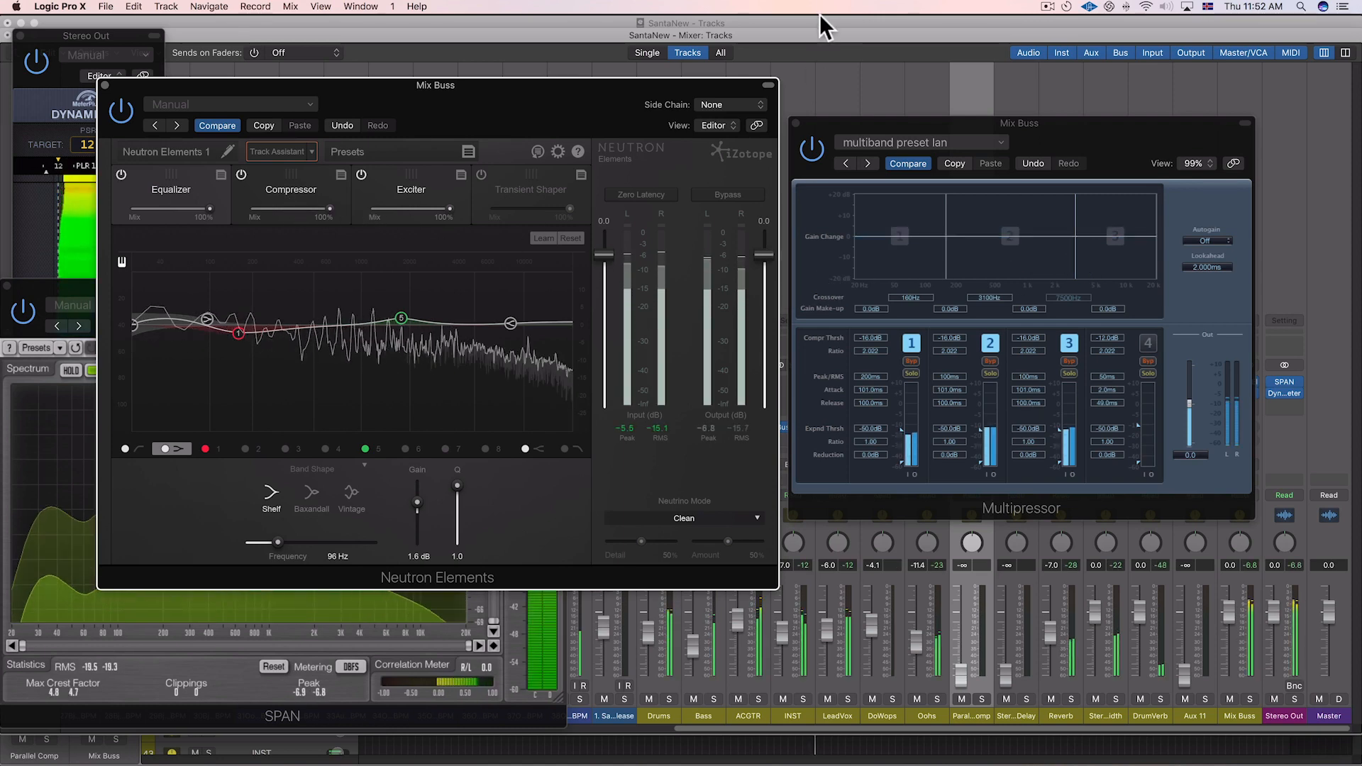
- Bring the arrangement forward and play a cycle range from about bar 39 to bar 63
{"action": "left_click", "coordinate": [821, 19]}
{"action": "left_click_drag", "start_coordinate": [938, 134], "coordinate": [1110, 134]}
{"action": "left_click_drag", "start_coordinate": [525, 91], "coordinate": [381, 123]}
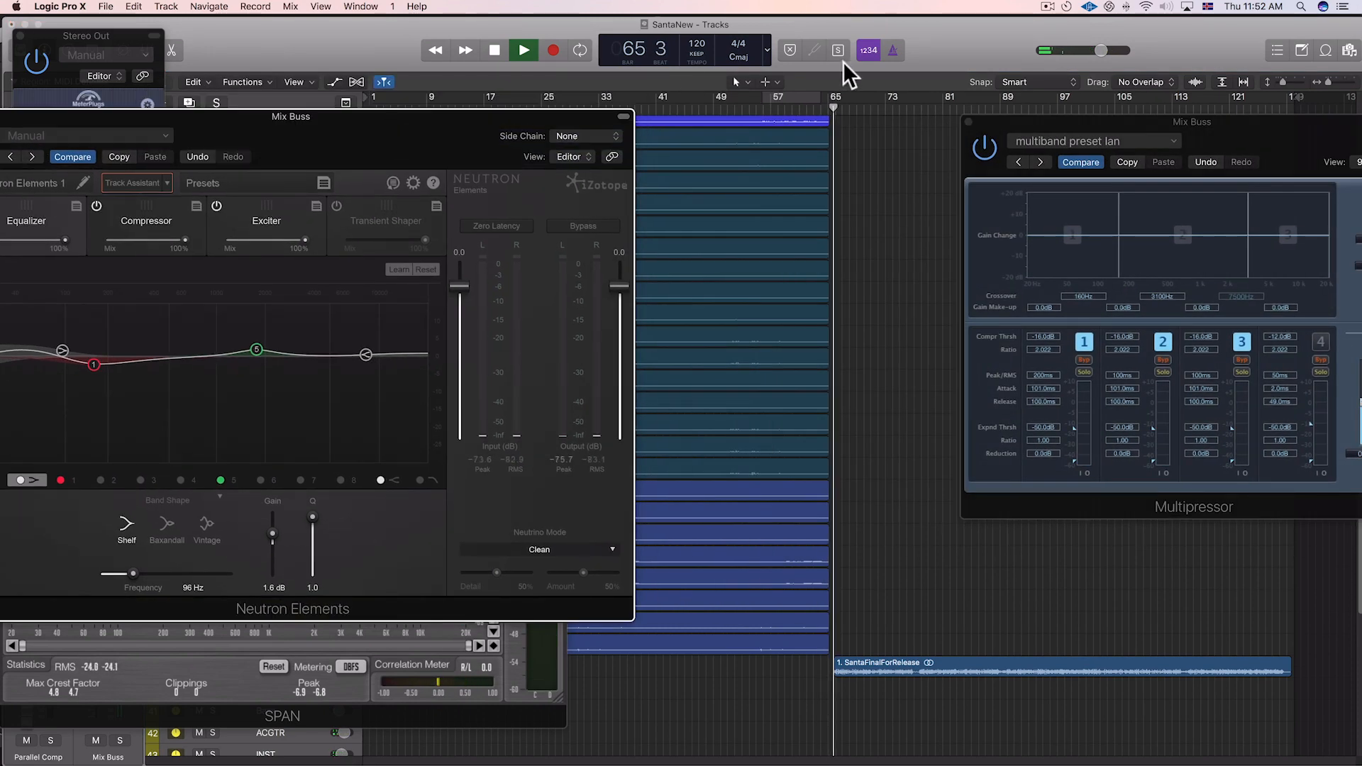
{"action": "left_click_drag", "start_coordinate": [648, 98], "coordinate": [818, 97]}
{"action": "key", "text": "space"}
{"action": "key", "text": "space"}
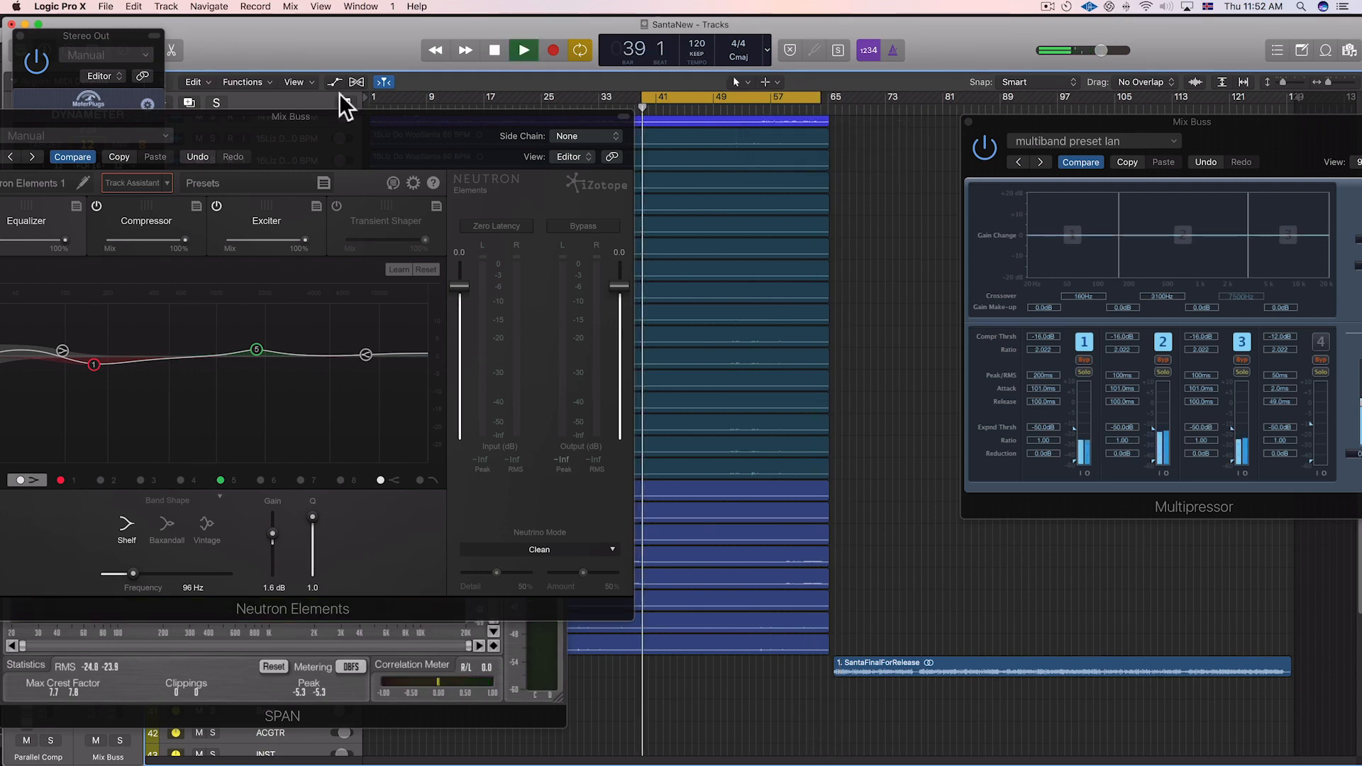
- Raise Neutron Elements' output level to 3.4 dB with both plug-in windows side by side, and return to the mixer
{"action": "left_click_drag", "start_coordinate": [348, 117], "coordinate": [466, 36]}
{"action": "left_click_drag", "start_coordinate": [1180, 132], "coordinate": [928, 81]}
{"action": "left_click_drag", "start_coordinate": [679, 193], "coordinate": [679, 190]}
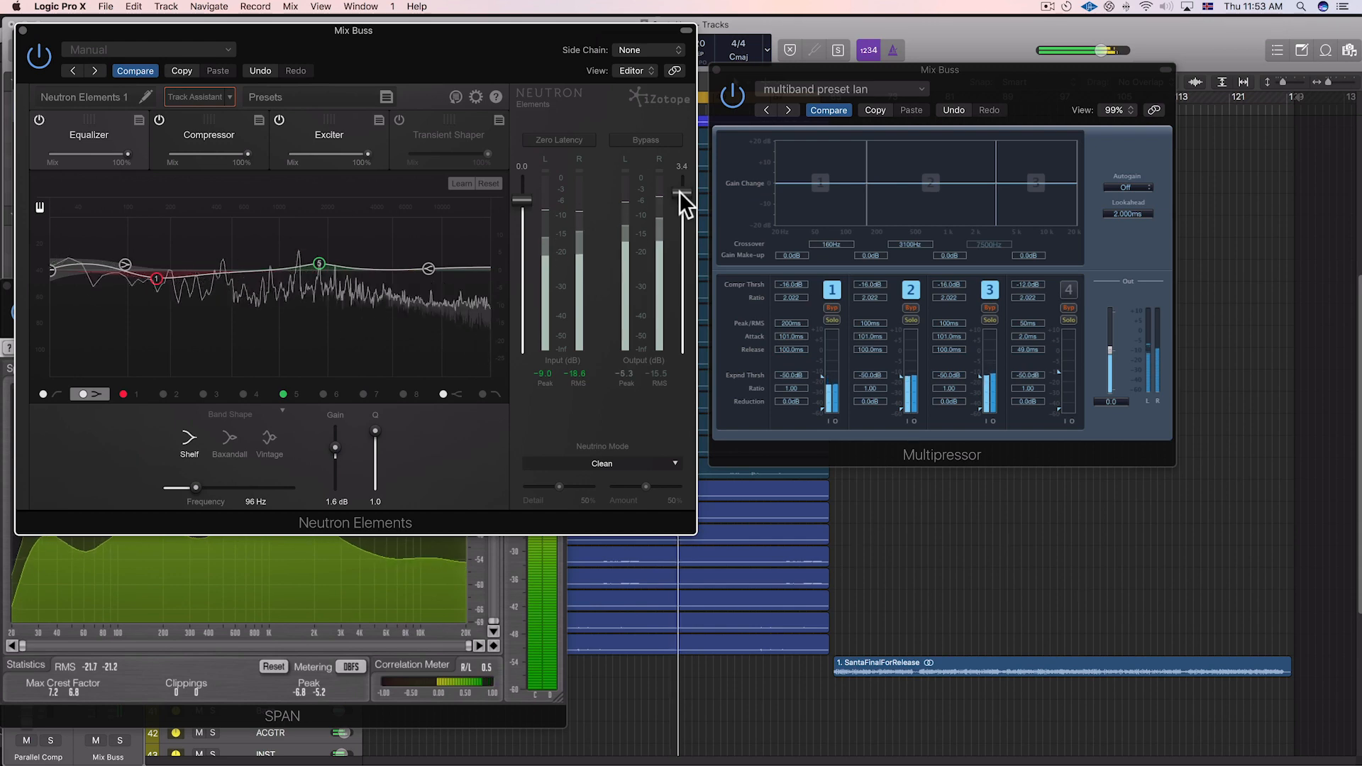
{"action": "key", "text": "super+2"}
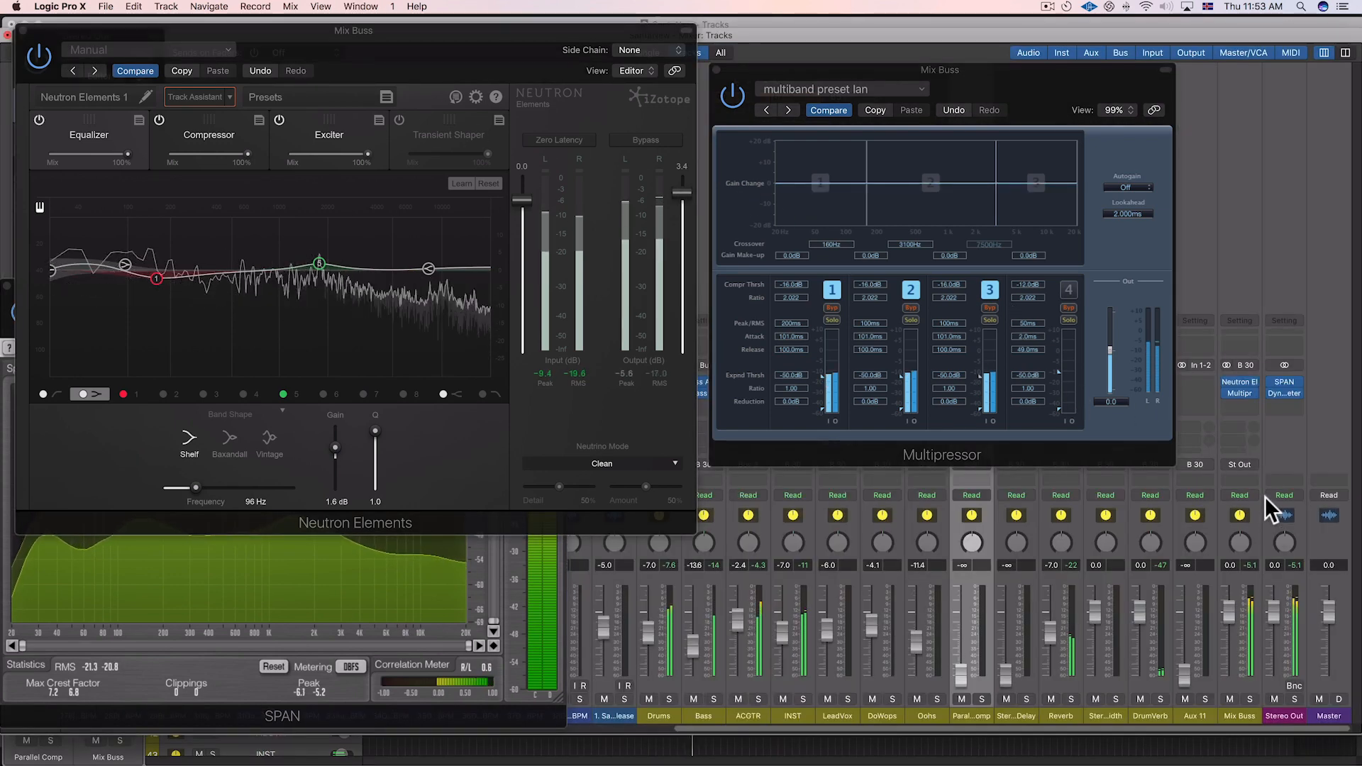
- Close the Neutron Elements and Multipressor windows and resume playback in the mixer
{"action": "left_click", "coordinate": [1245, 402]}
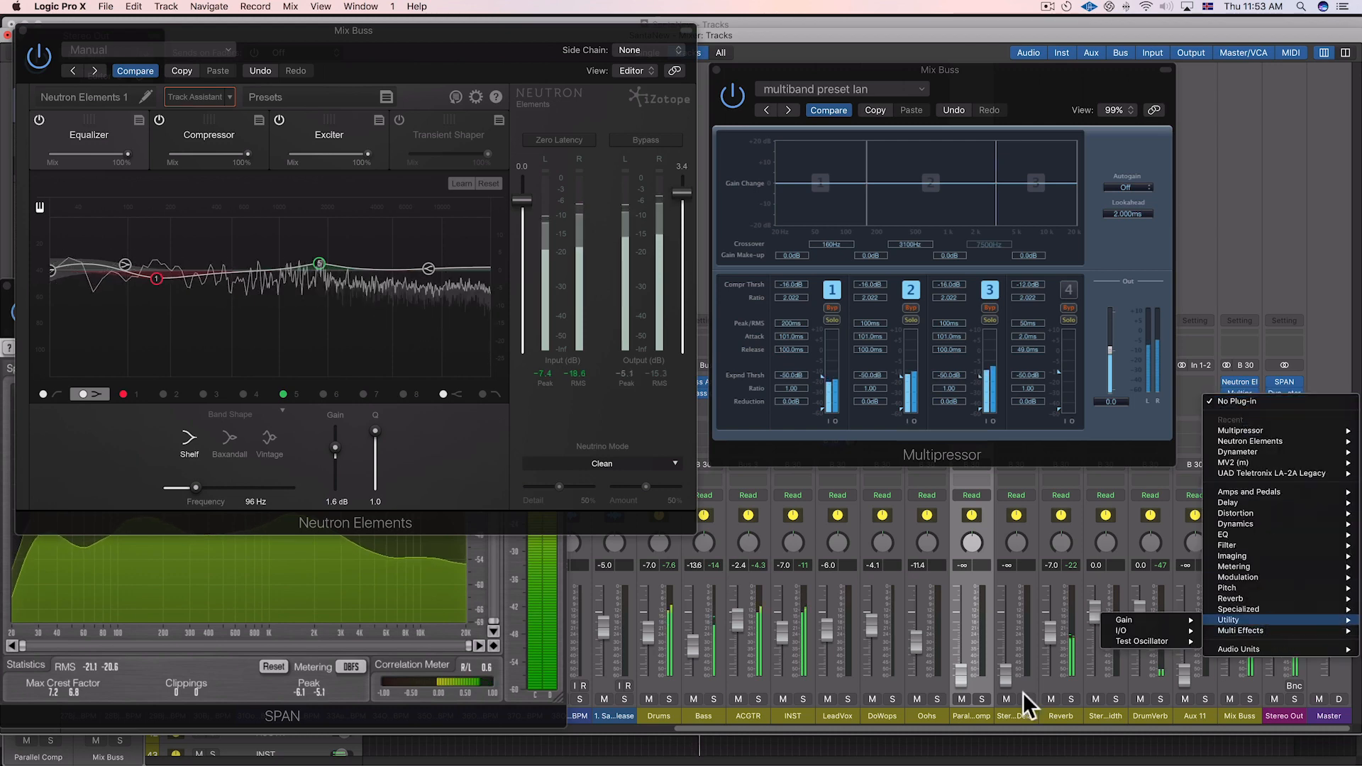
{"action": "key", "text": "Escape"}
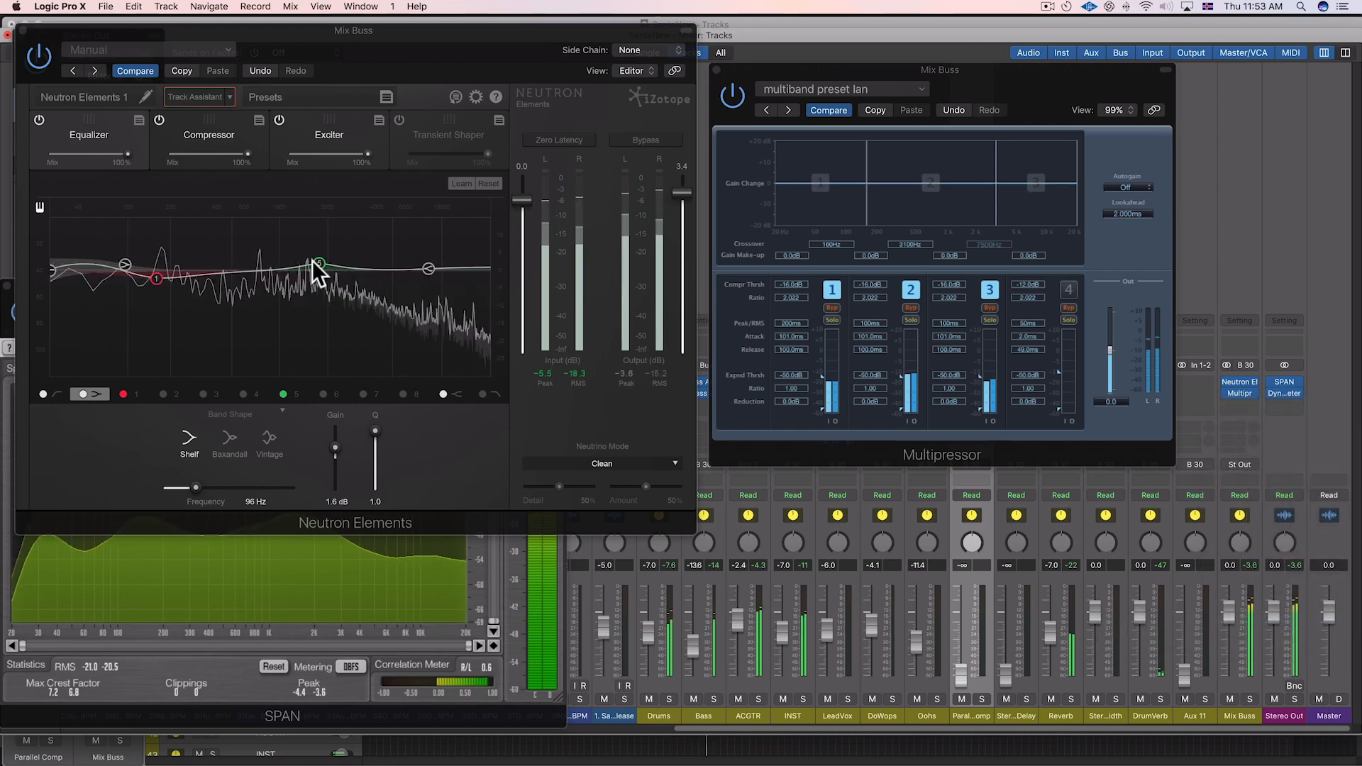
{"action": "left_click", "coordinate": [22, 31]}
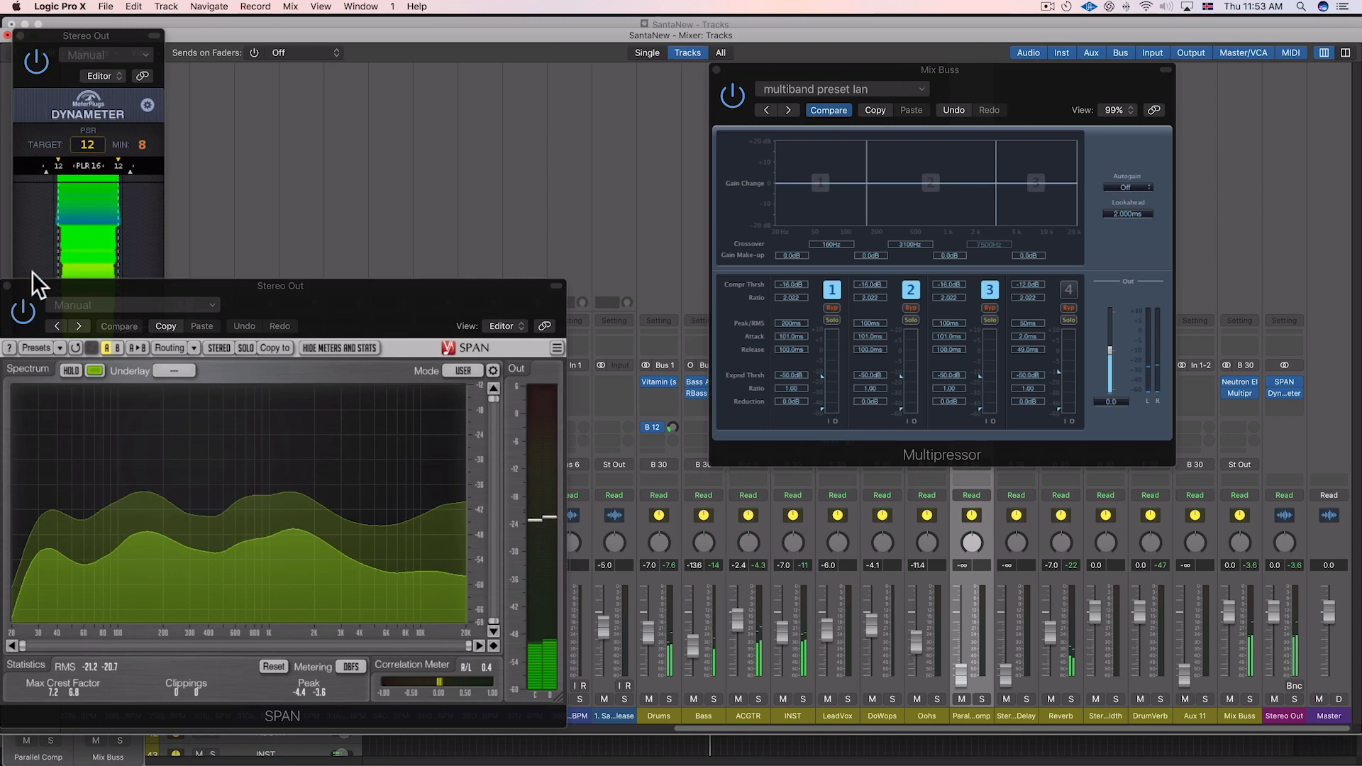
{"action": "left_click", "coordinate": [715, 71]}
{"action": "key", "text": "super+w"}
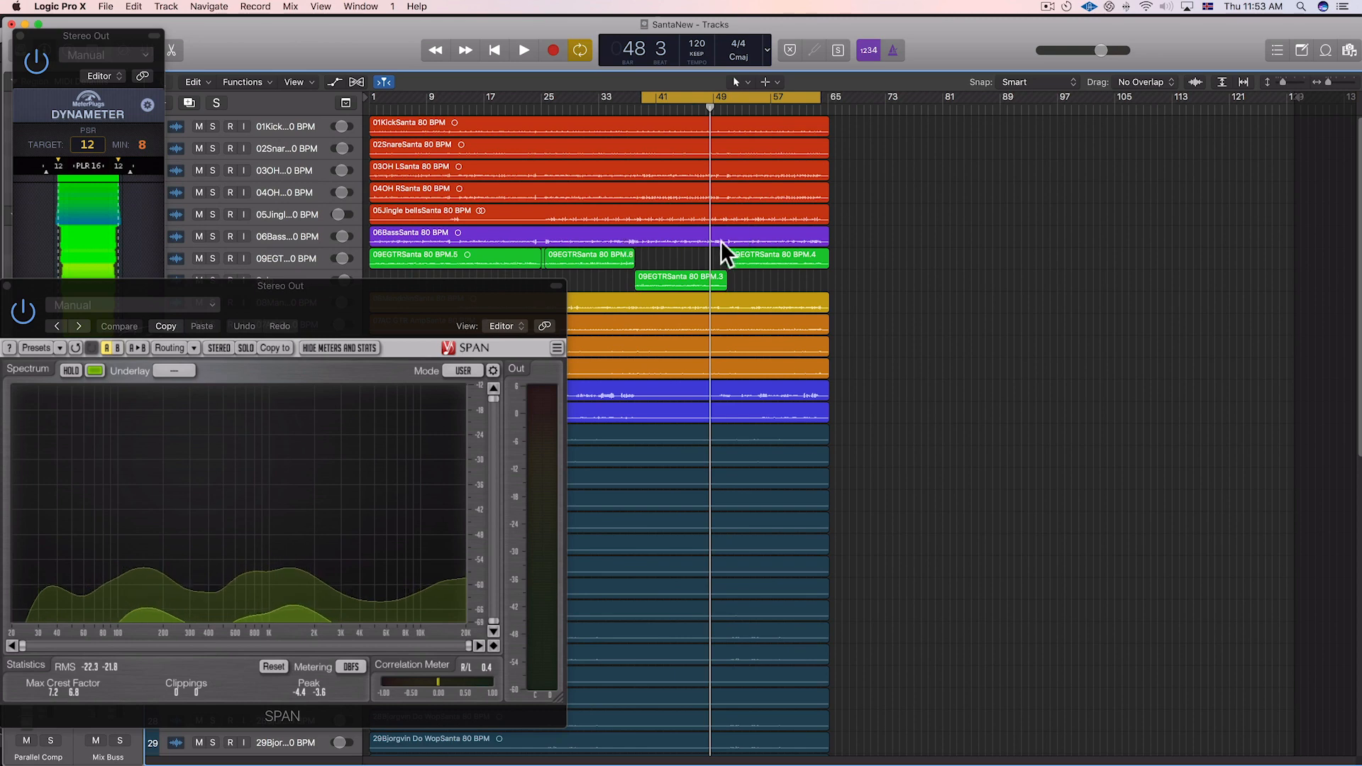
{"action": "key", "text": "super+2"}
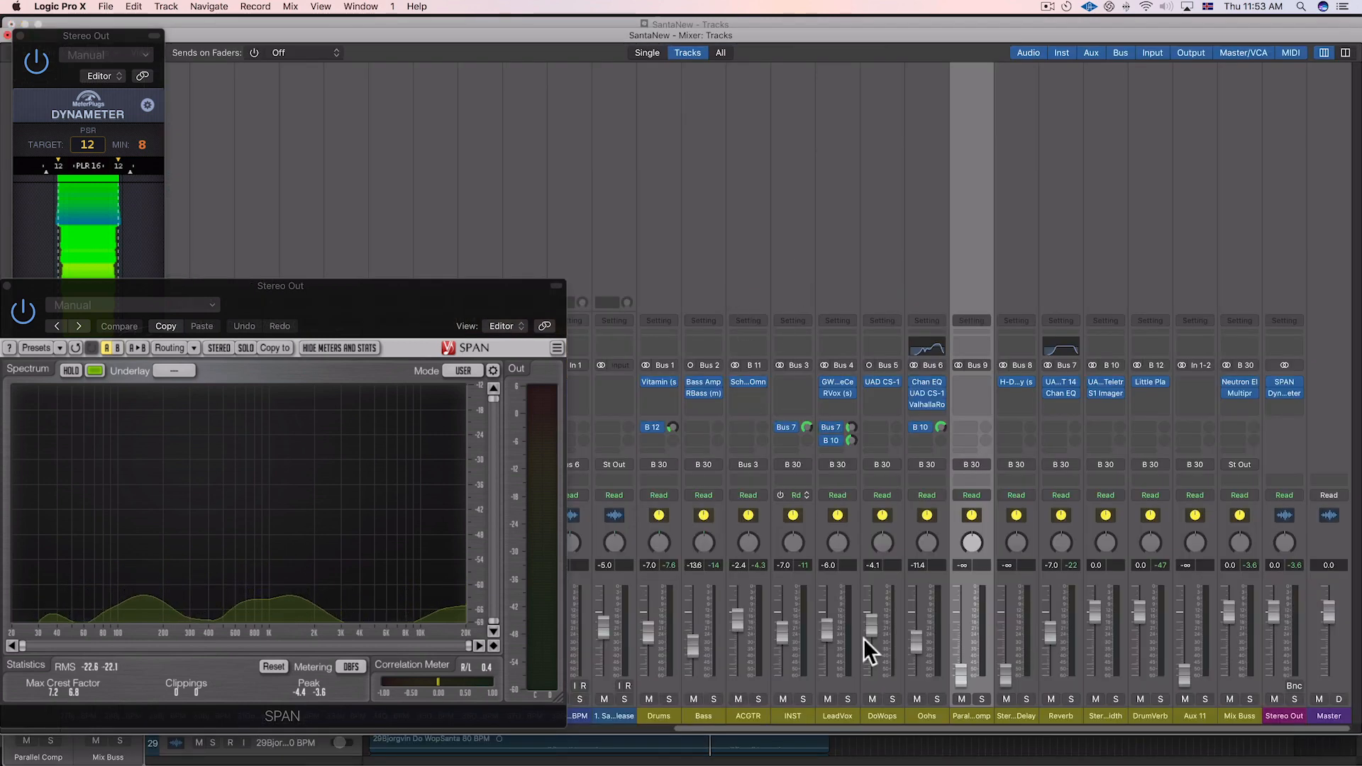
{"action": "key", "text": "space"}
- Solo the Drums bus and insert FabFilter Pro-Q 2 after its existing Vitamin plug-in
{"action": "left_click", "coordinate": [669, 700]}
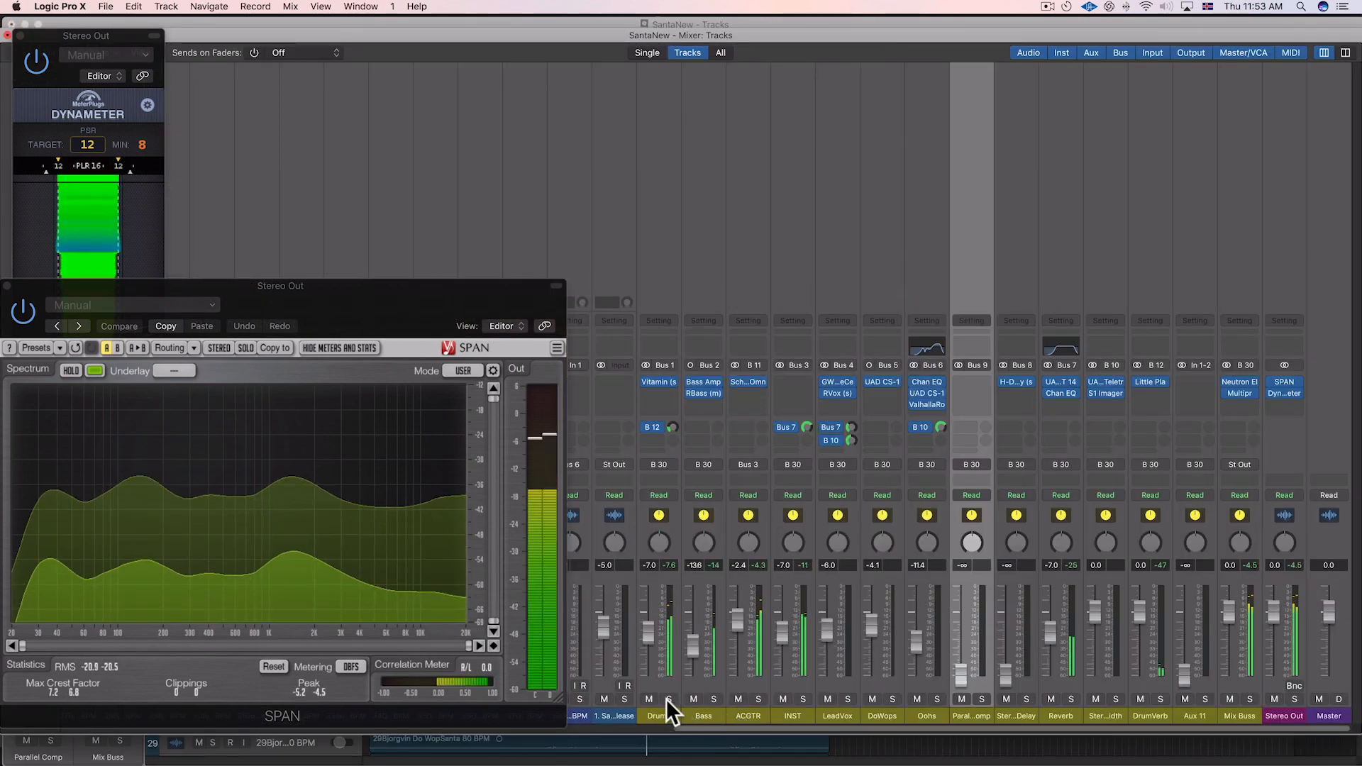
{"action": "left_click", "coordinate": [664, 403]}
{"action": "mouse_move", "coordinate": [745, 637]}
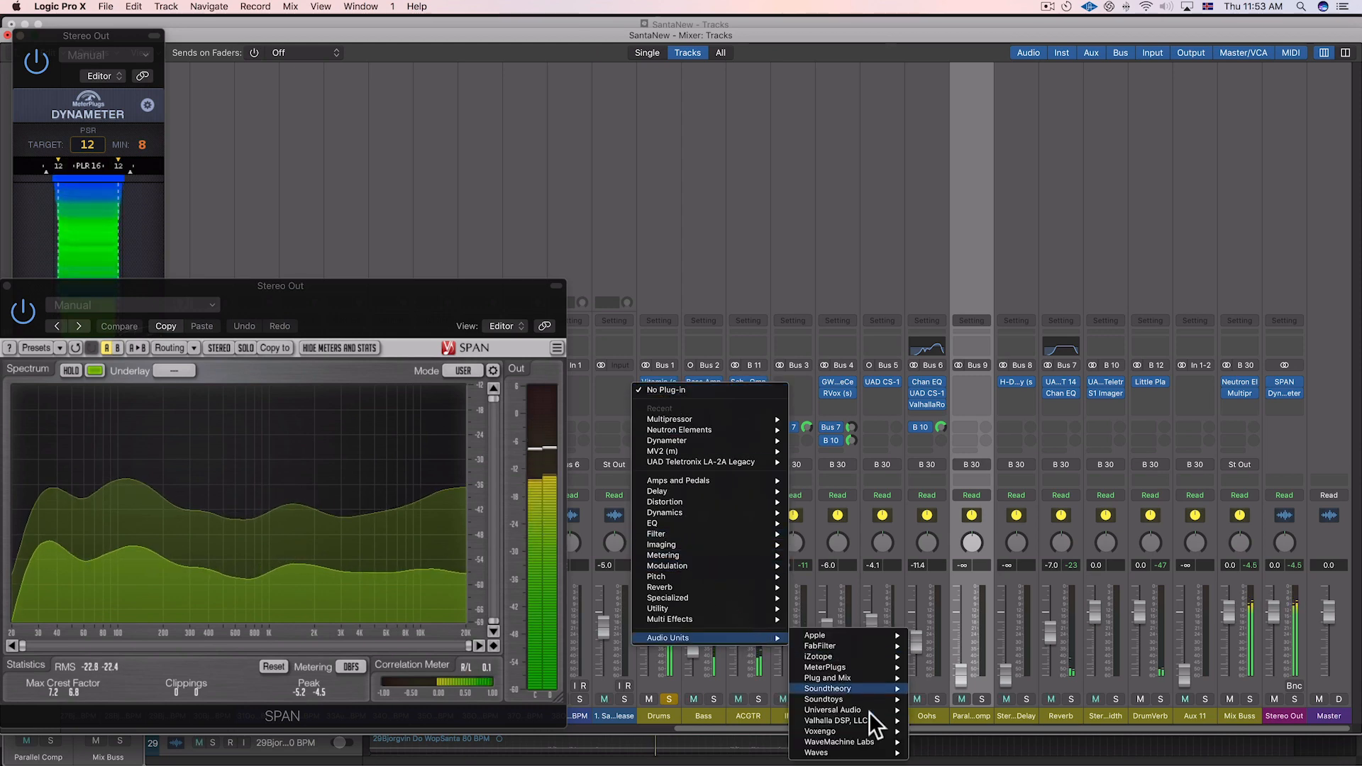
{"action": "mouse_move", "coordinate": [882, 646]}
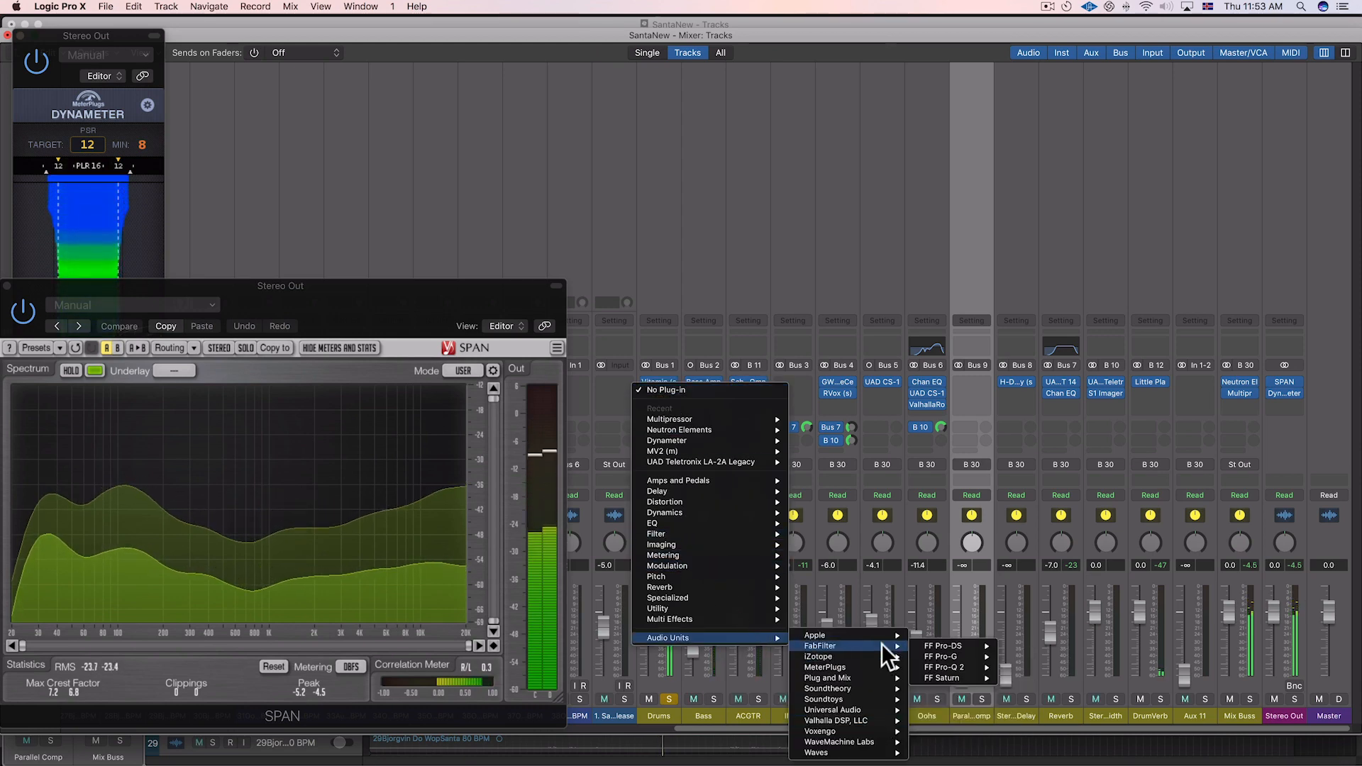
{"action": "left_click", "coordinate": [1025, 668]}
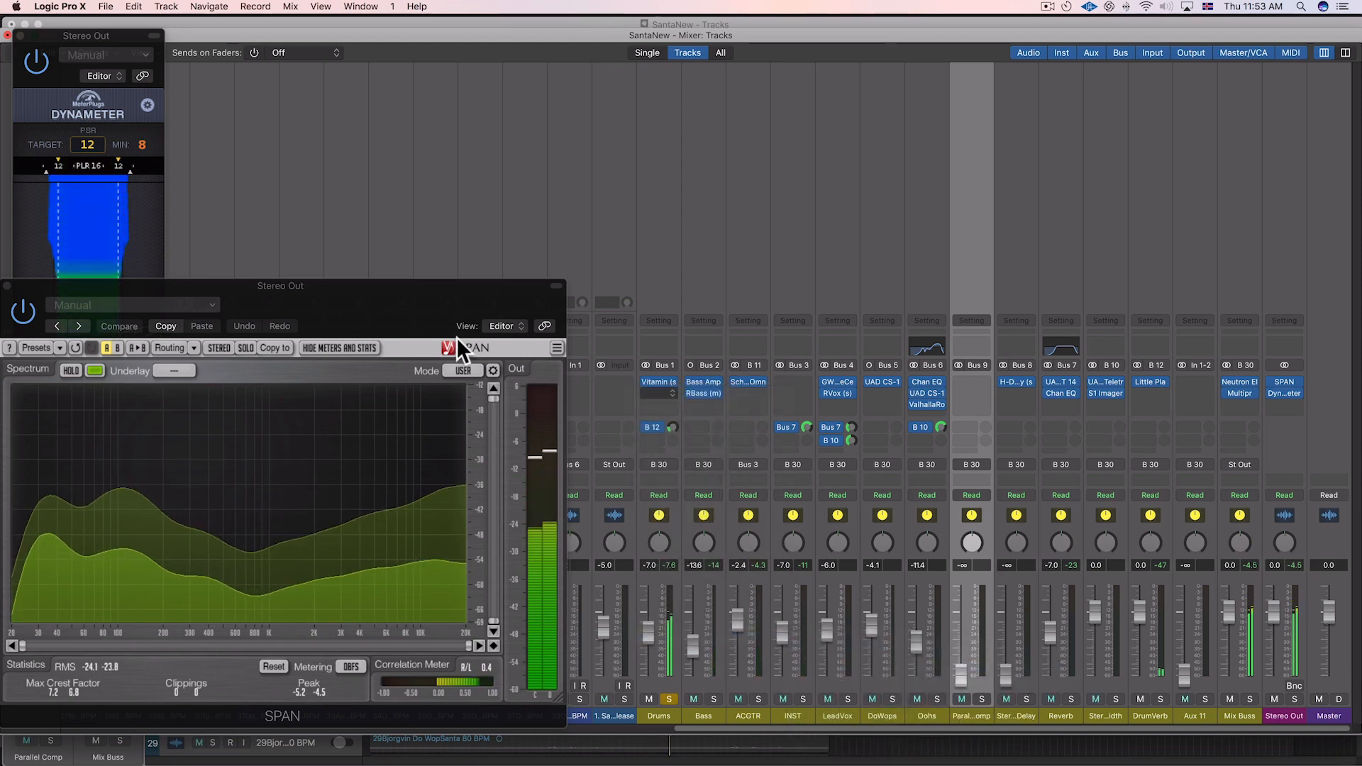
- Cut the drums about 4.8 dB near 11.6 kHz with a Q of about 2.25, and unsolo the bus
{"action": "left_click_drag", "start_coordinate": [303, 211], "coordinate": [421, 243]}
{"action": "scroll", "coordinate": [421, 135], "scroll_direction": "up", "scroll_amount": 3}
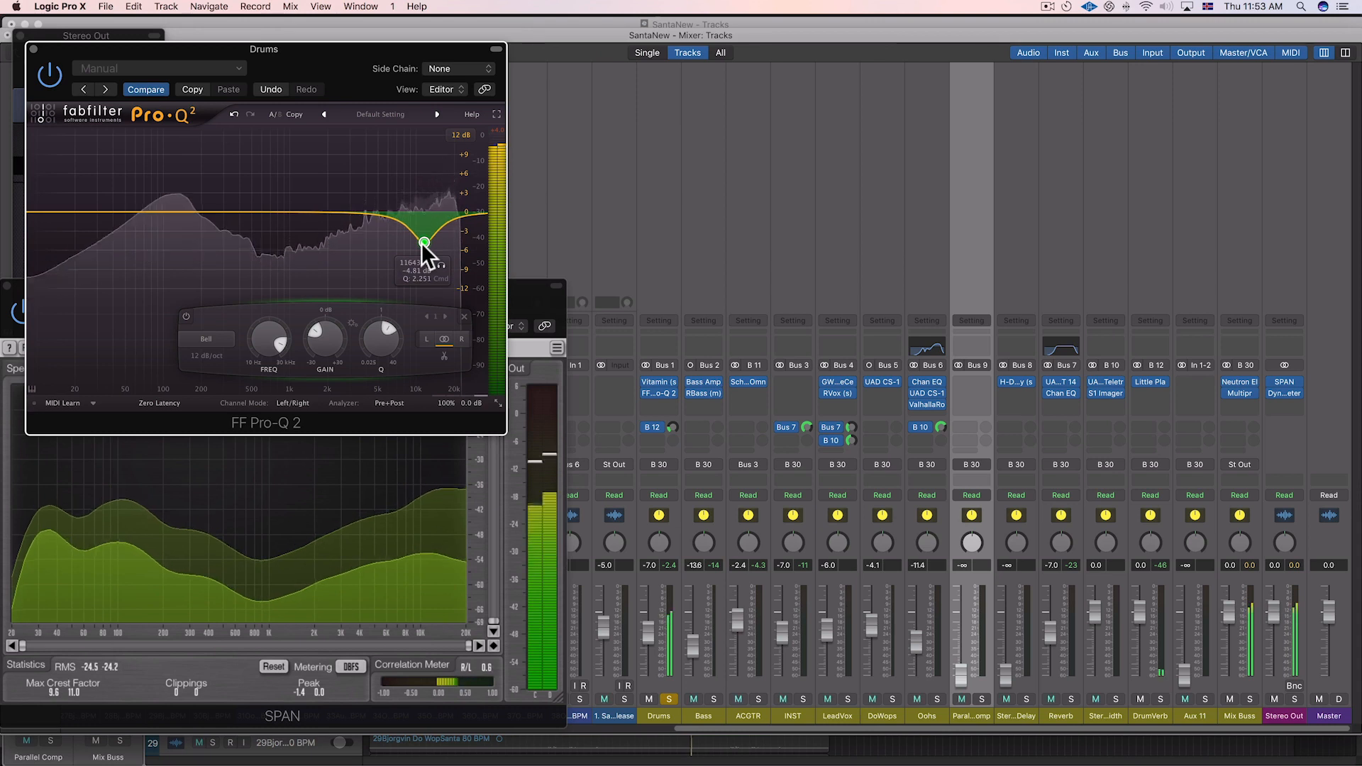
{"action": "left_click", "coordinate": [34, 49]}
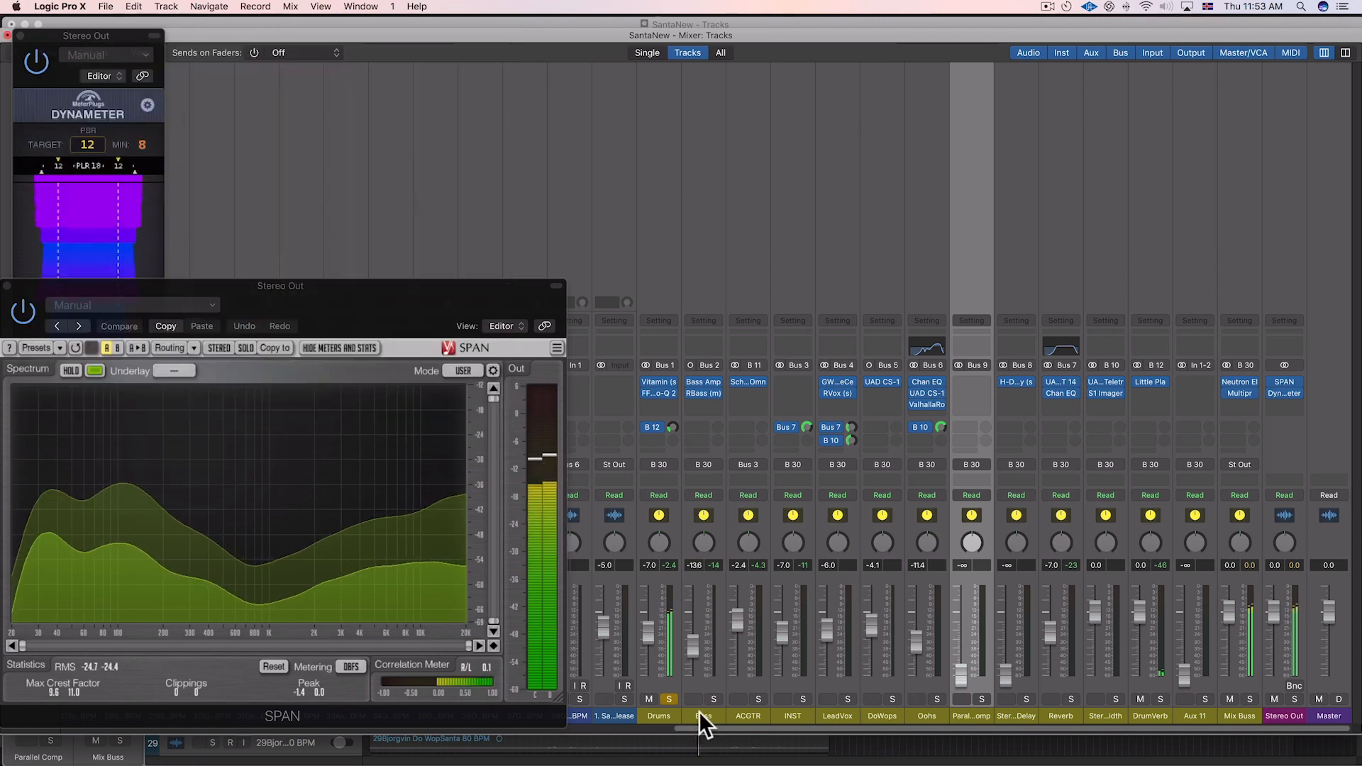
{"action": "left_click", "coordinate": [669, 699]}
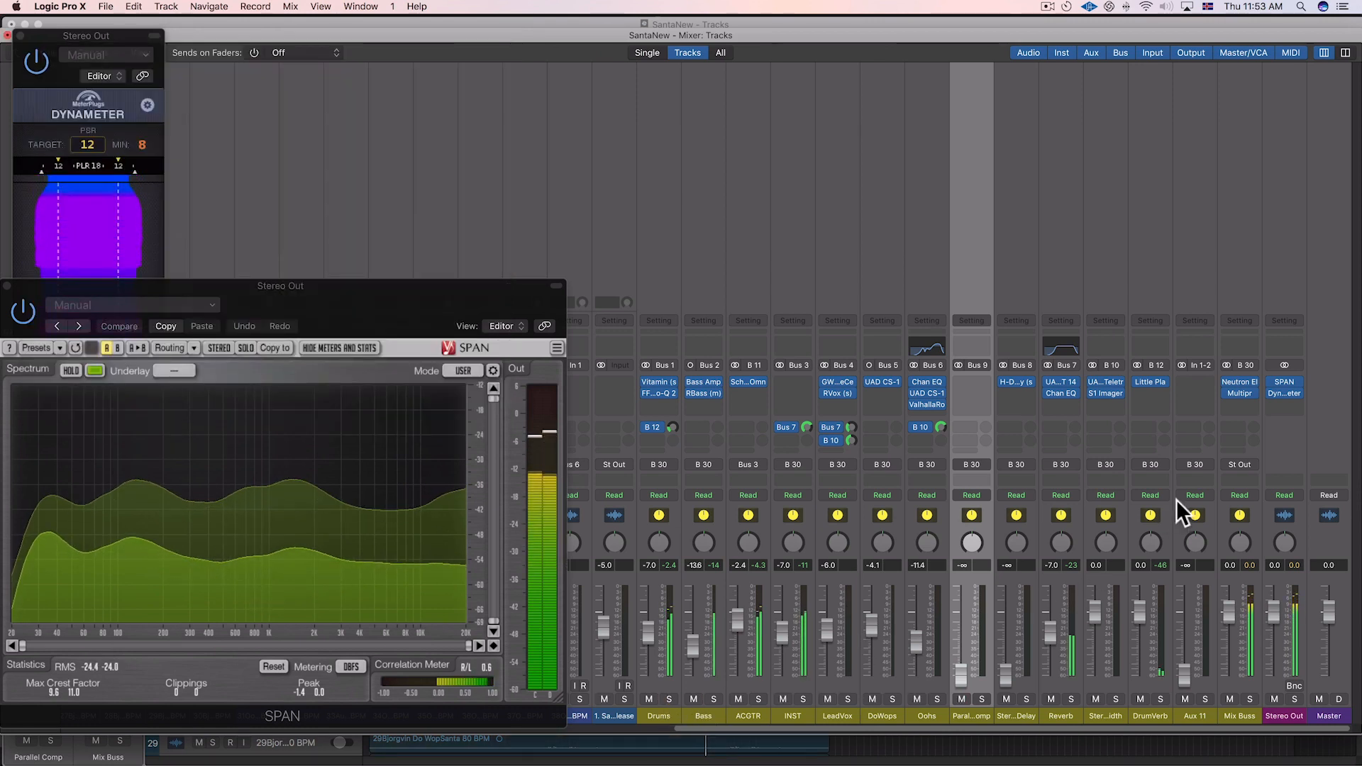
- Insert iZotope Ozone 8 Elements after the Multipressor on the Mix Buss
{"action": "left_click", "coordinate": [1241, 394]}
{"action": "left_click", "coordinate": [1239, 404]}
{"action": "mouse_move", "coordinate": [1258, 650]}
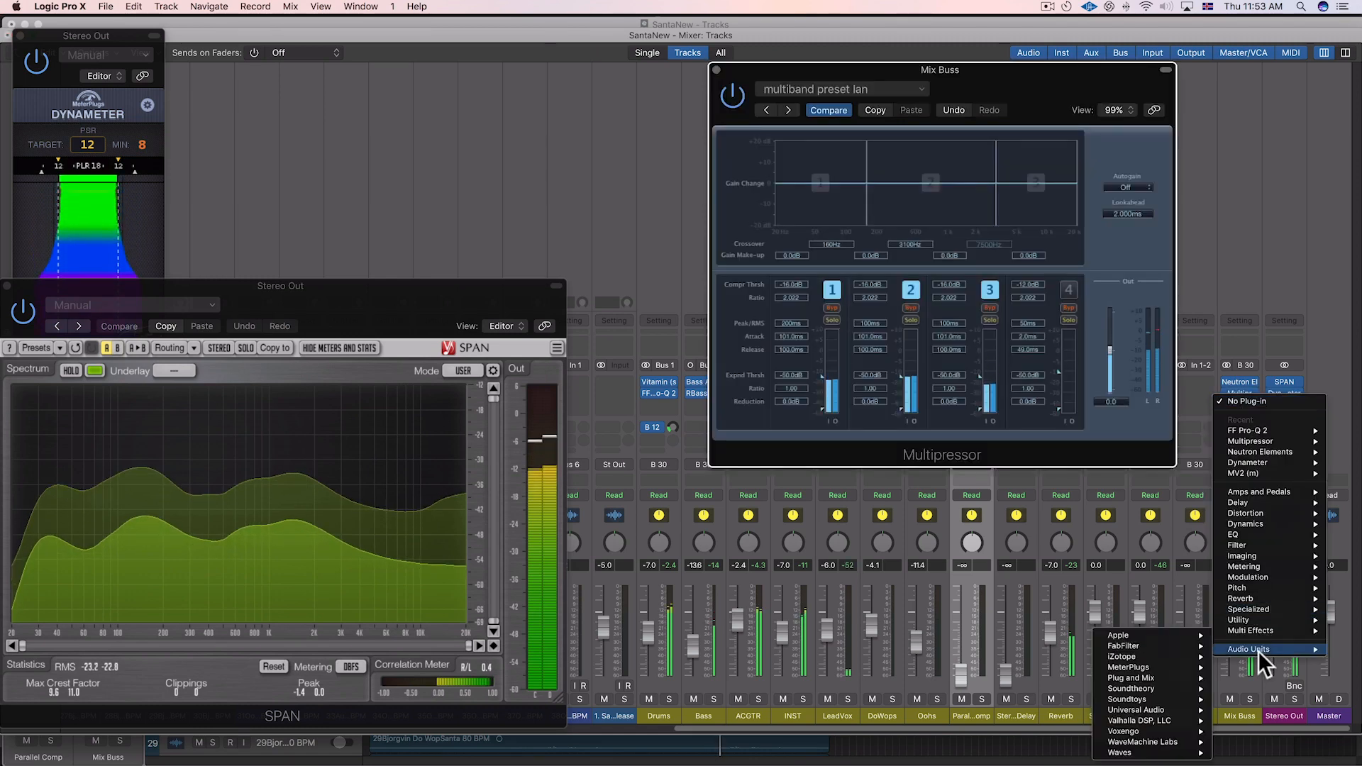
{"action": "mouse_move", "coordinate": [1156, 657]}
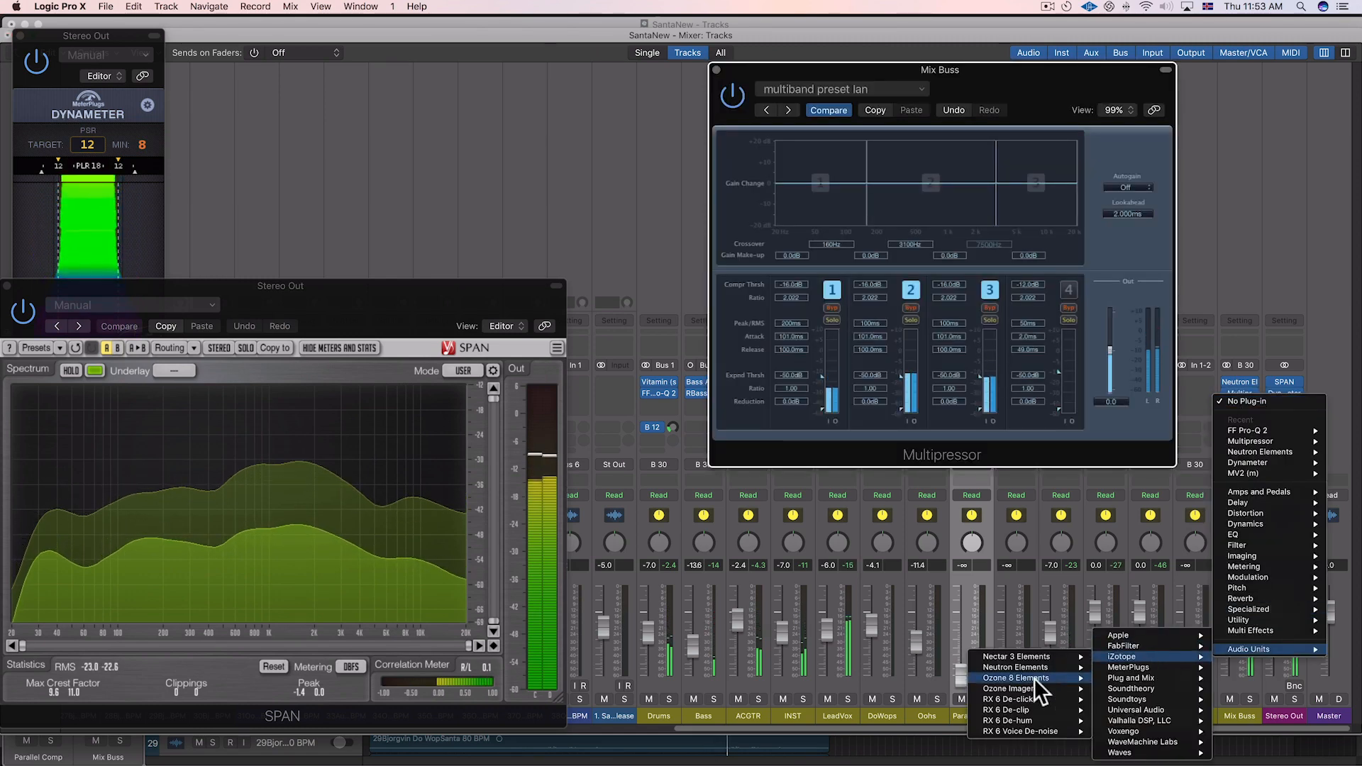
{"action": "mouse_move", "coordinate": [1034, 679]}
{"action": "left_click", "coordinate": [923, 680]}
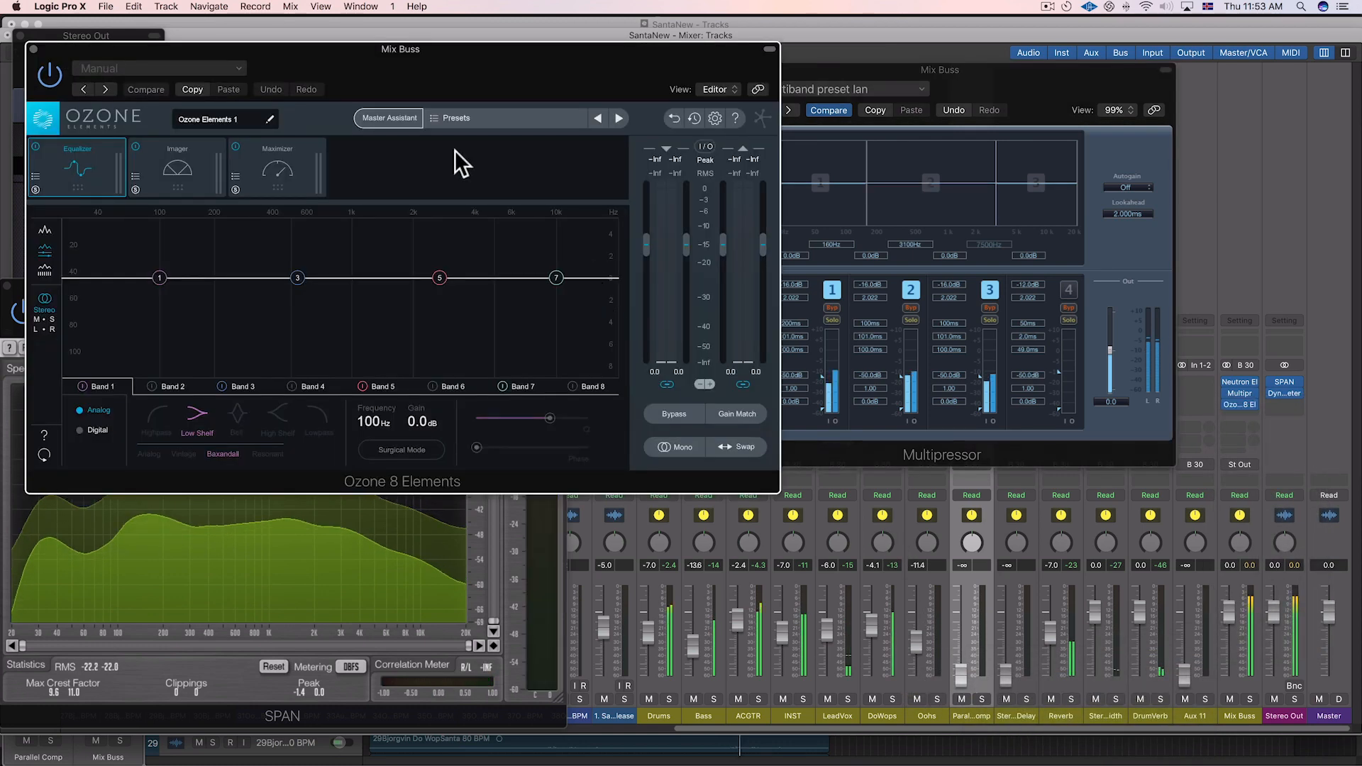
- Run Ozone's Master Assistant with the Streaming target and accept its settings
{"action": "left_click", "coordinate": [394, 122]}
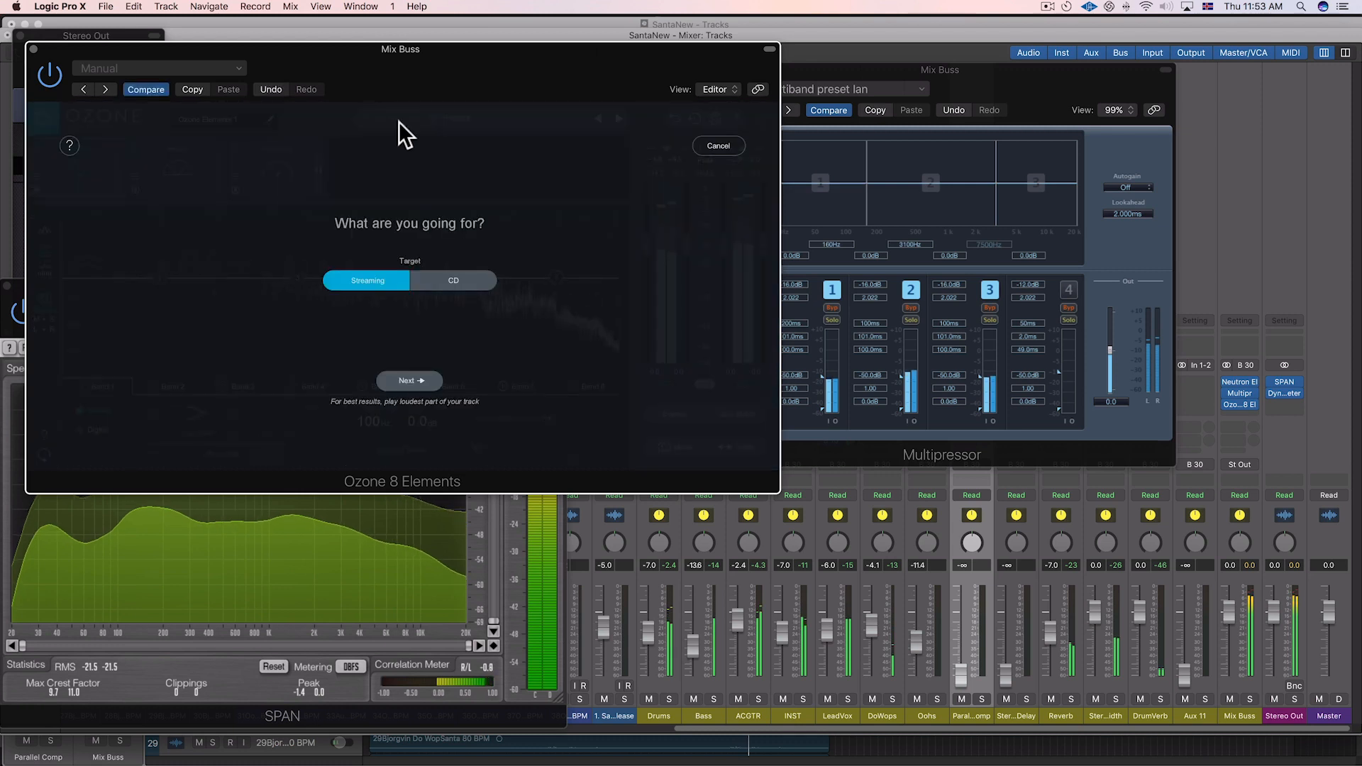
{"action": "left_click", "coordinate": [406, 378]}
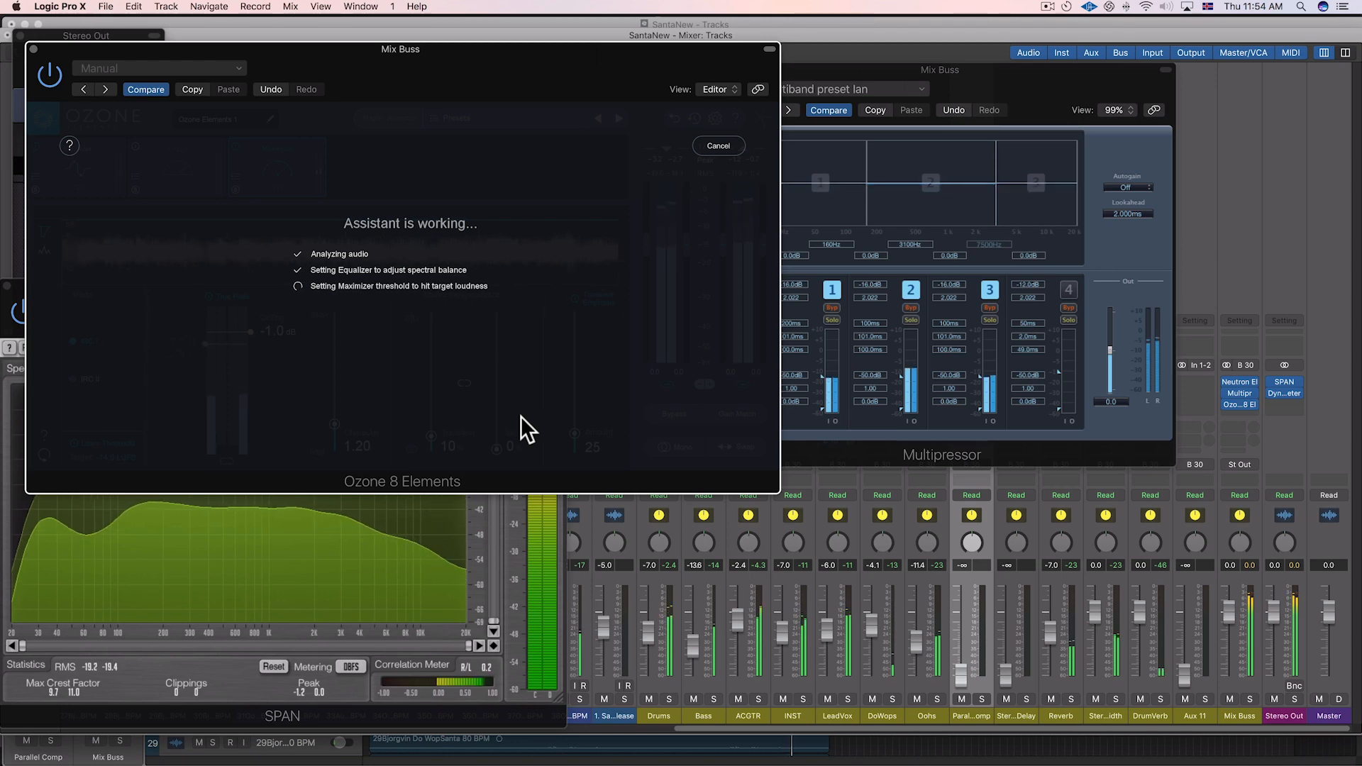
{"action": "left_click", "coordinate": [415, 379]}
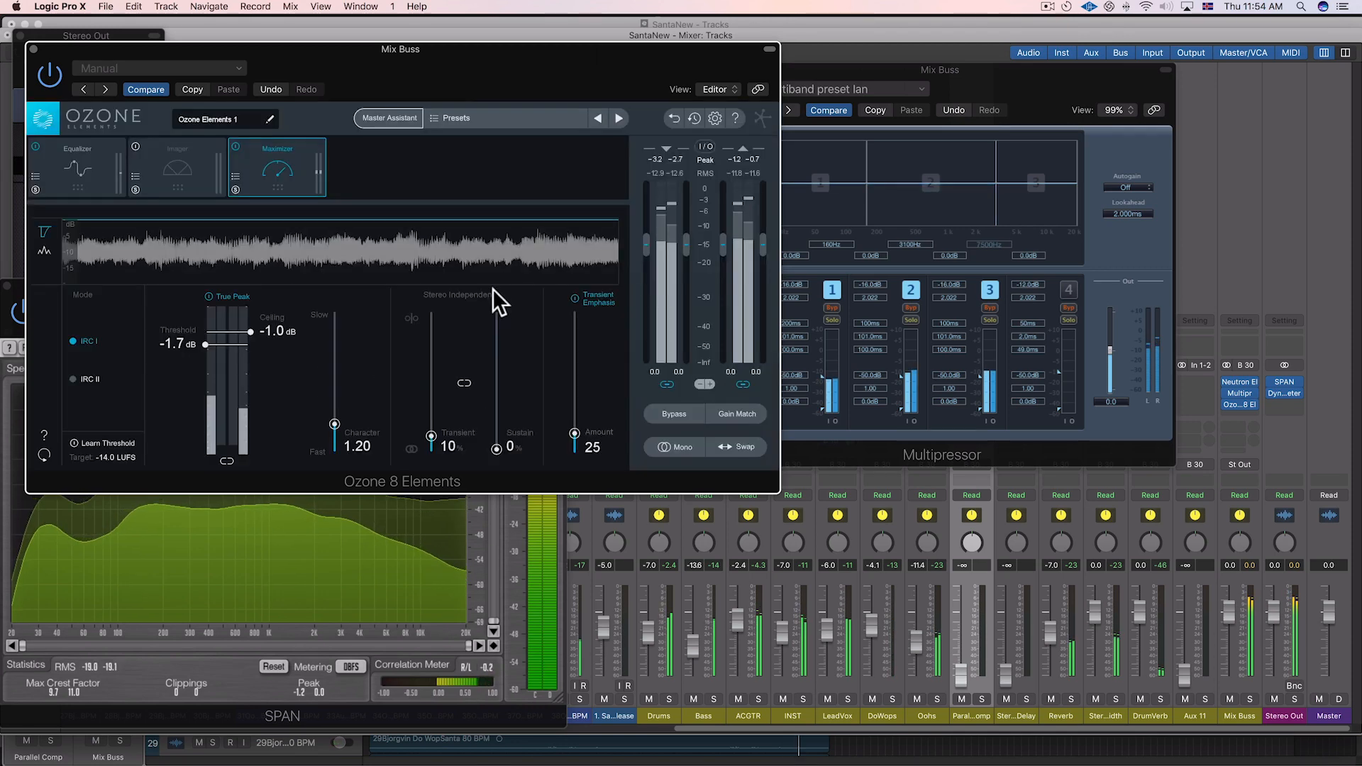
- Arrange the Ozone and Multipressor windows over the arrangement so both are visible beside the meters
{"action": "left_click_drag", "start_coordinate": [491, 71], "coordinate": [1051, 277]}
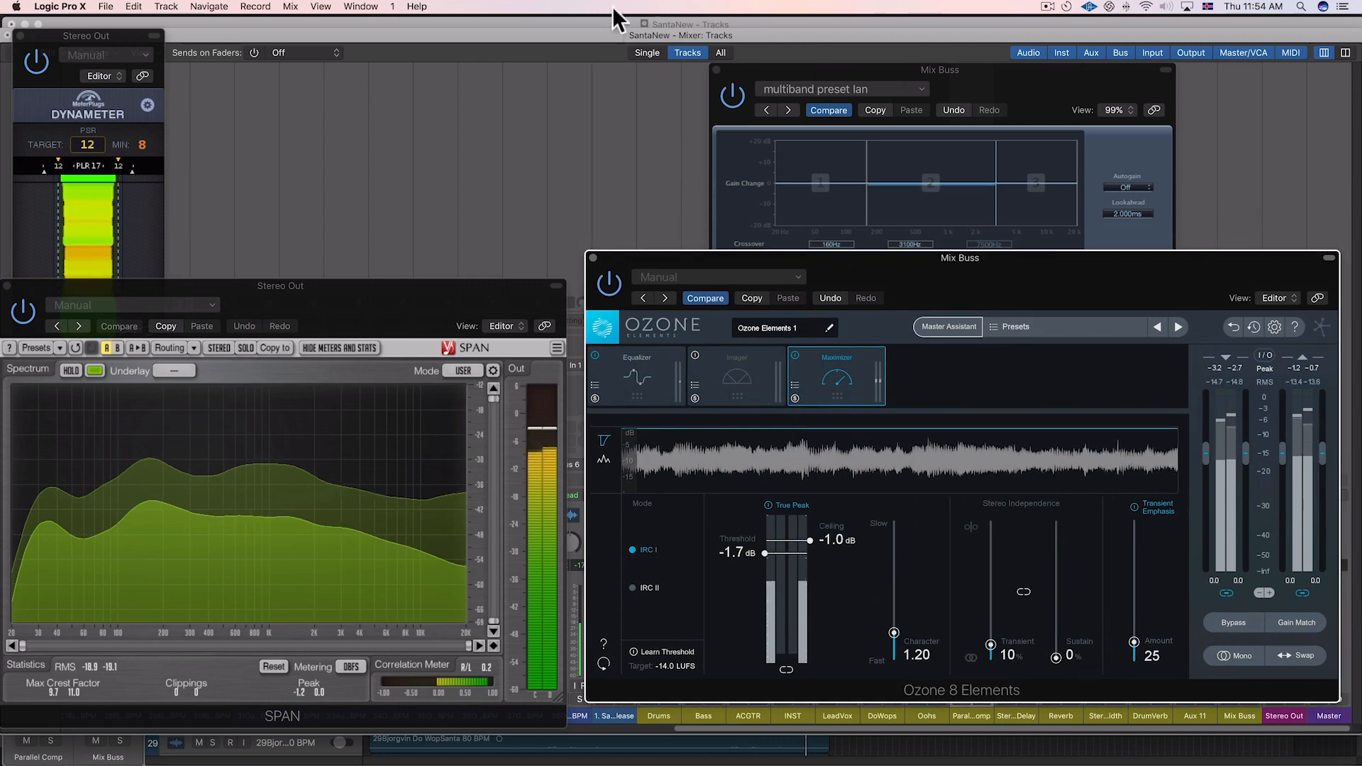
{"action": "left_click", "coordinate": [616, 23]}
{"action": "left_click_drag", "start_coordinate": [936, 71], "coordinate": [454, 26]}
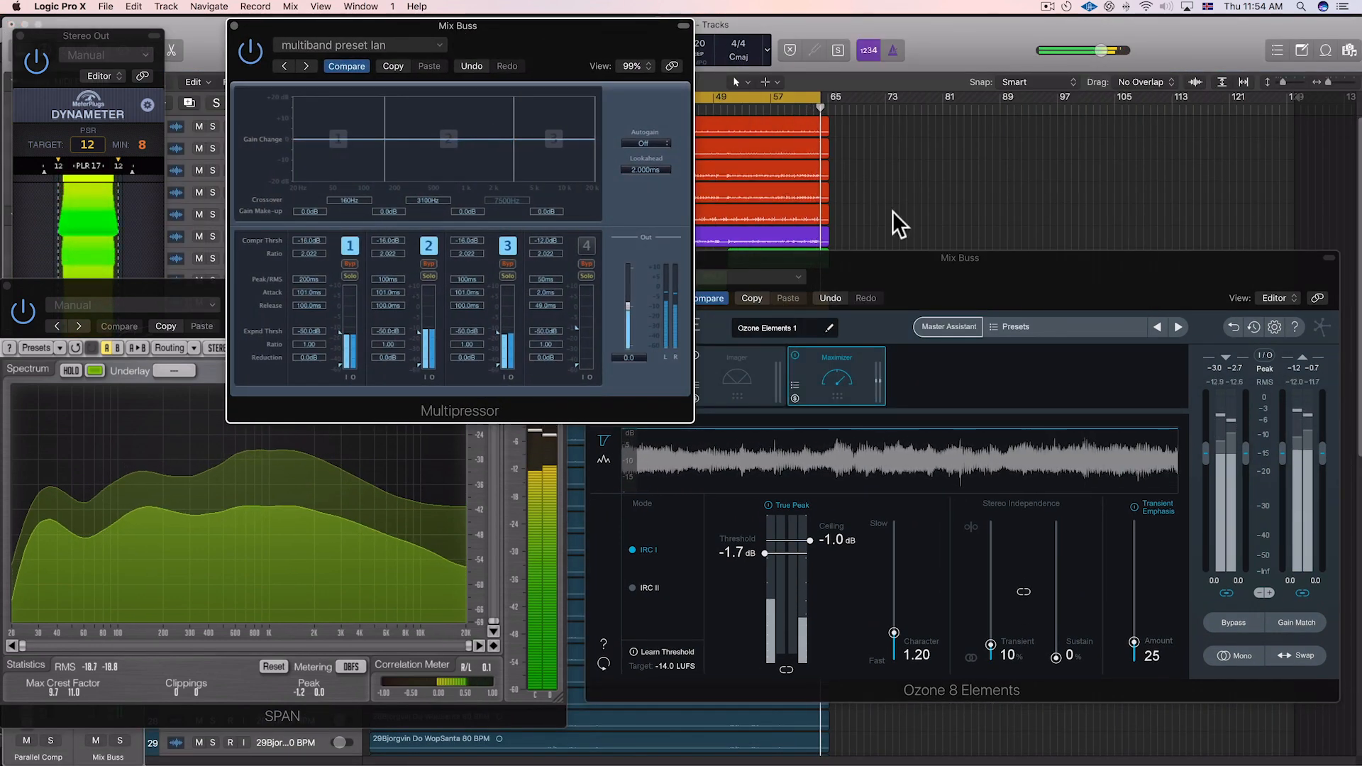
{"action": "left_click", "coordinate": [897, 257]}
- Enable Ozone's Imager module and set its stereo width to 19.3
{"action": "left_click", "coordinate": [734, 371]}
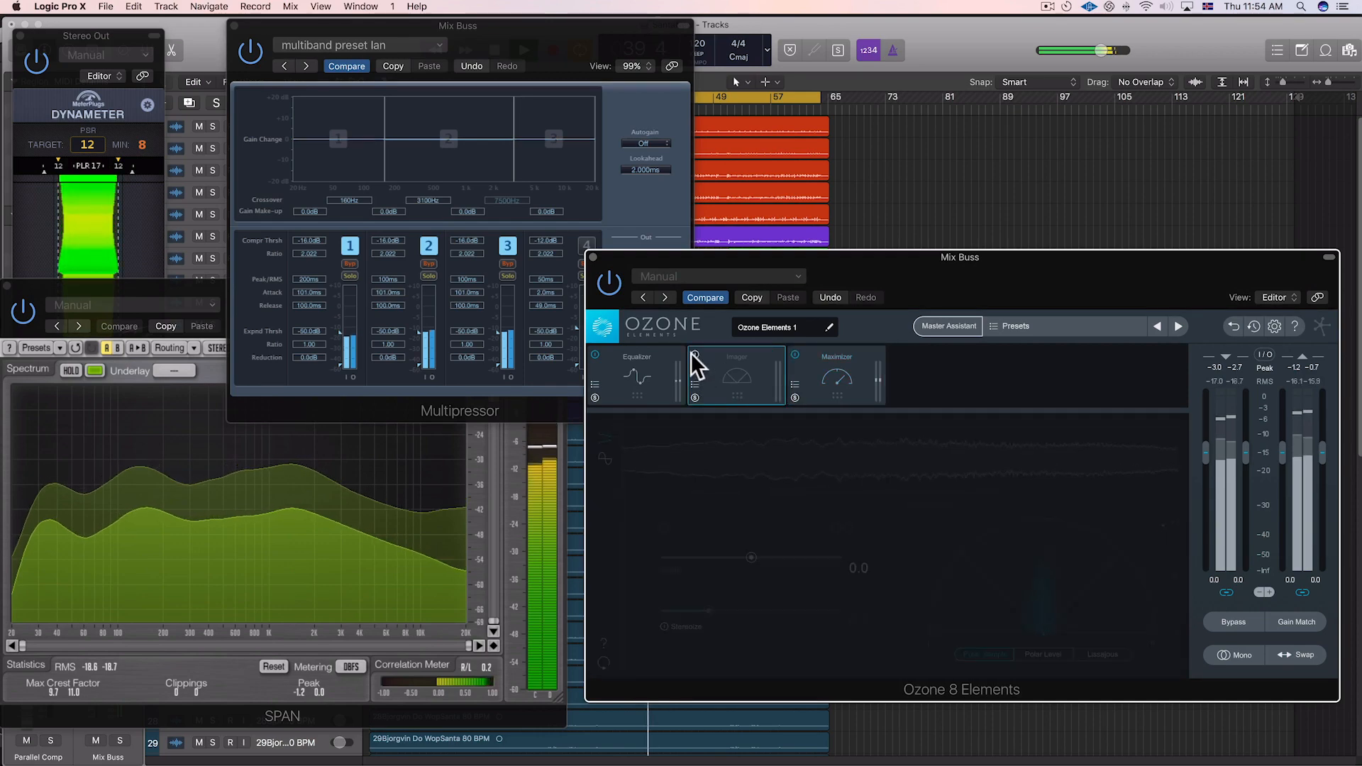
{"action": "left_click_drag", "start_coordinate": [752, 558], "coordinate": [770, 558]}
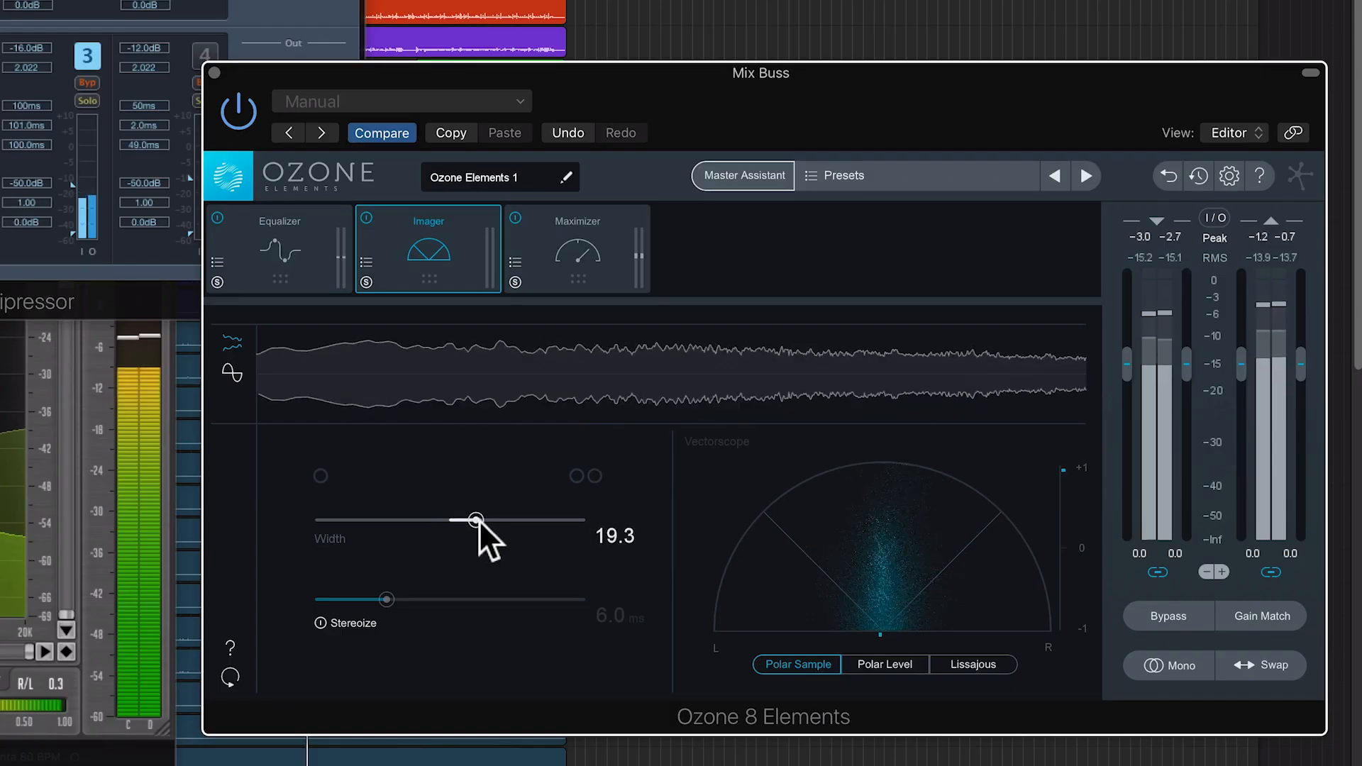
{"action": "left_click_drag", "start_coordinate": [479, 521], "coordinate": [479, 521]}
- Lower the band 8 high shelf in Ozone's Equalizer to -1.1 dB
{"action": "left_click", "coordinate": [289, 257]}
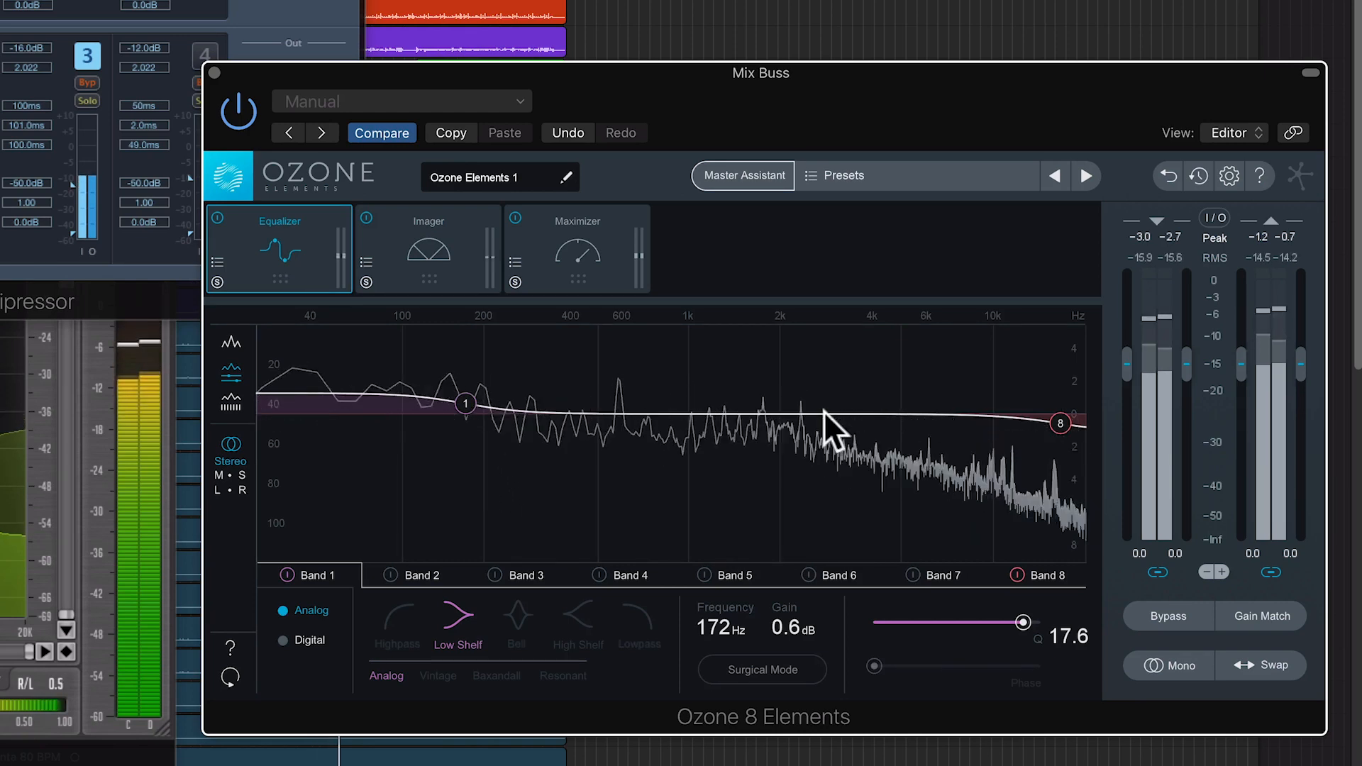
{"action": "left_click", "coordinate": [1060, 424]}
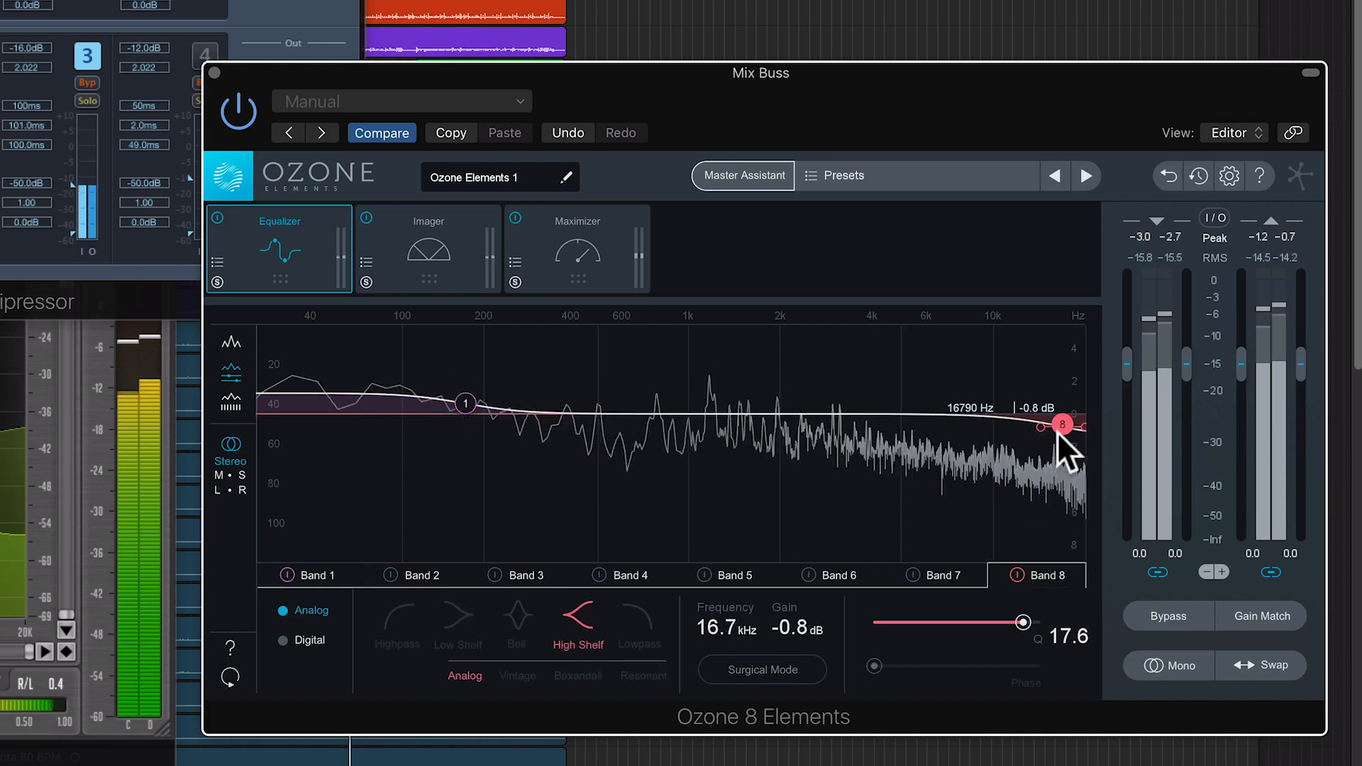
{"action": "left_click_drag", "start_coordinate": [1057, 431], "coordinate": [1057, 436]}
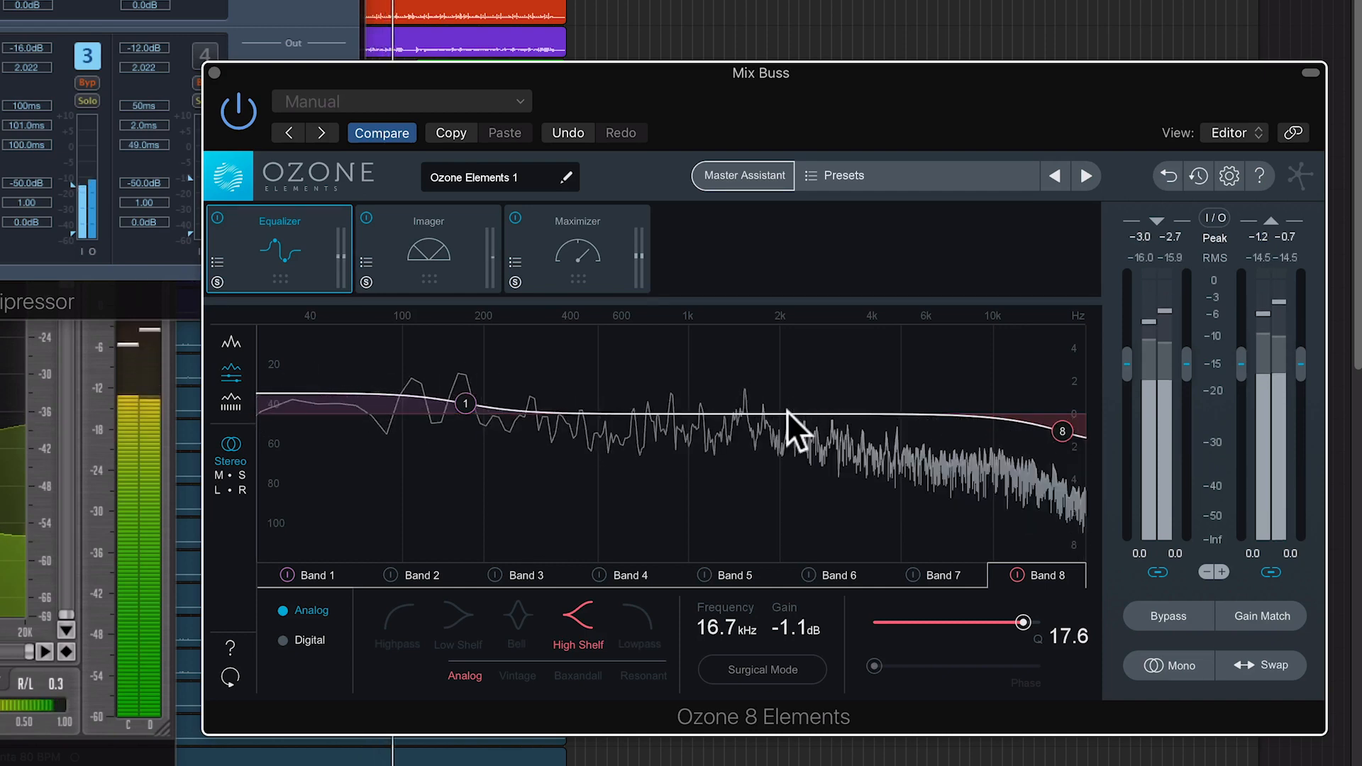
- Add a -1.1 dB bell cut at 2.14 kHz and set the low shelf to 0.7 dB at 171 Hz
{"action": "left_click_drag", "start_coordinate": [786, 410], "coordinate": [828, 431]}
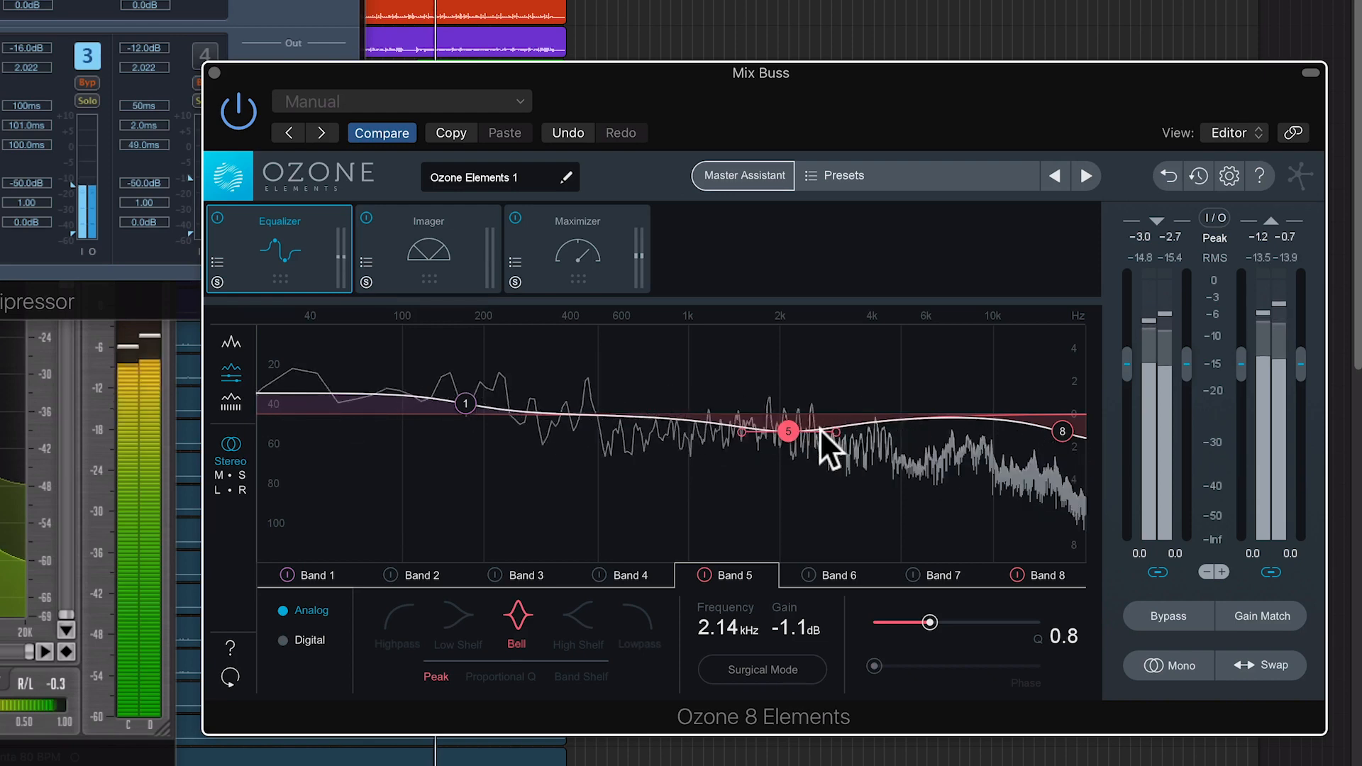
{"action": "left_click", "coordinate": [465, 403]}
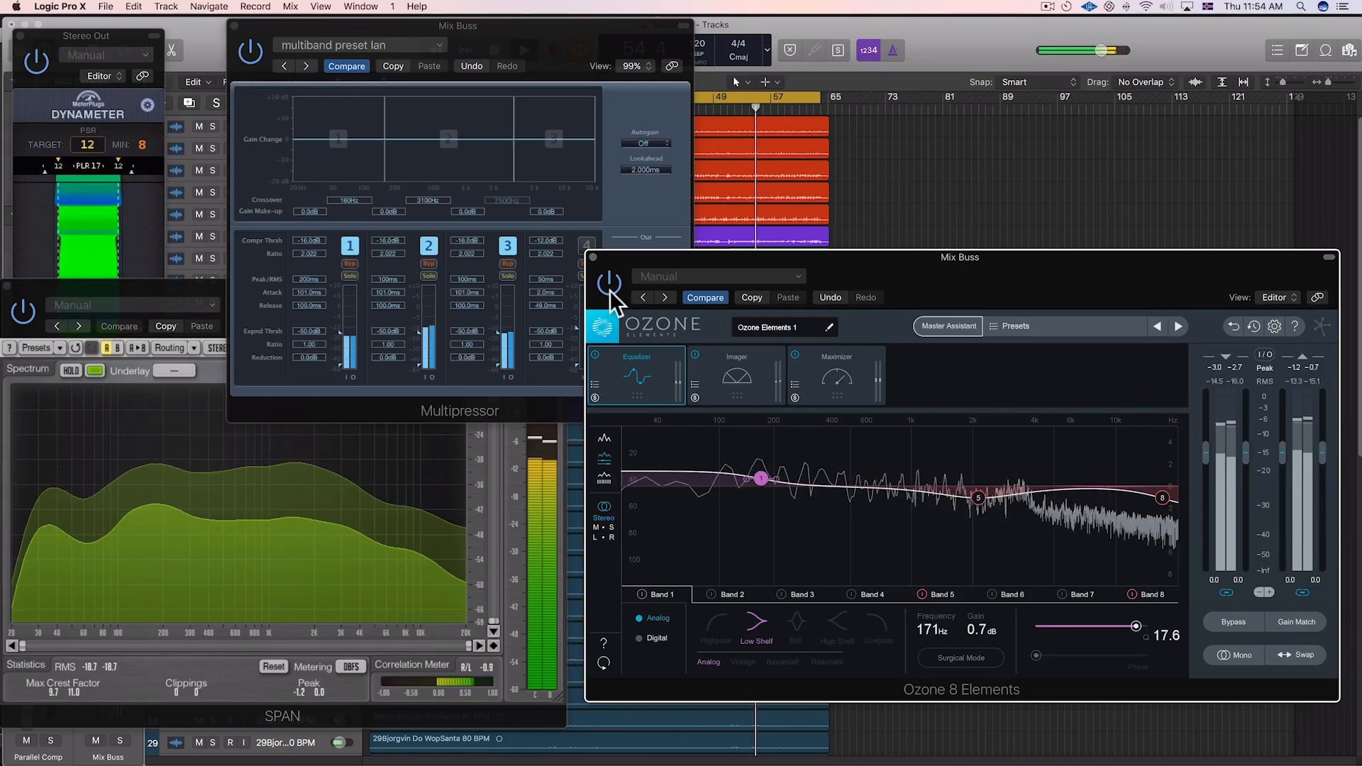
- Close the Ozone, Multipressor and SPAN windows, leaving Dynameter open over the arrangement
{"action": "left_click", "coordinate": [593, 257]}
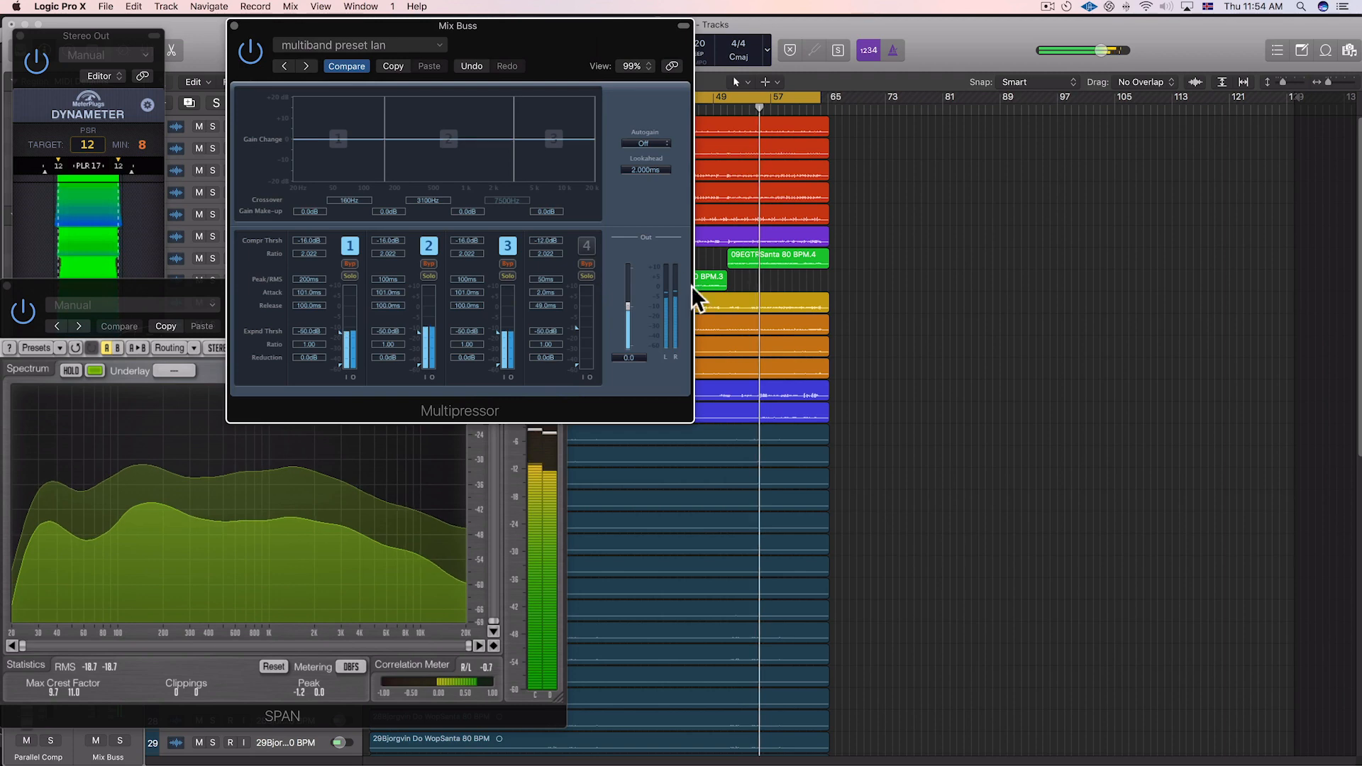
{"action": "left_click", "coordinate": [234, 27]}
{"action": "left_click_drag", "start_coordinate": [462, 307], "coordinate": [675, 231]}
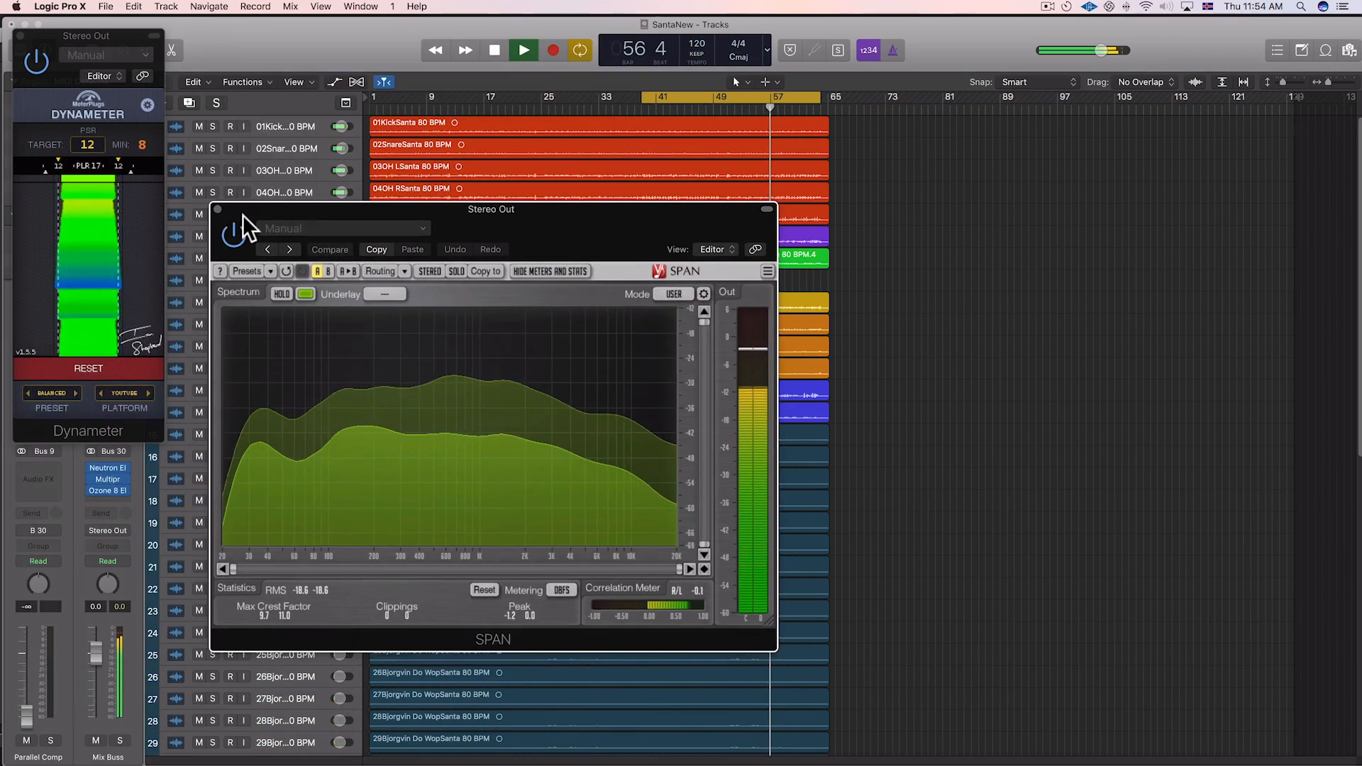
{"action": "left_click", "coordinate": [217, 209]}
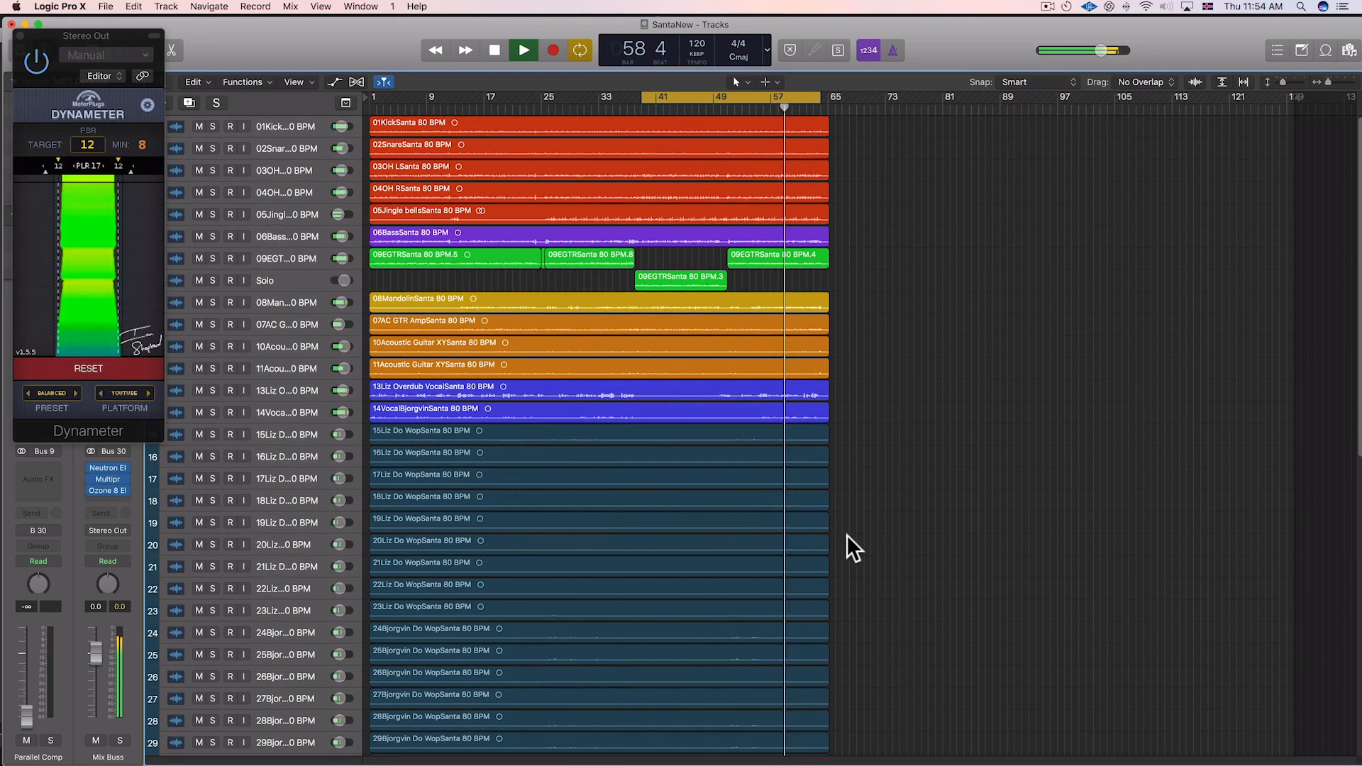
- Enlarge the track heights in the arrangement and raise the mandolin track's volume to -5.0 dB
{"action": "key", "text": "super+Down"}
{"action": "key", "text": "super+Down"}
{"action": "key", "text": "super+Down"}
{"action": "key", "text": "super+Down"}
{"action": "key", "text": "super+Down"}
{"action": "key", "text": "super+Down"}
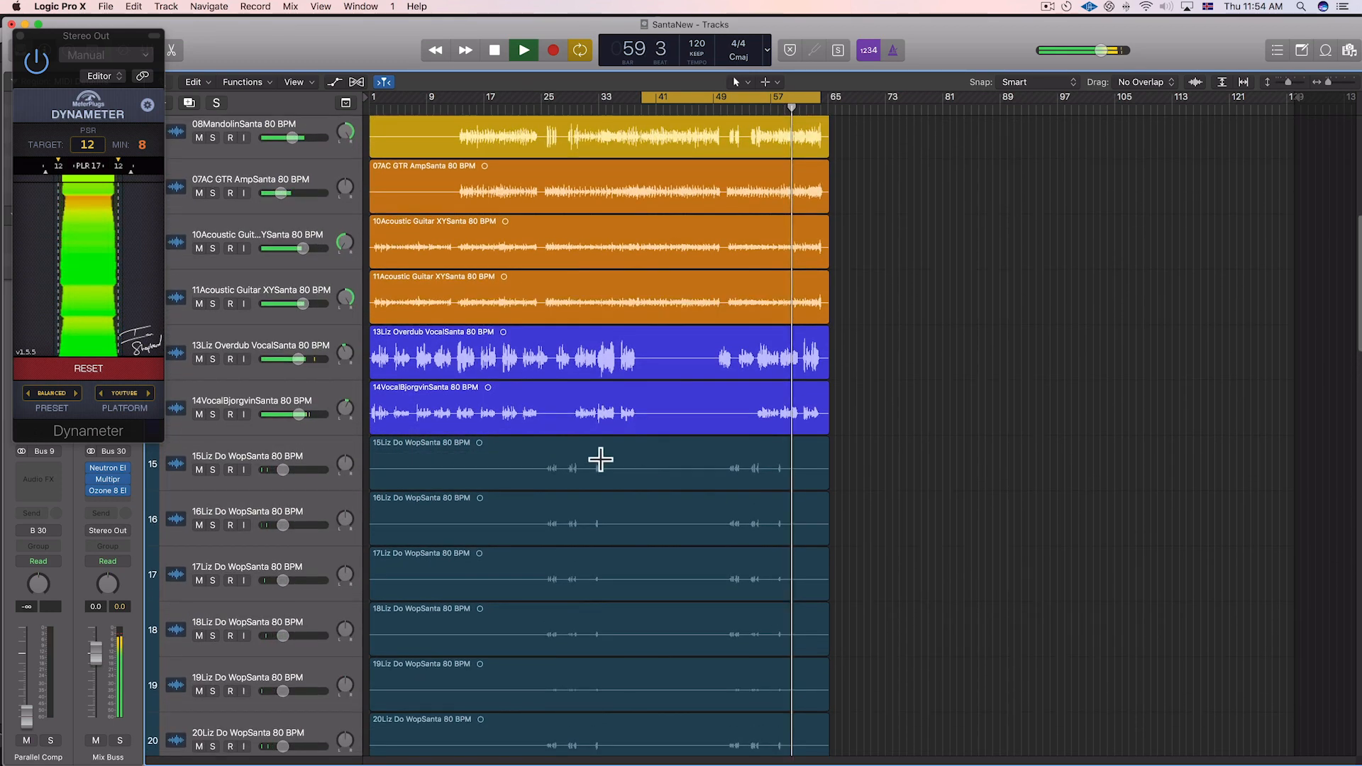
{"action": "scroll", "coordinate": [288, 402], "scroll_direction": "up", "scroll_amount": 6}
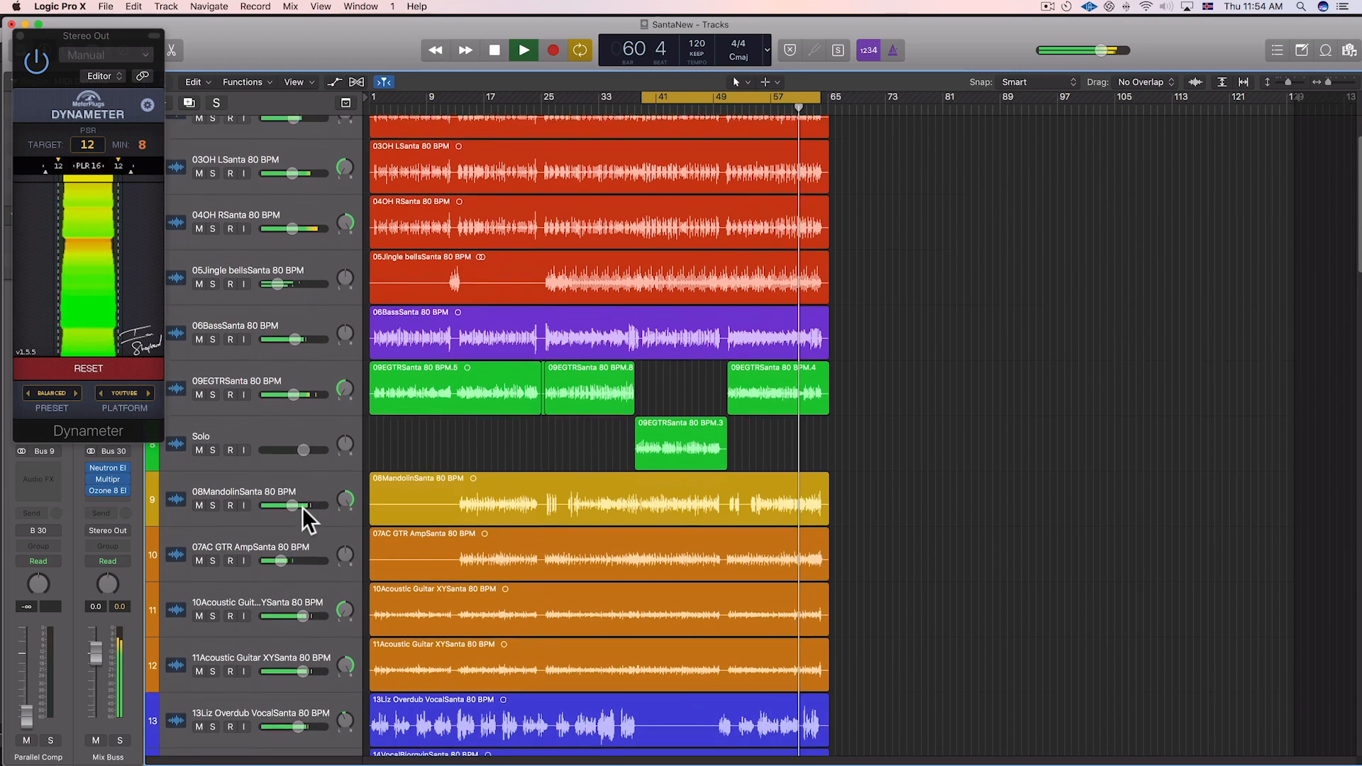
{"action": "scroll", "coordinate": [303, 508], "scroll_direction": "down", "scroll_amount": 2}
{"action": "left_click_drag", "start_coordinate": [293, 468], "coordinate": [295, 467]}
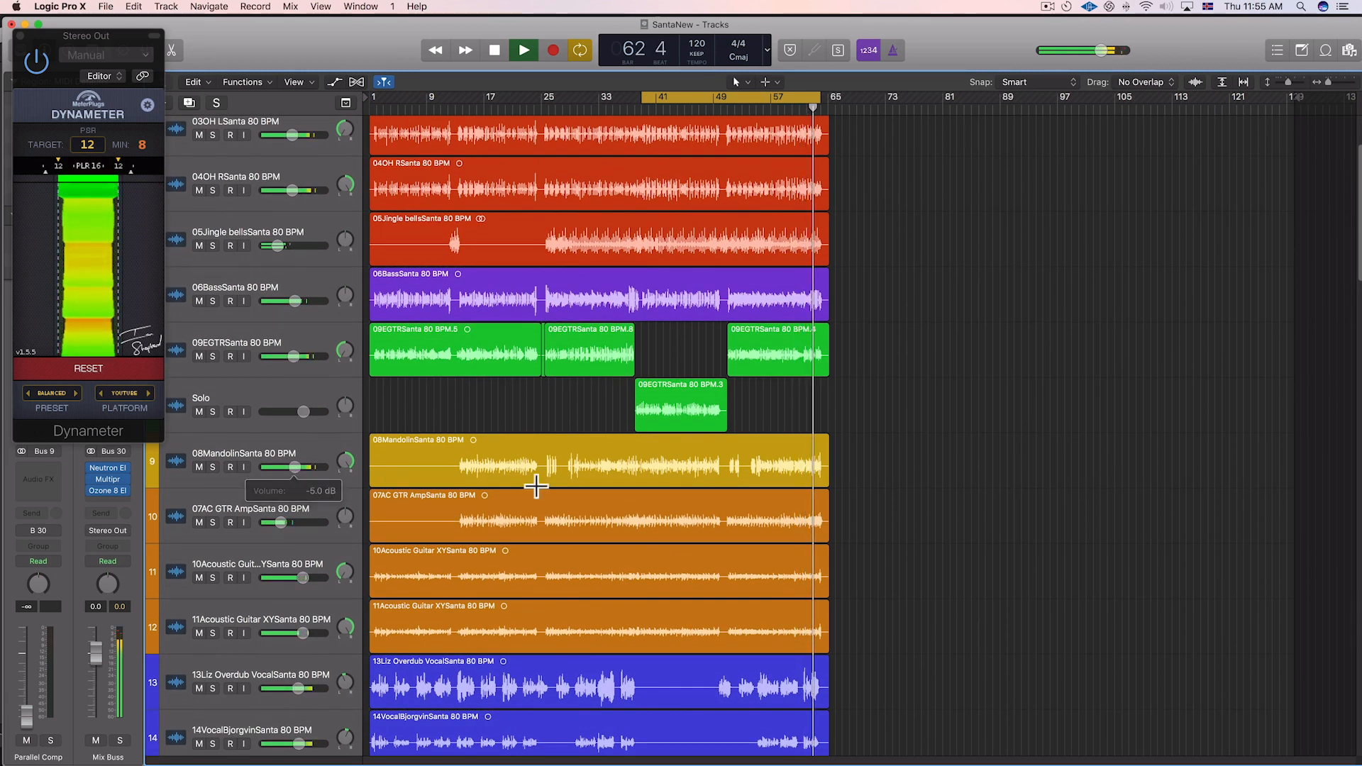
- Show the mixer, close Dynameter, and check the Stereo Out spectrum in SPAN before closing it
{"action": "key", "text": "super+2"}
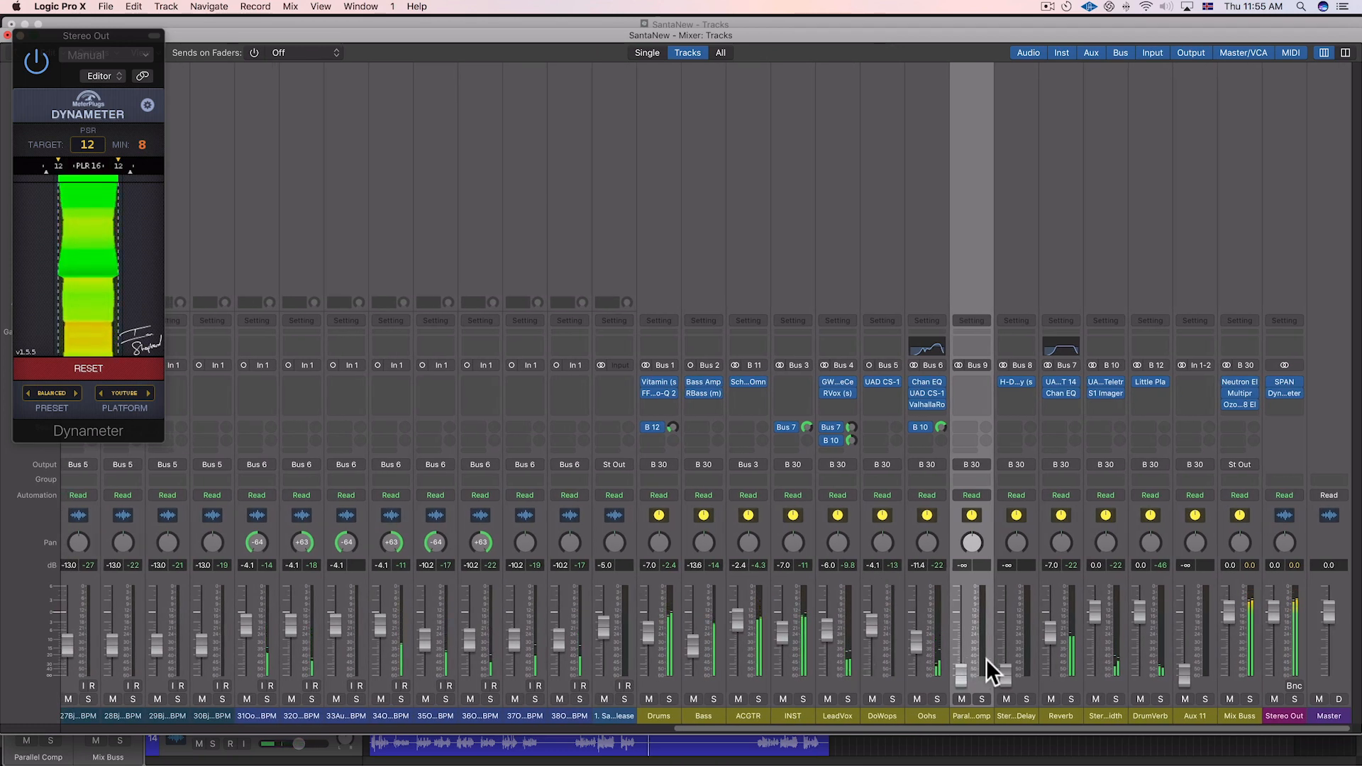
{"action": "mouse_move", "coordinate": [1259, 402]}
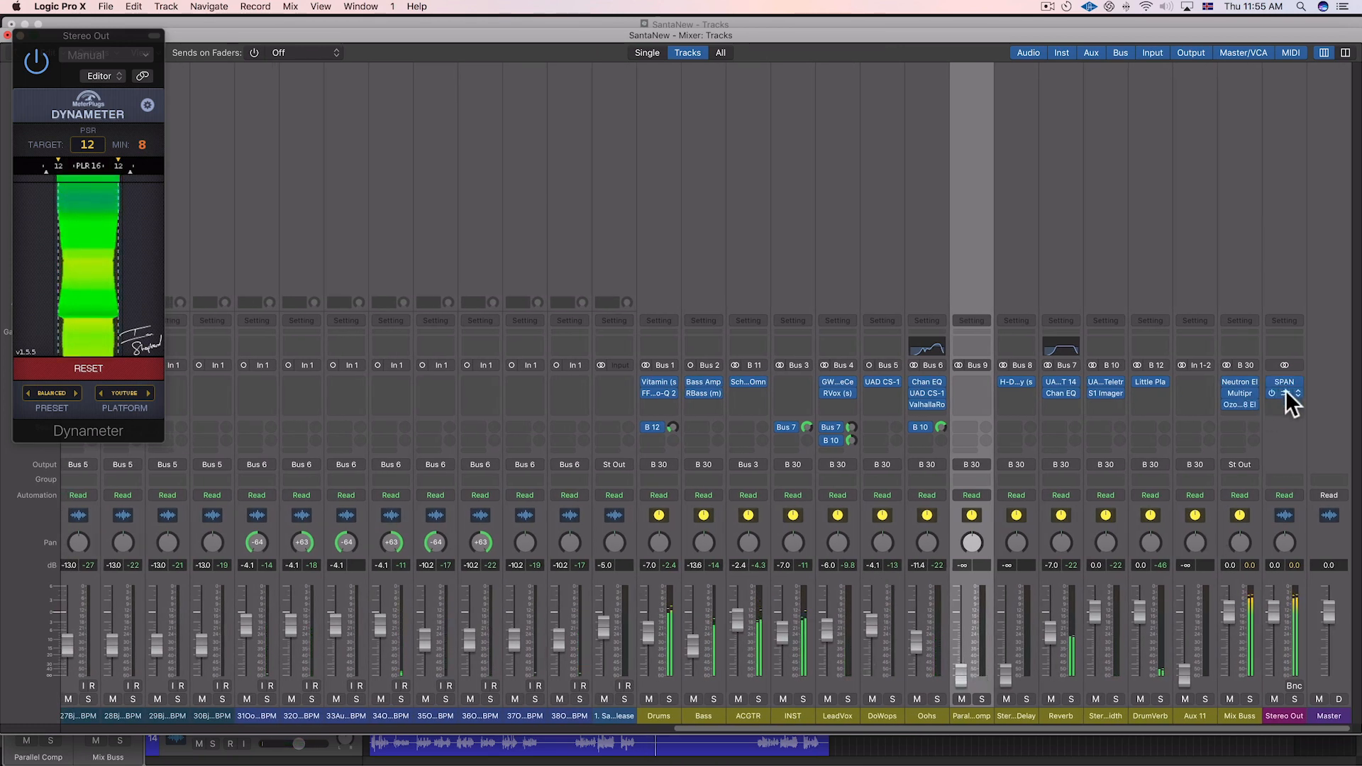
{"action": "left_click", "coordinate": [1286, 393]}
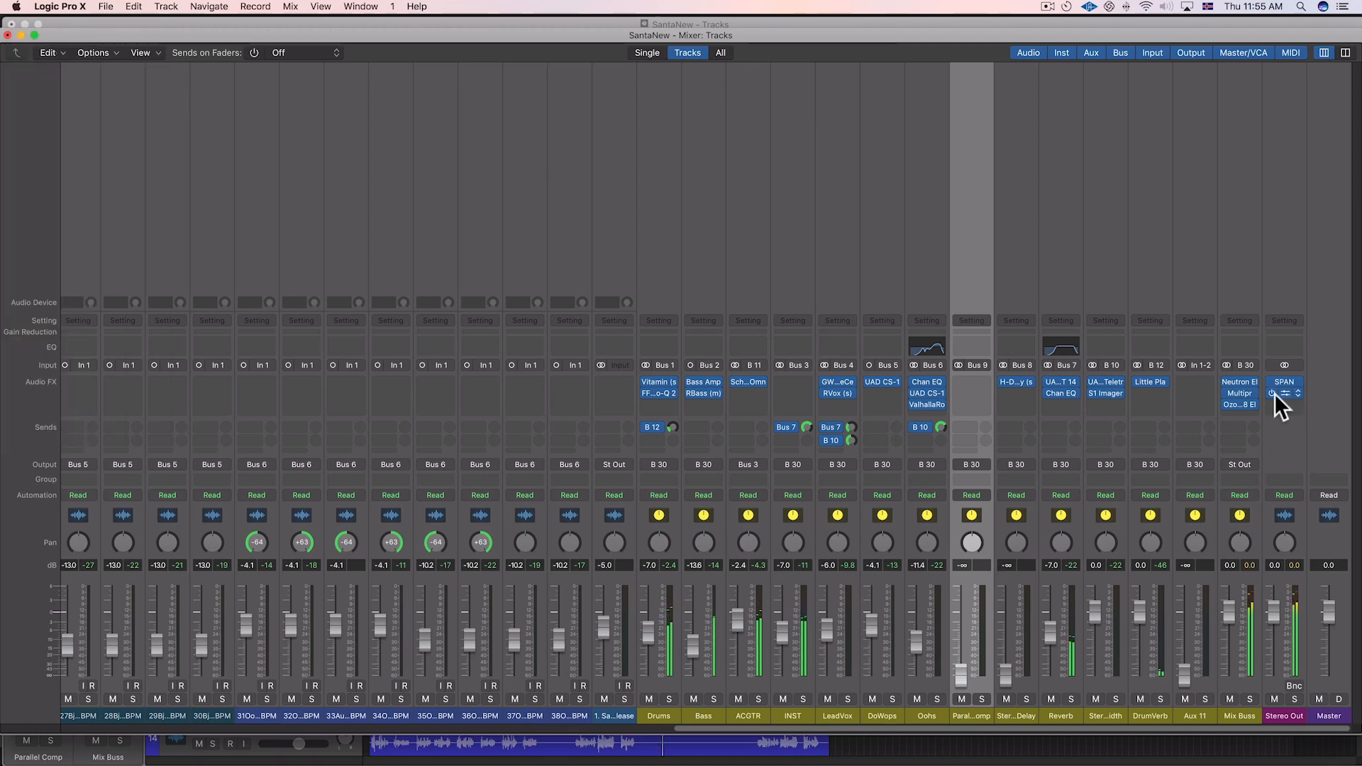
{"action": "left_click", "coordinate": [1286, 383]}
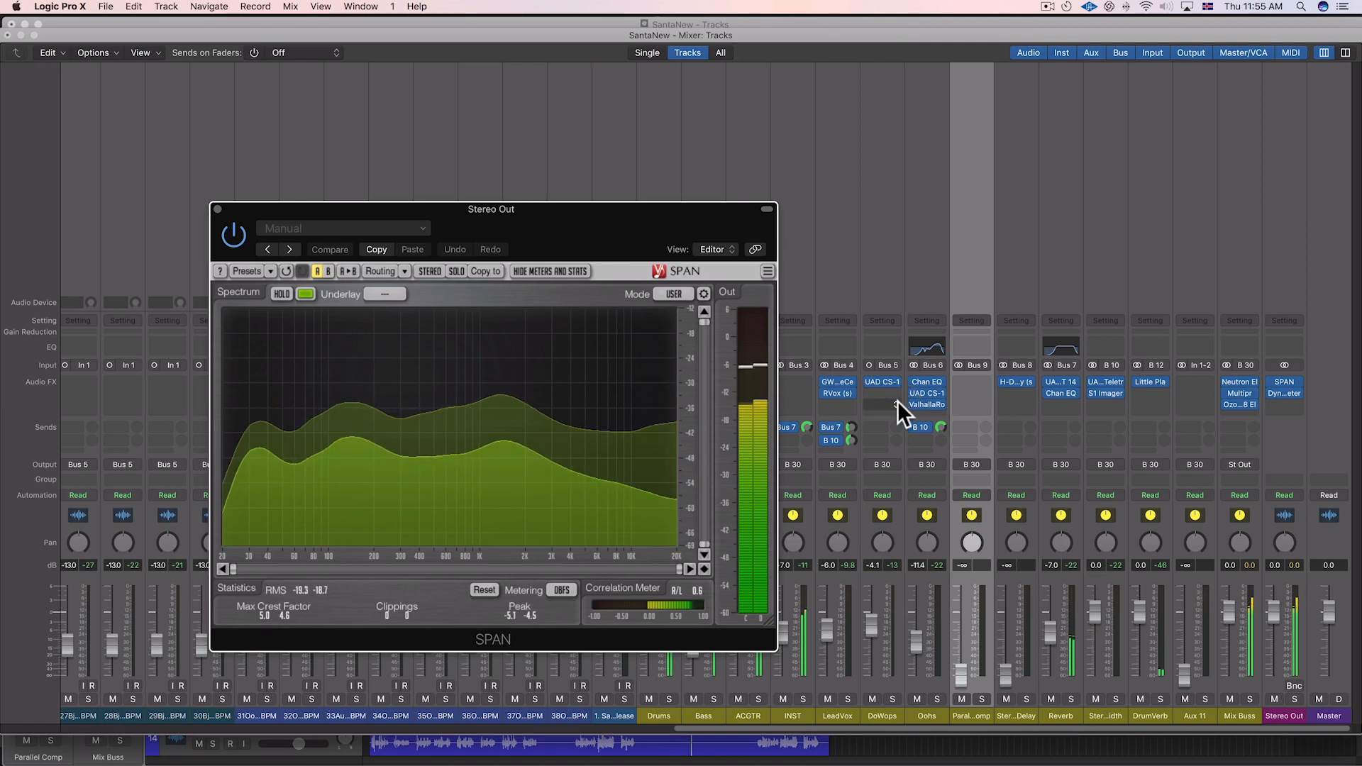
{"action": "left_click", "coordinate": [703, 293]}
{"action": "left_click", "coordinate": [632, 347]}
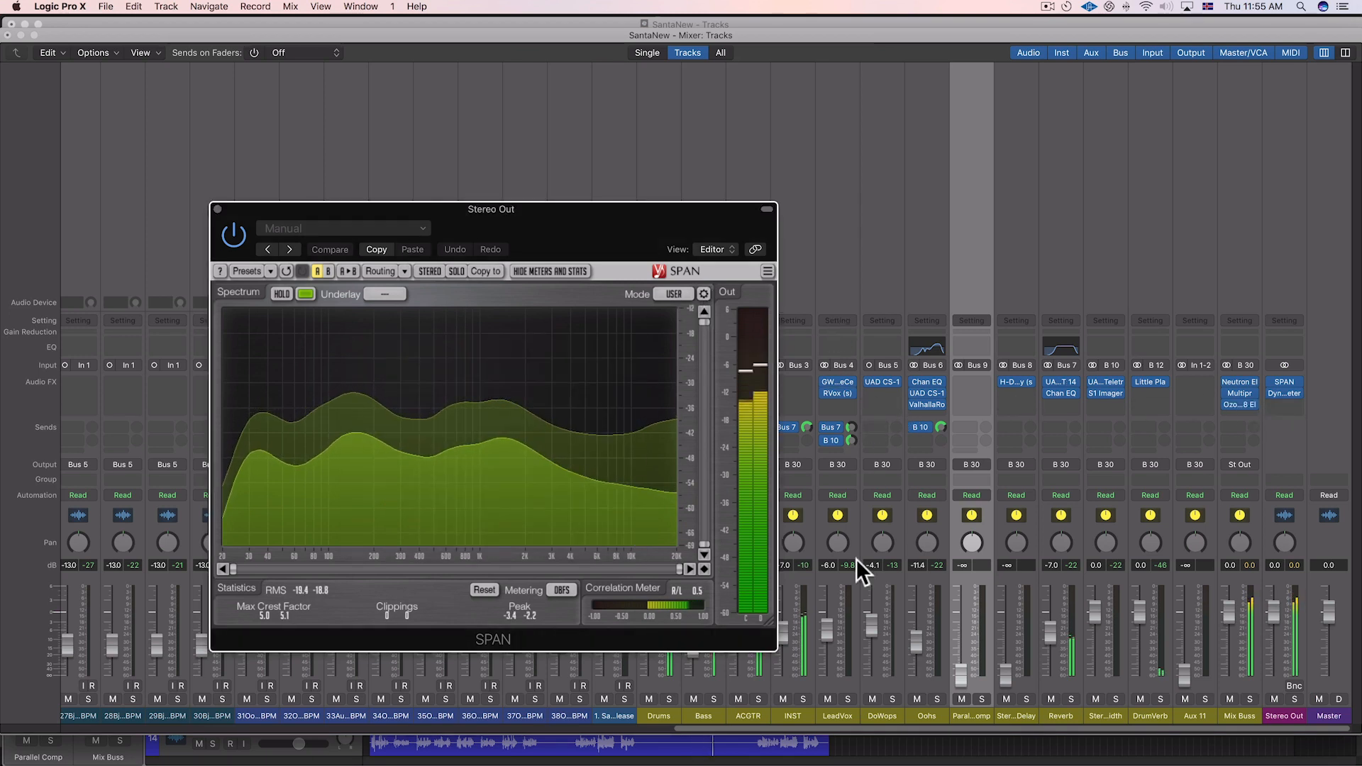
{"action": "left_click", "coordinate": [217, 209]}
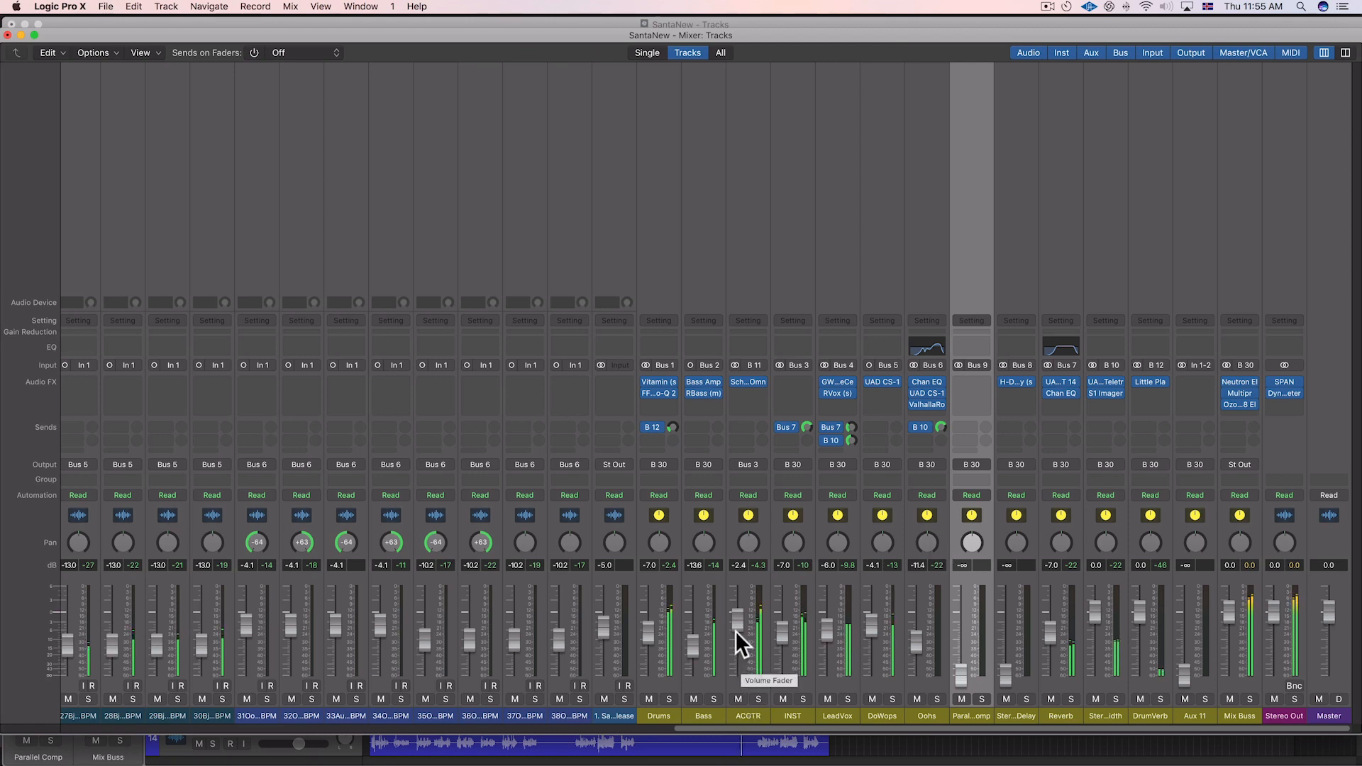
- Raise the ACGTR bus fader to -1.8 dB and insert the stereo Aphex Vintage Exciter after its existing plug-in
{"action": "left_click_drag", "start_coordinate": [735, 631], "coordinate": [735, 629]}
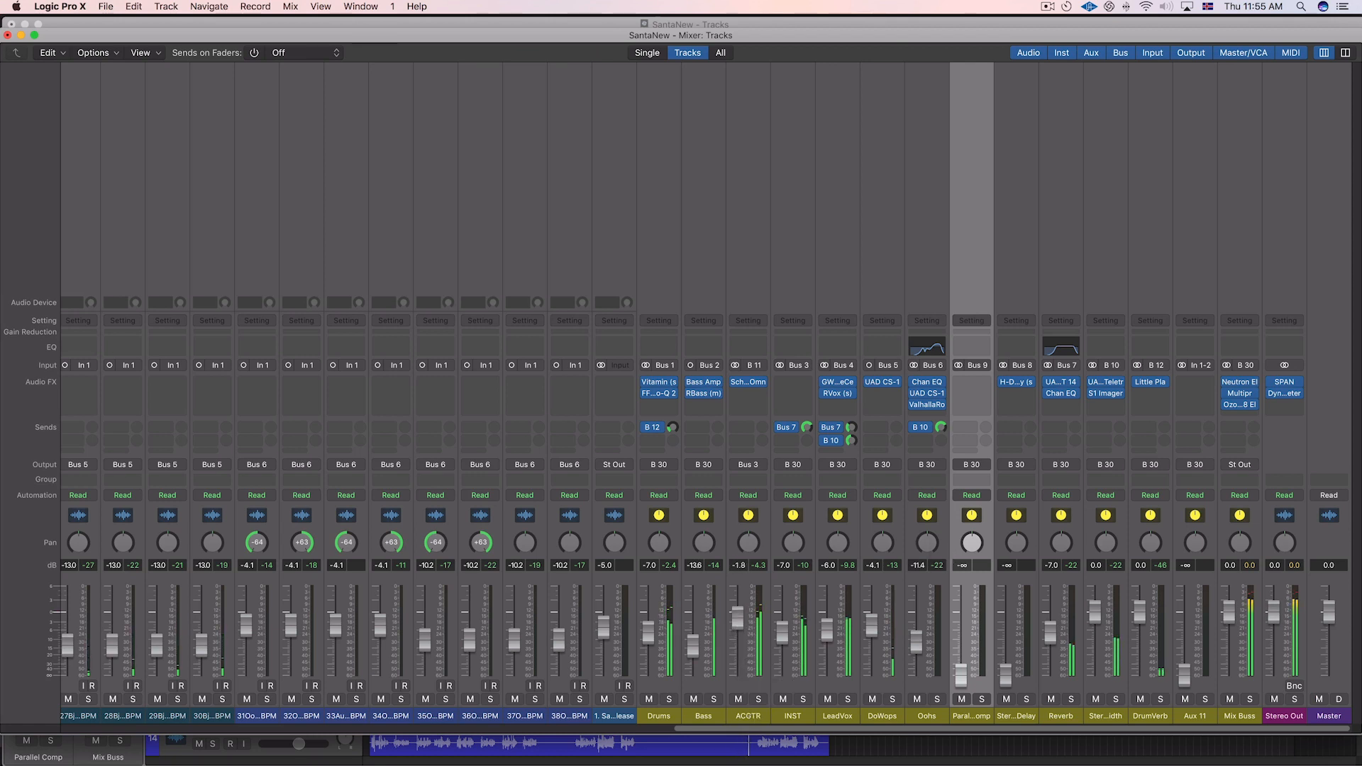
{"action": "left_click", "coordinate": [750, 390]}
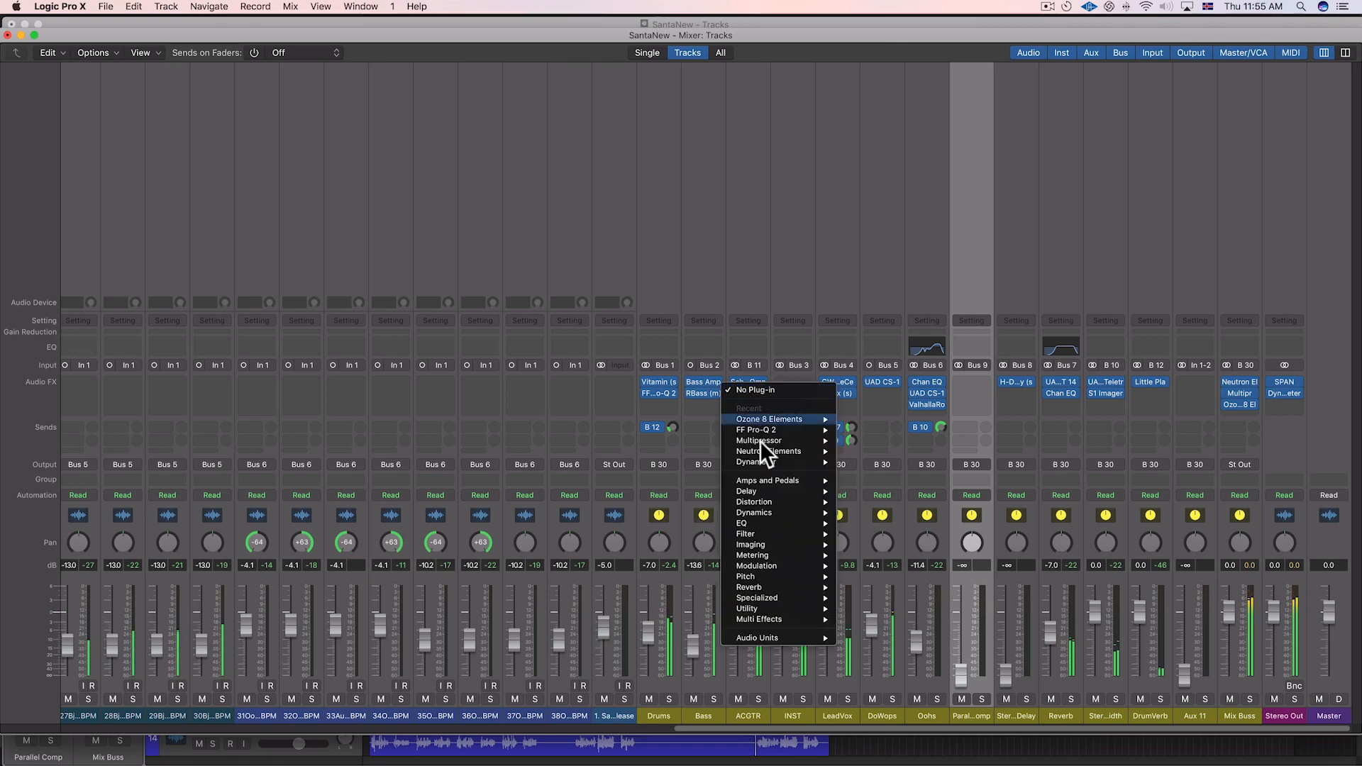
{"action": "mouse_move", "coordinate": [806, 641]}
{"action": "mouse_move", "coordinate": [894, 752]}
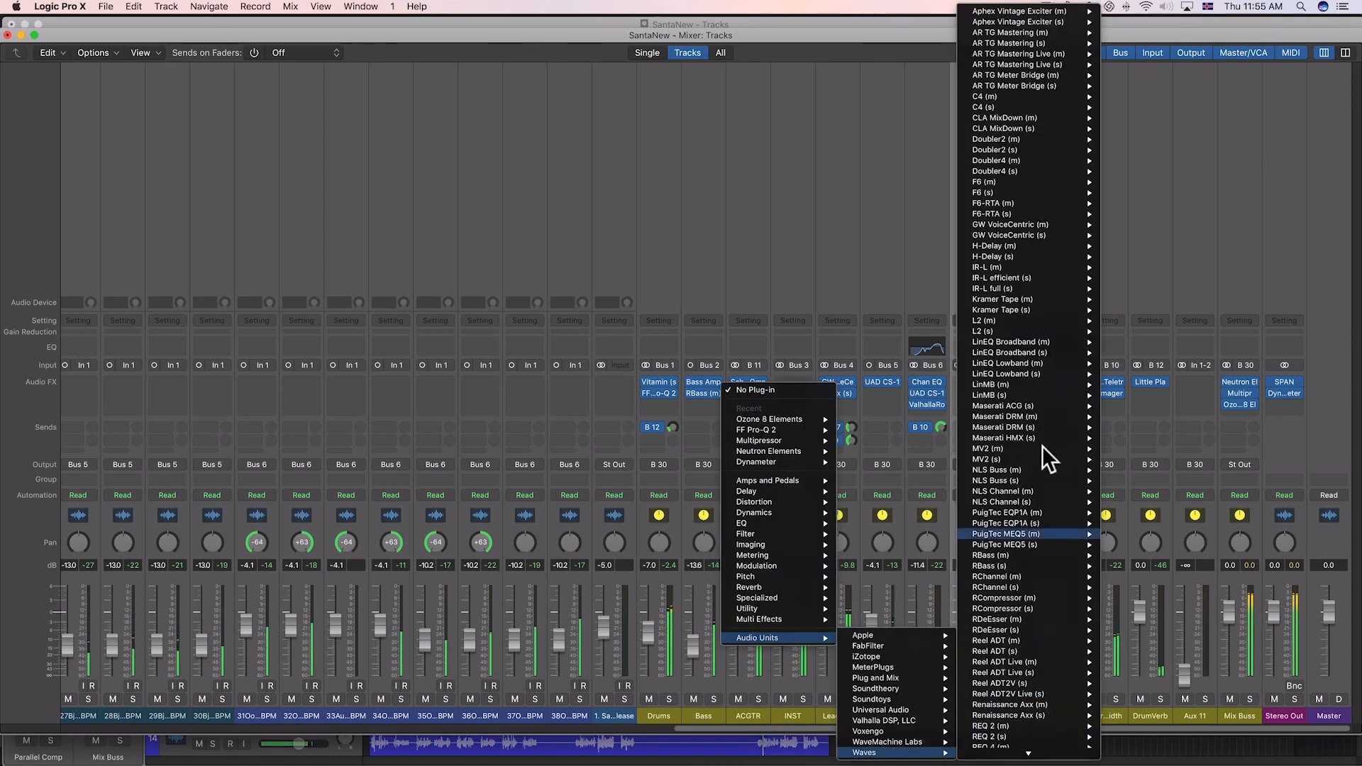
{"action": "mouse_move", "coordinate": [1038, 449]}
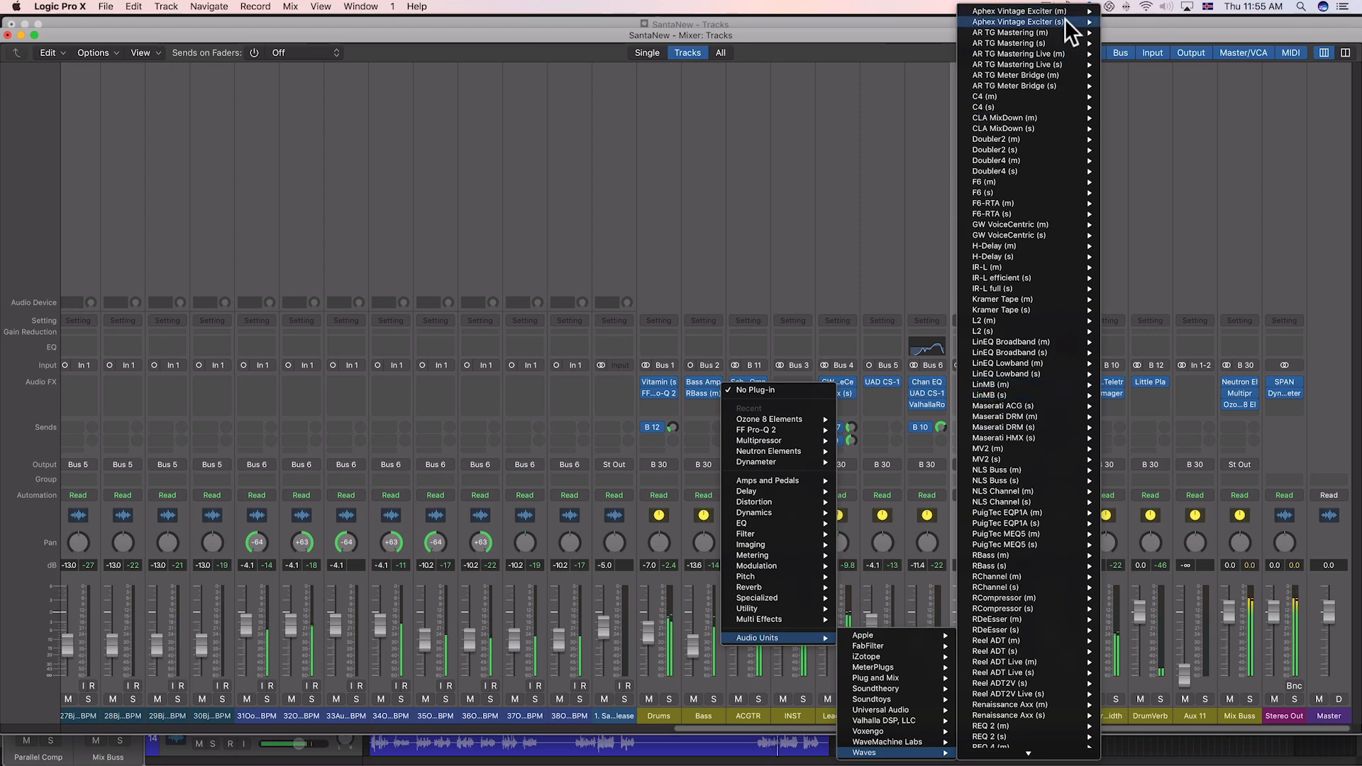
{"action": "left_click", "coordinate": [1105, 21]}
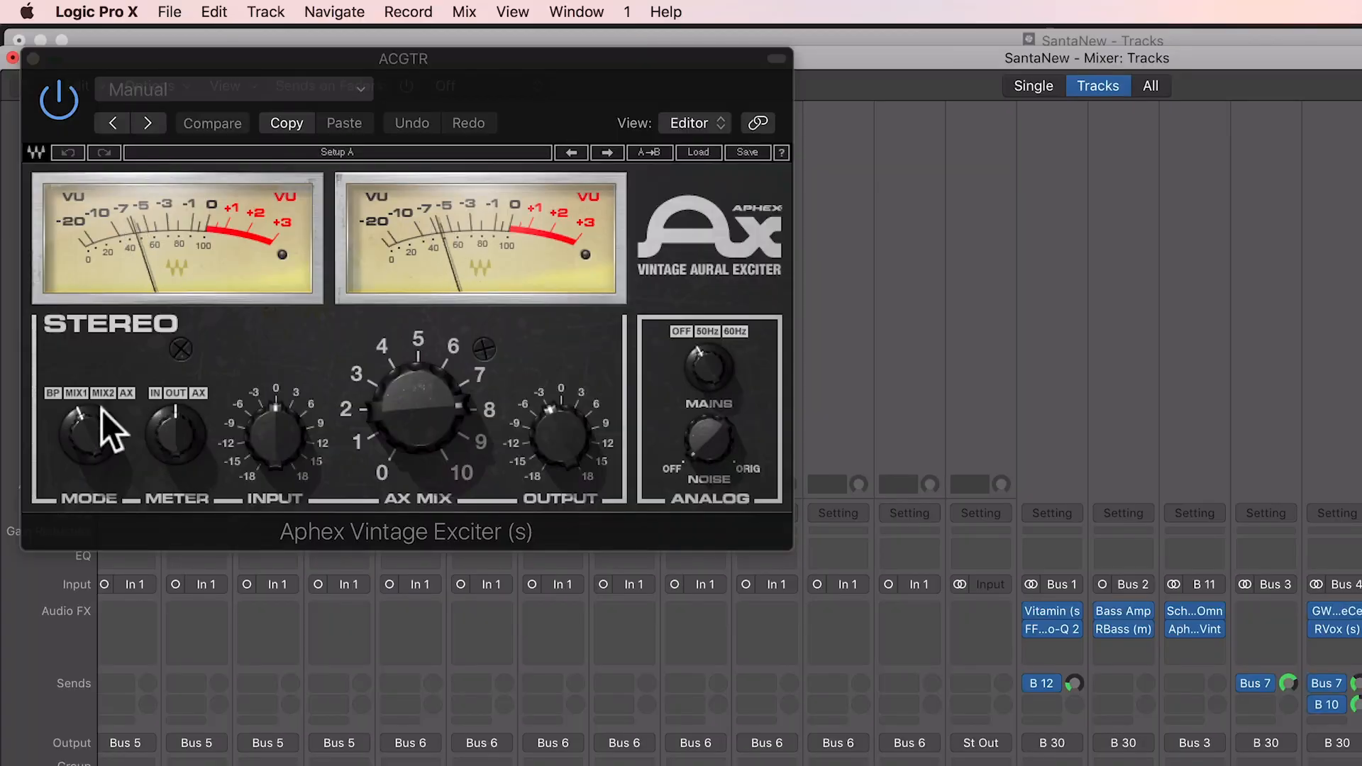
- Set the exciter to MIX2 mode with AX Mix at 7.40, raise its output, and unsolo the ACGTR bus
{"action": "left_click", "coordinate": [62, 244]}
{"action": "left_click_drag", "start_coordinate": [425, 408], "coordinate": [424, 423]}
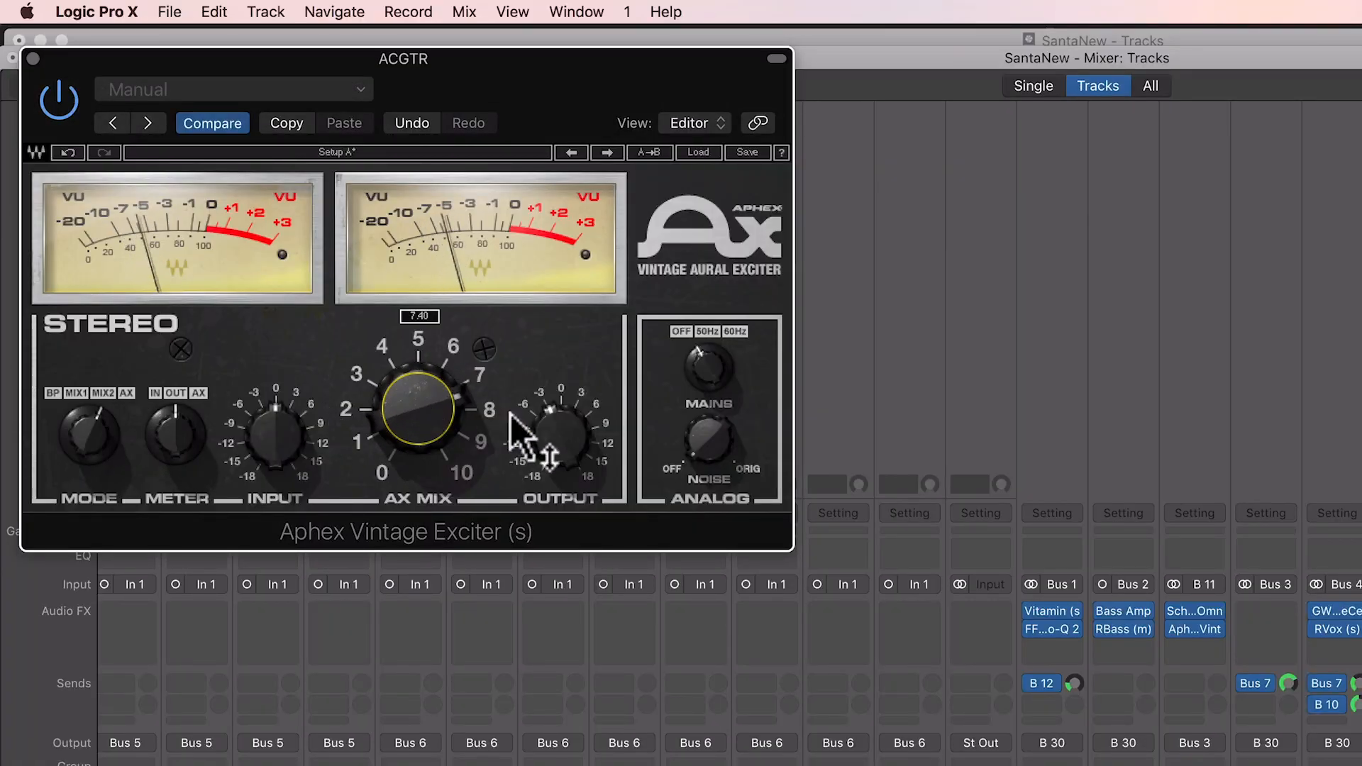
{"action": "left_click_drag", "start_coordinate": [558, 431], "coordinate": [558, 425]}
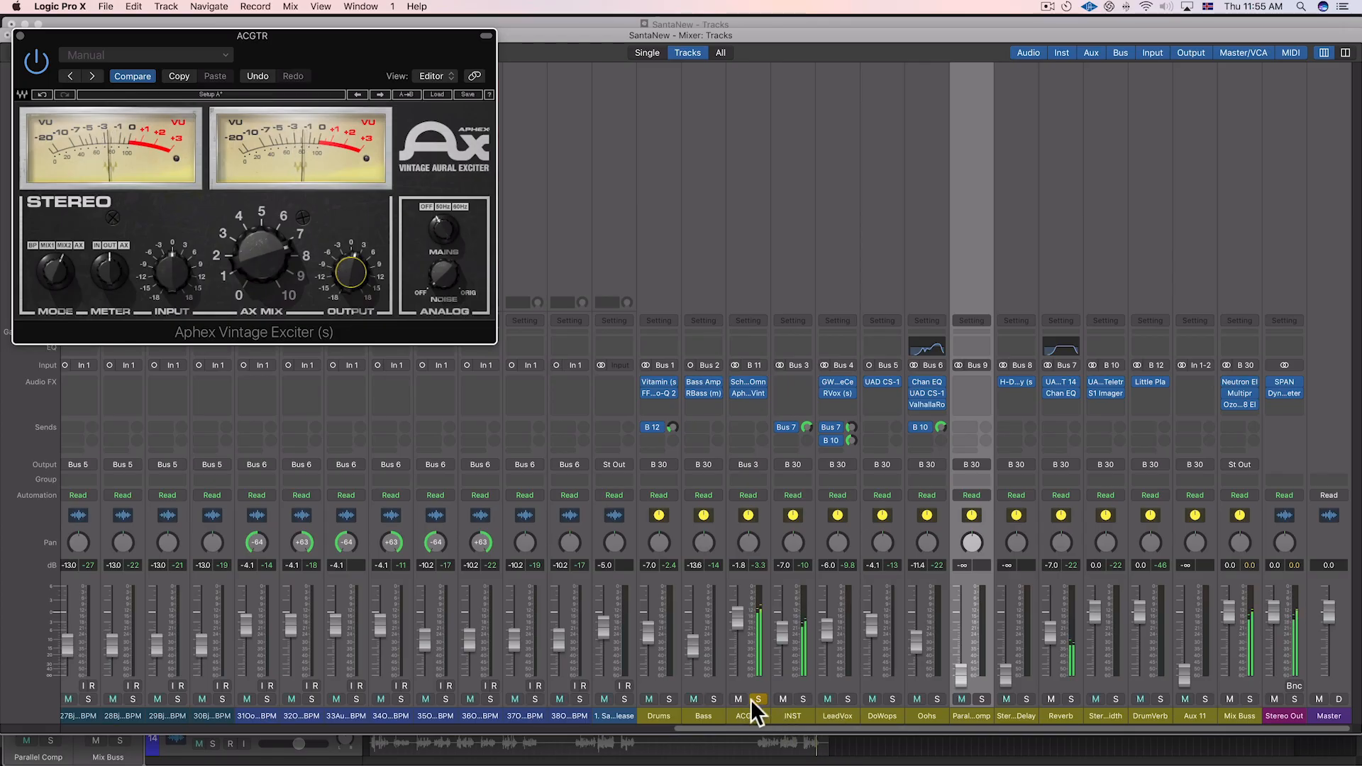
{"action": "left_click", "coordinate": [753, 699]}
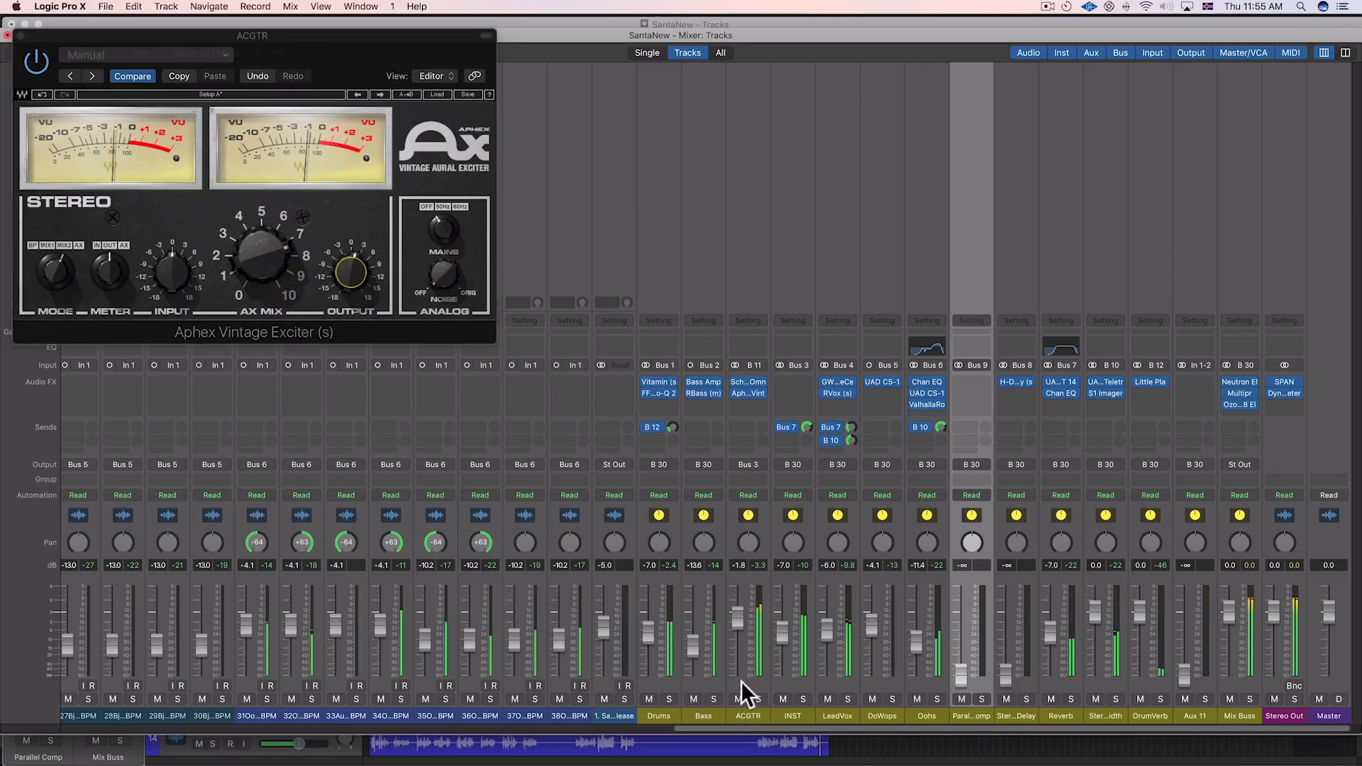
- Lower the ACGTR bus fader to -3.3 dB and compare the exciter's MIX1 and MIX2 modes, ending on MIX2 with its window closed
{"action": "left_click_drag", "start_coordinate": [741, 641], "coordinate": [741, 647]}
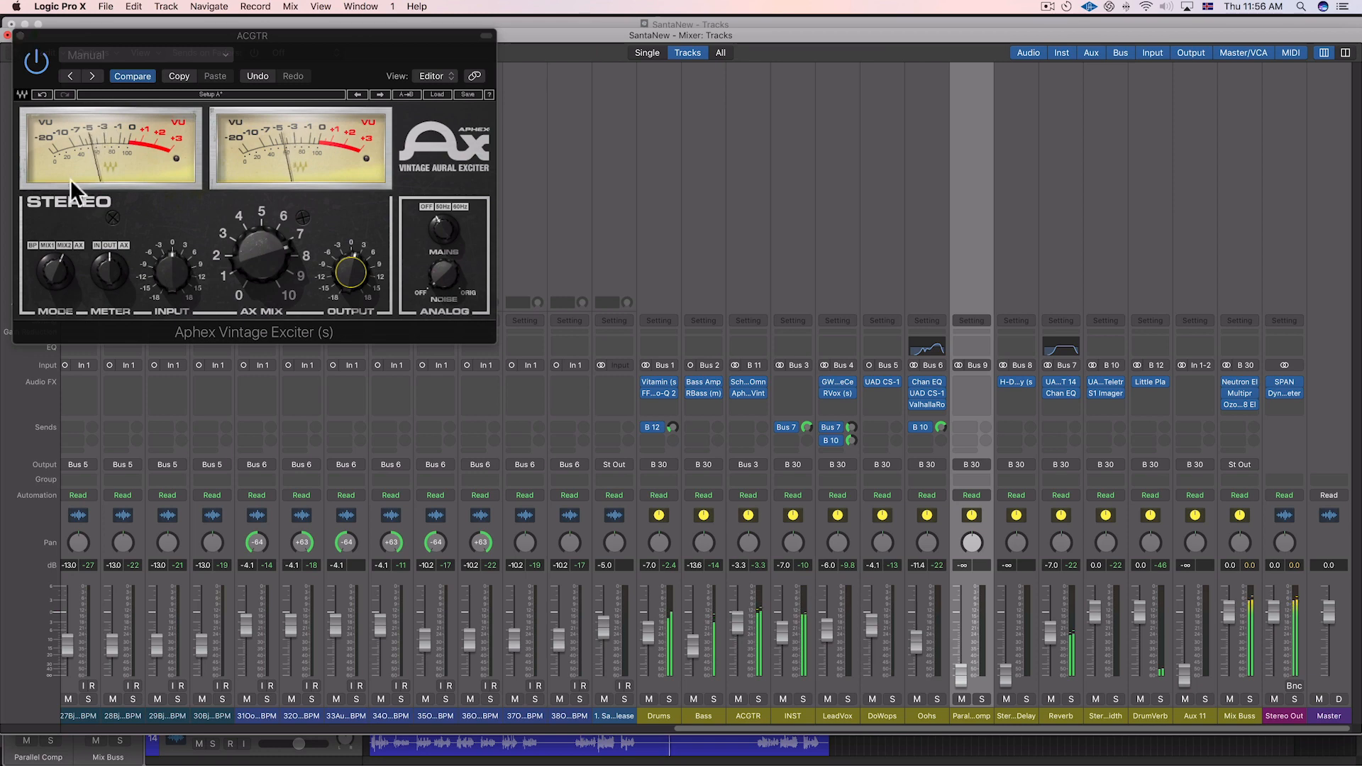
{"action": "left_click", "coordinate": [46, 245]}
{"action": "left_click", "coordinate": [62, 244]}
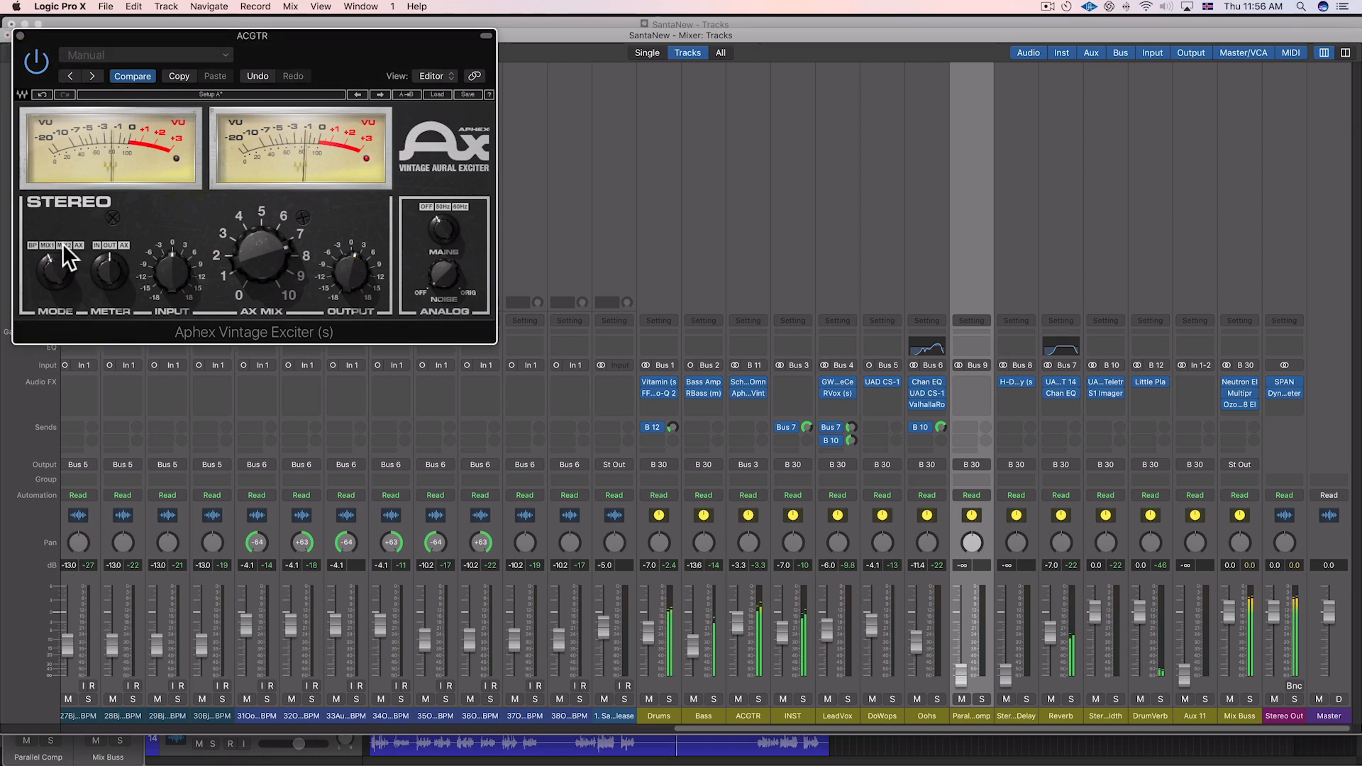
{"action": "left_click", "coordinate": [20, 34]}
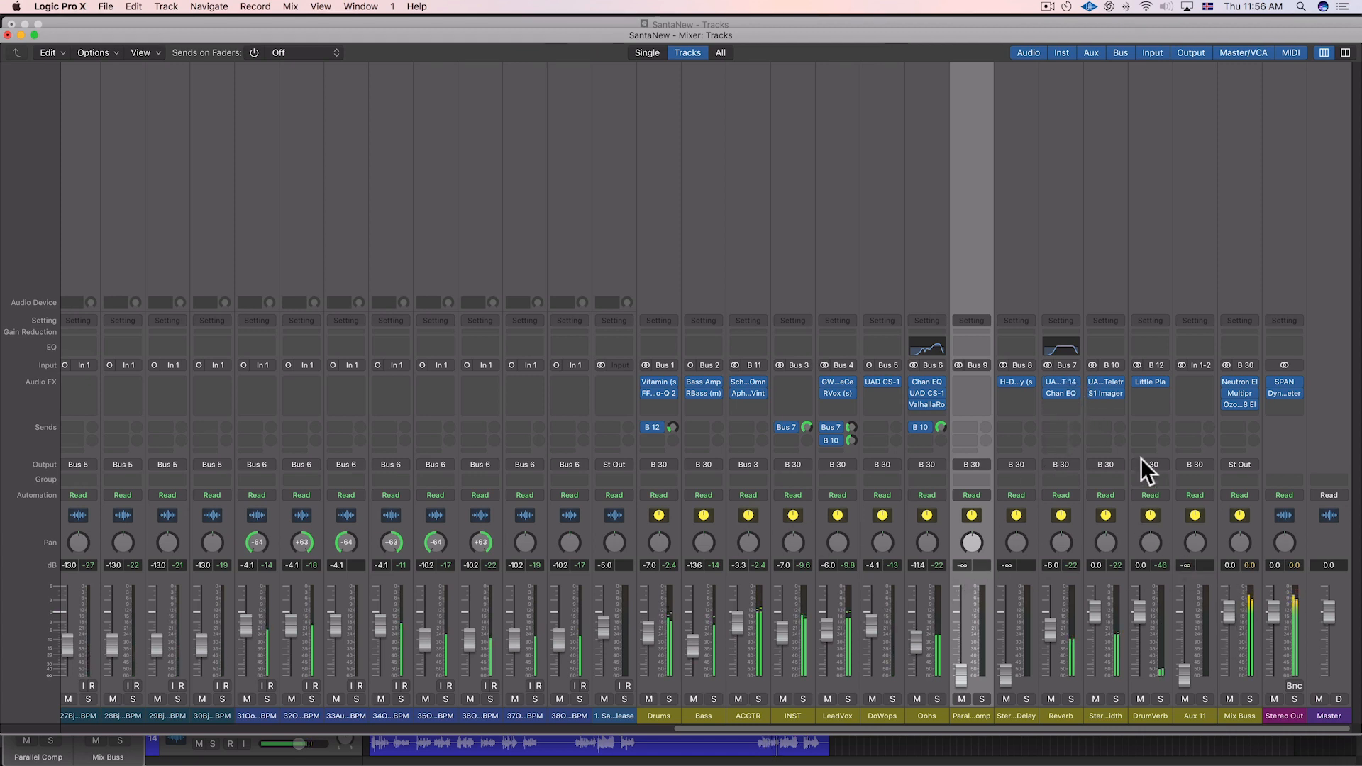
- Add a Channel EQ to the DrumVerb bus with a low cut at 198 Hz and a high cut at 6100 Hz
{"action": "double_click", "coordinate": [1150, 349]}
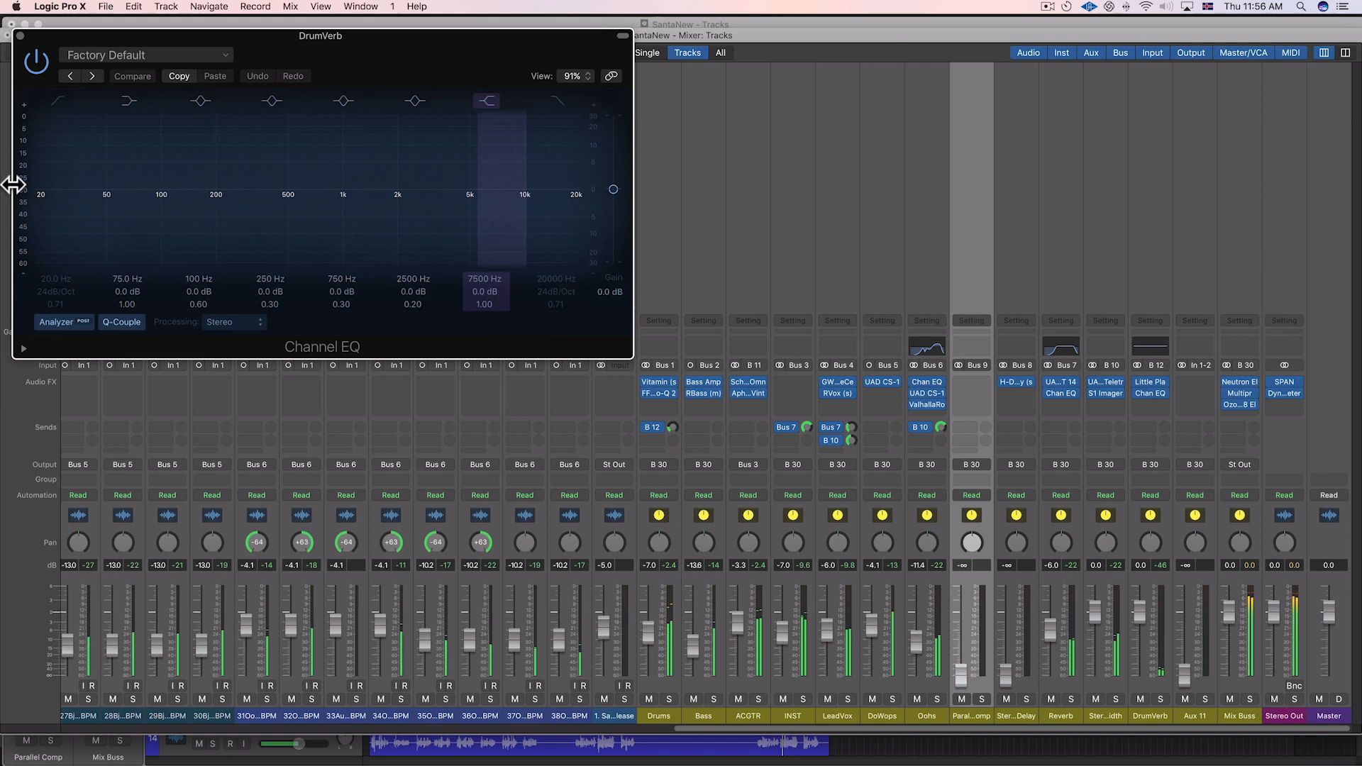
{"action": "left_click", "coordinate": [57, 101]}
{"action": "left_click_drag", "start_coordinate": [59, 226], "coordinate": [215, 209]}
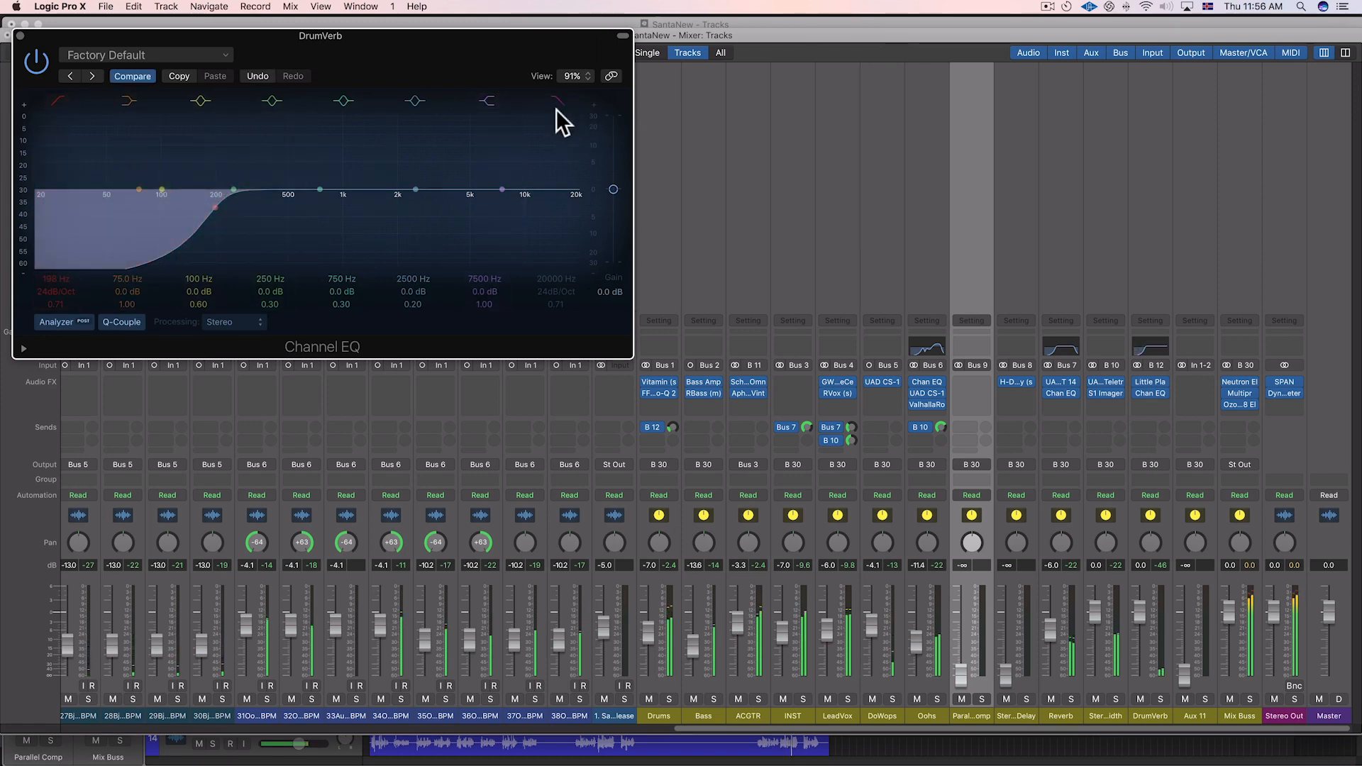
{"action": "left_click_drag", "start_coordinate": [525, 219], "coordinate": [465, 222]}
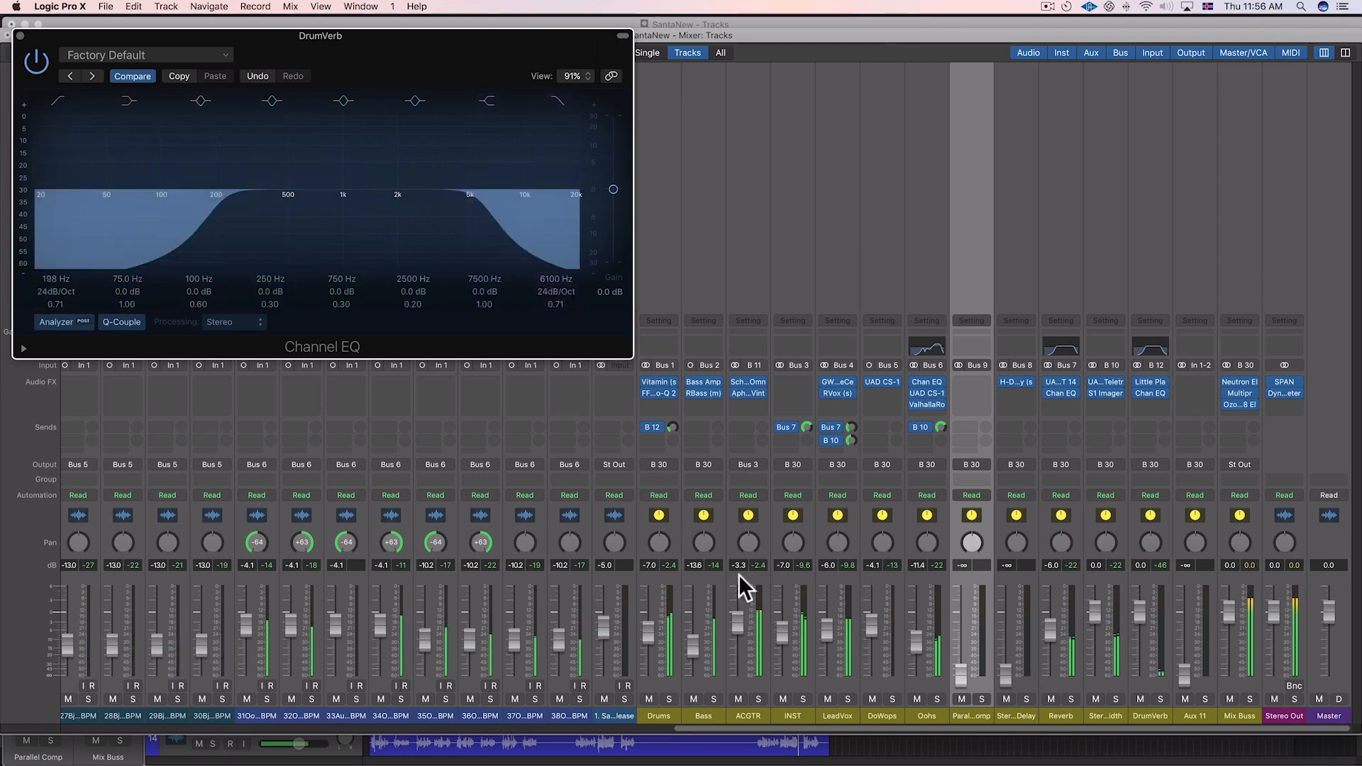
- Raise the Drums bus send to Bus 12 and return to the arrangement
{"action": "left_click", "coordinate": [672, 428]}
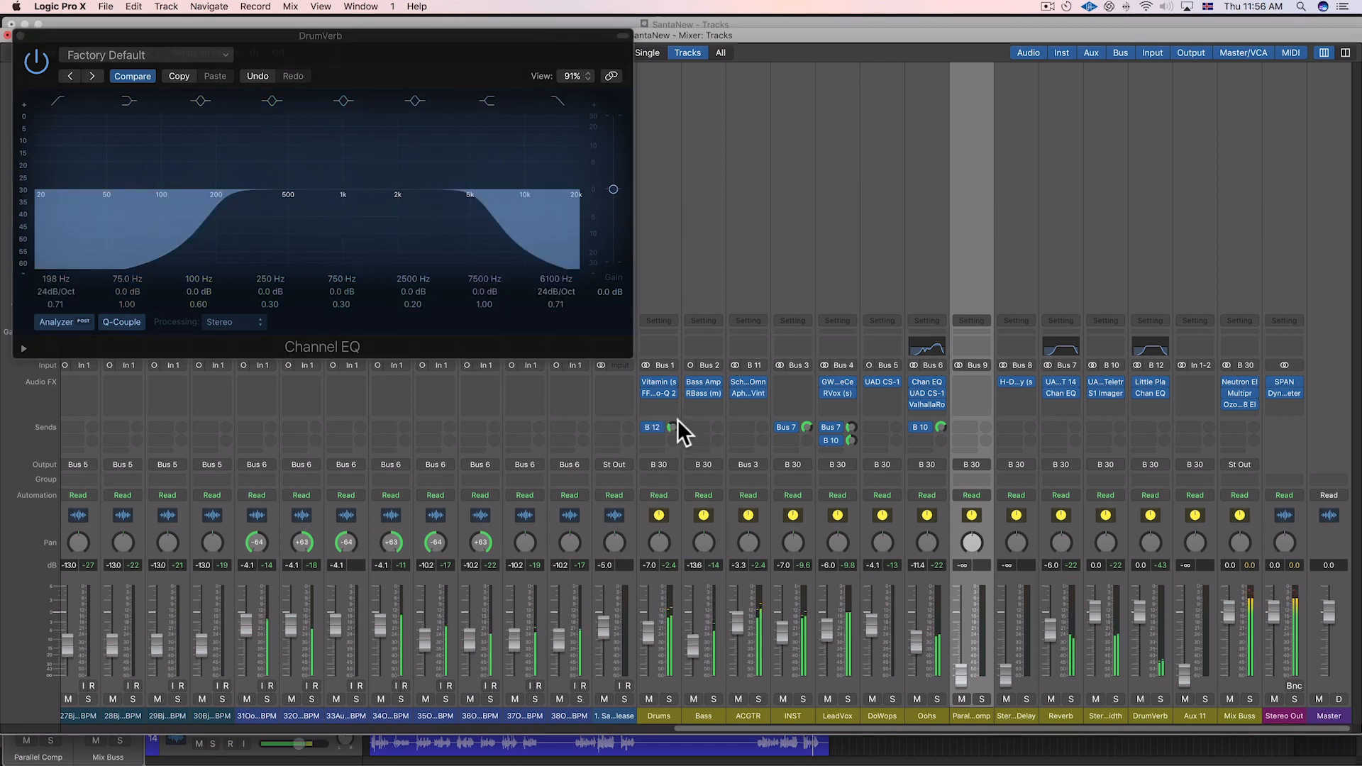
{"action": "key", "text": "super+1"}
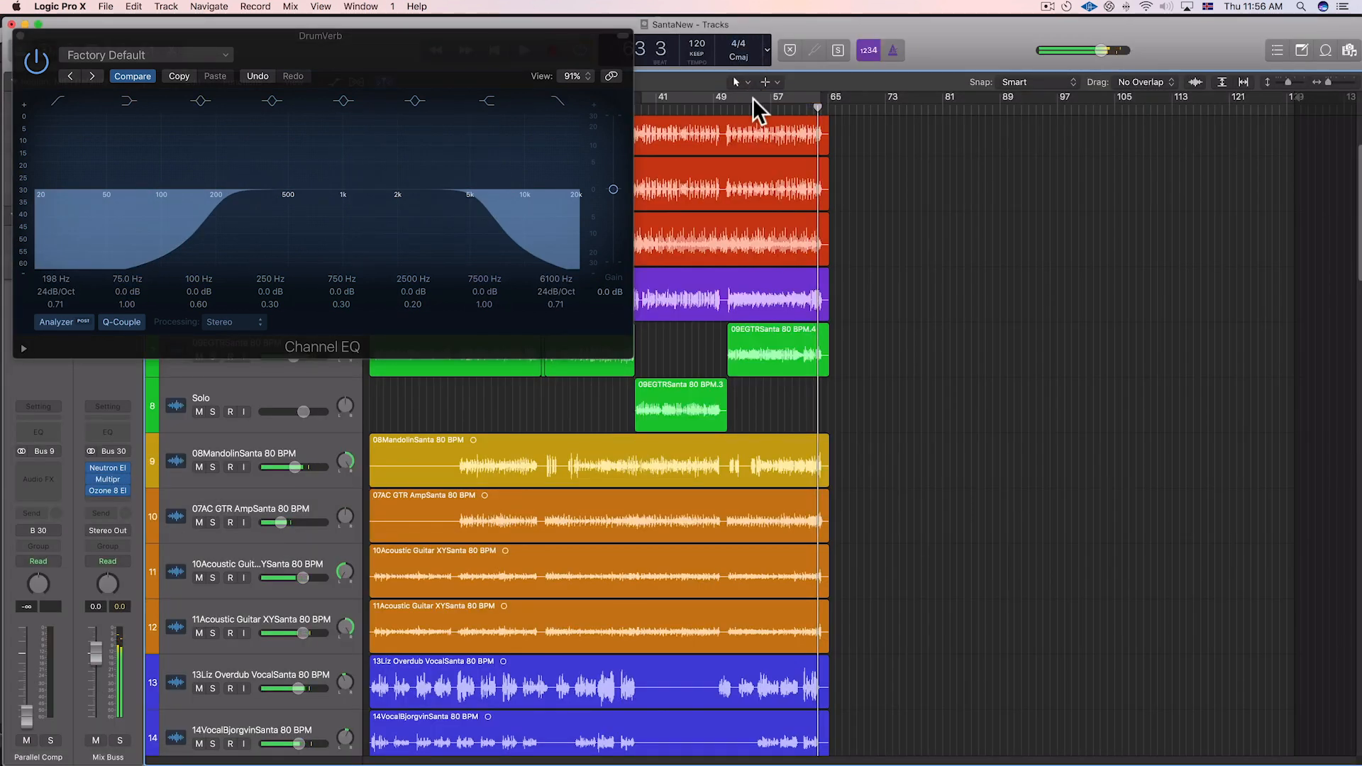